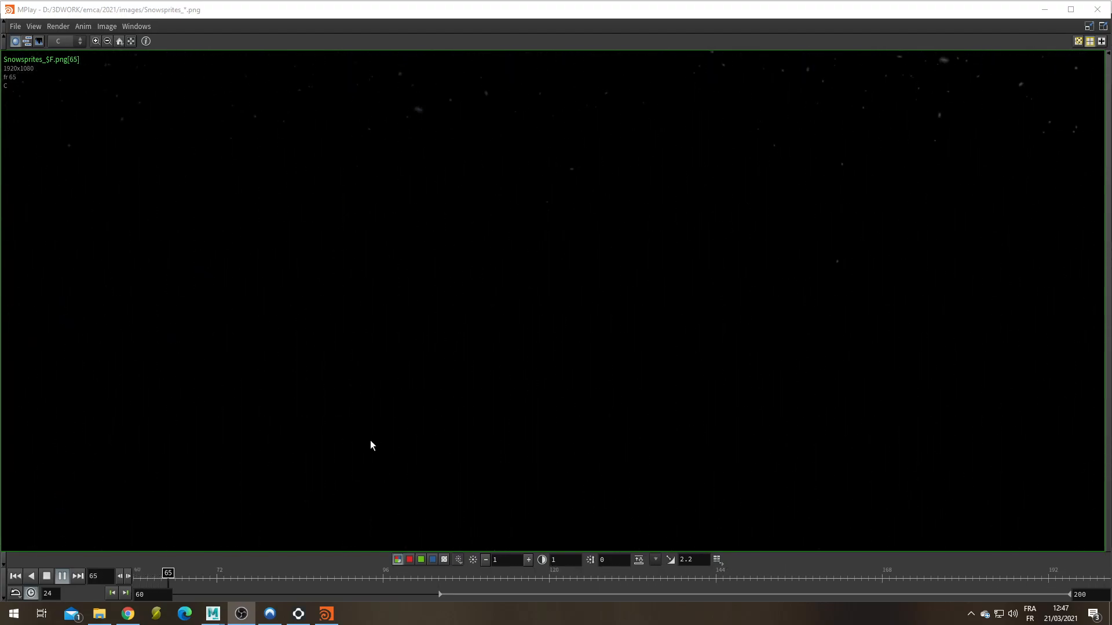
Close the MPlay preview and create an nParticle emitter in Maya with its emitter type set to Volume.
mouse_move(214, 614)
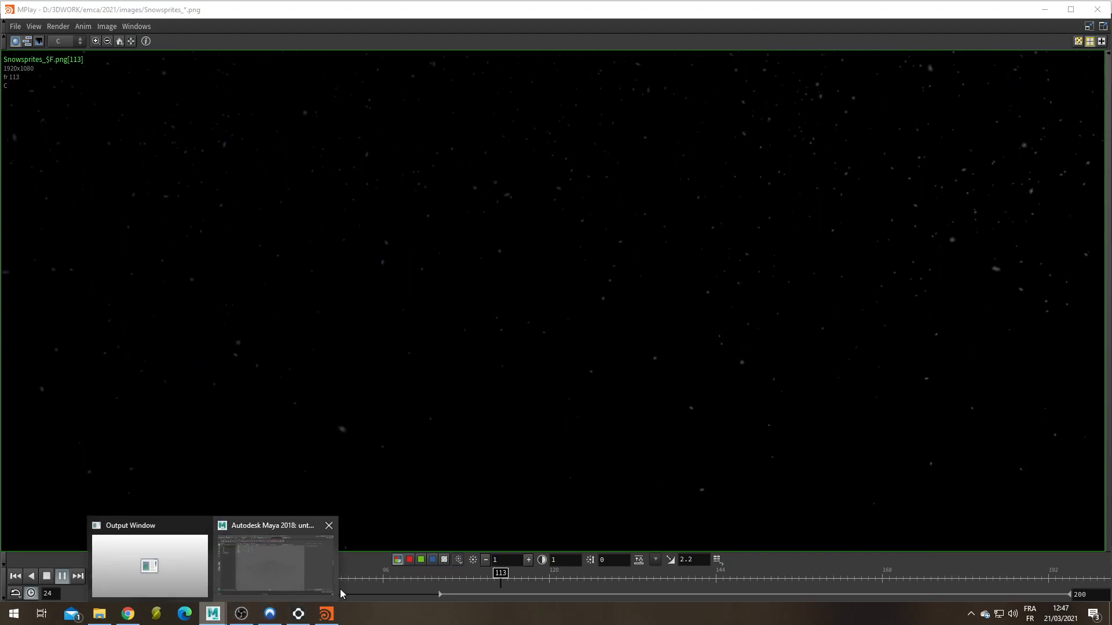
click(1096, 10)
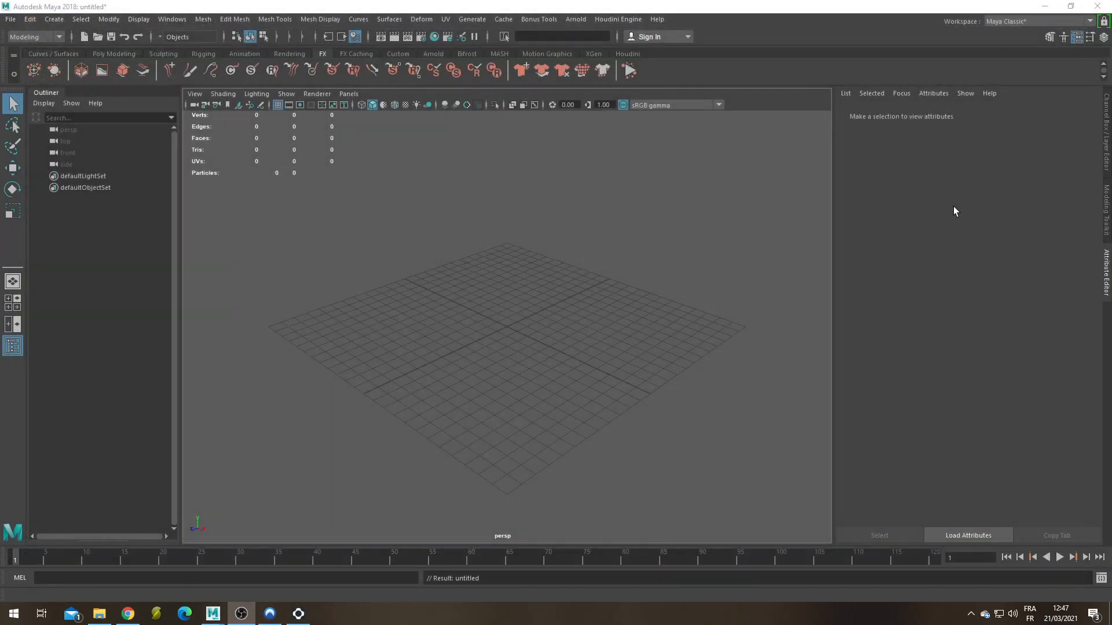
click(33, 70)
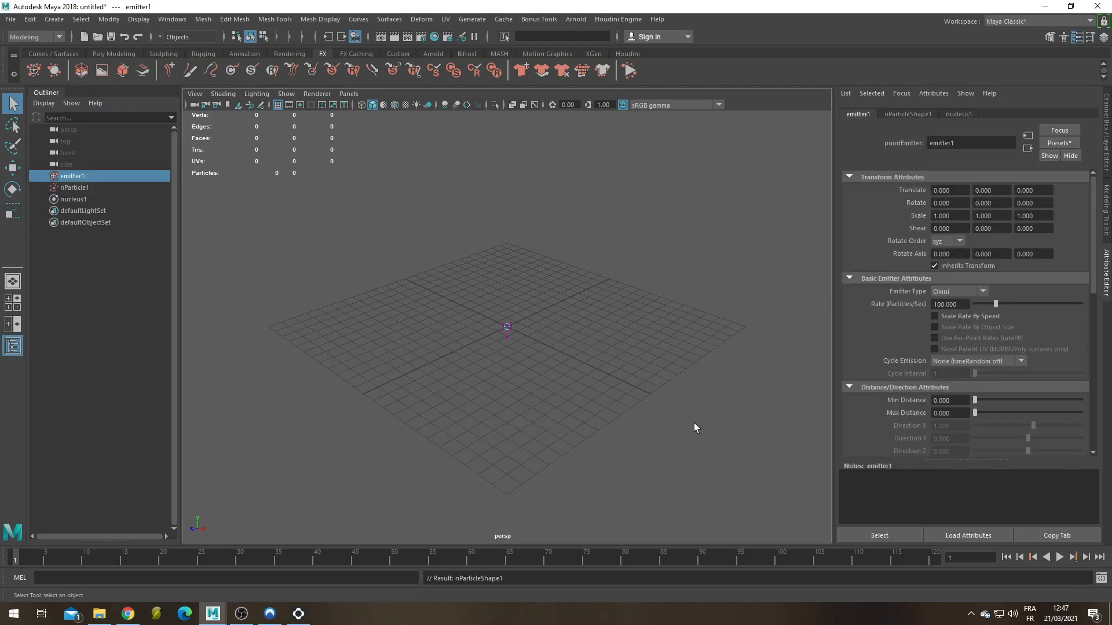
click(952, 292)
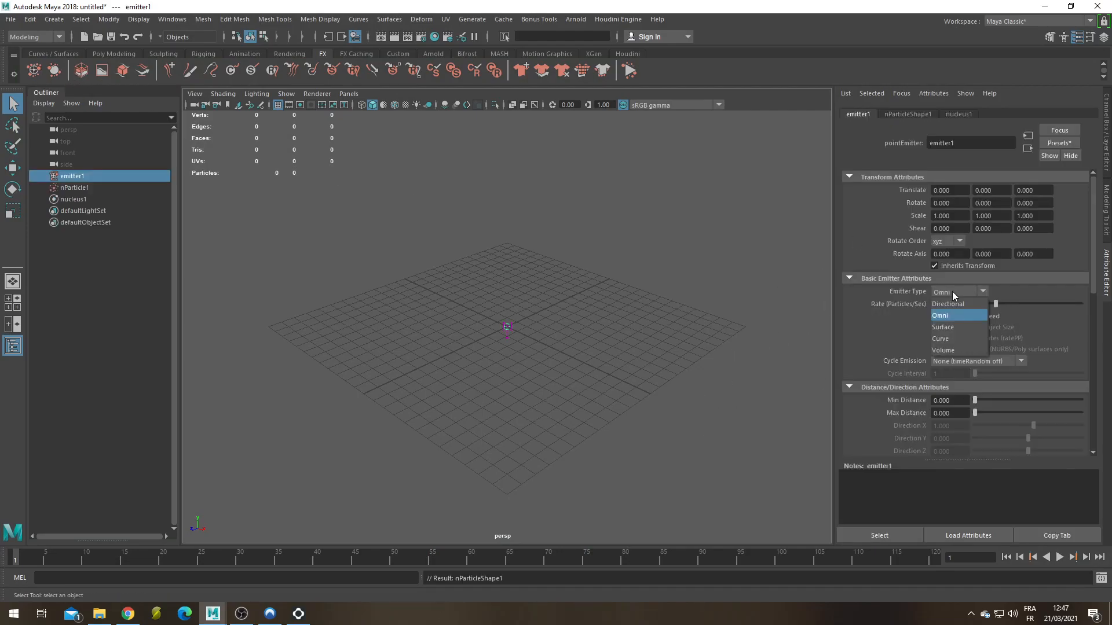
click(946, 351)
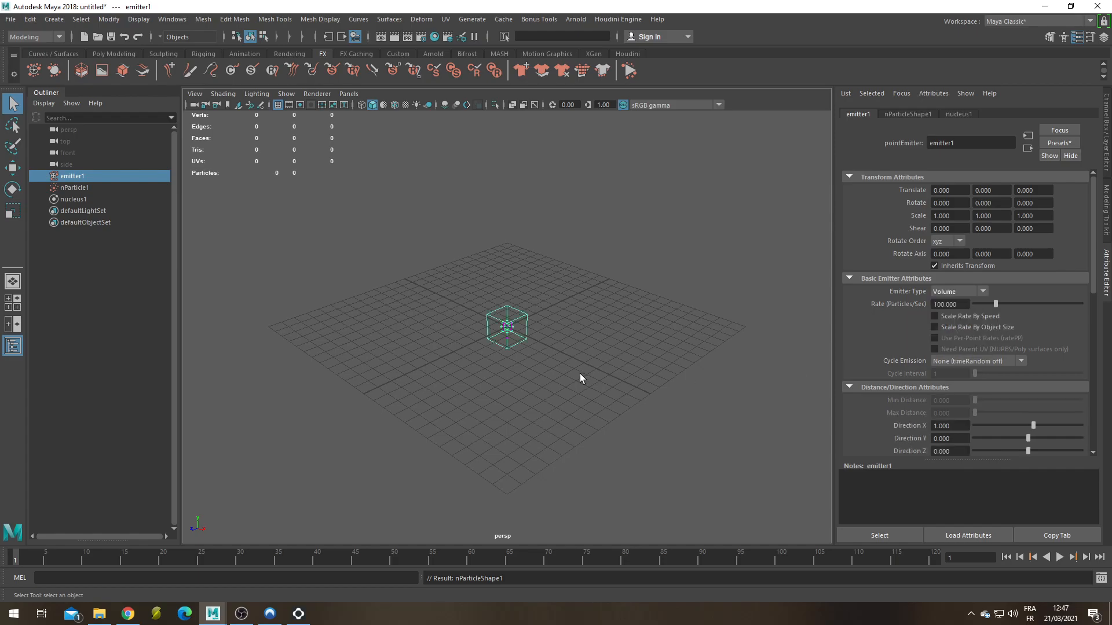
Scale the volume emitter across the grid to about 10.97 in X and 10.7 in Z.
key(r)
drag(463, 348, 385, 400)
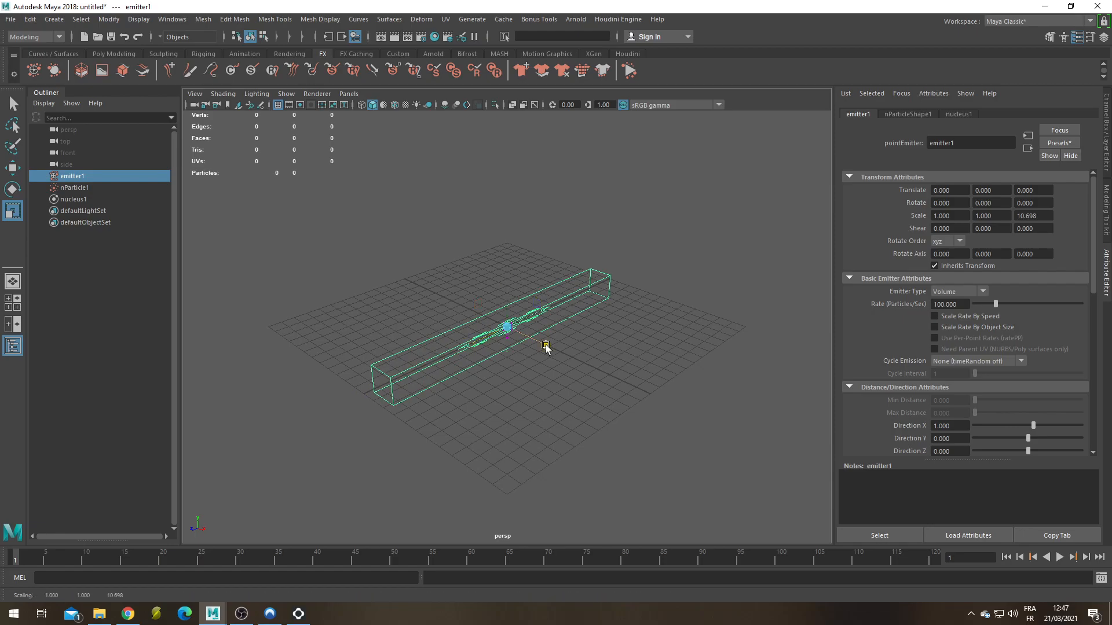
drag(551, 357, 821, 533)
drag(575, 260, 642, 316)
drag(544, 346, 1040, 572)
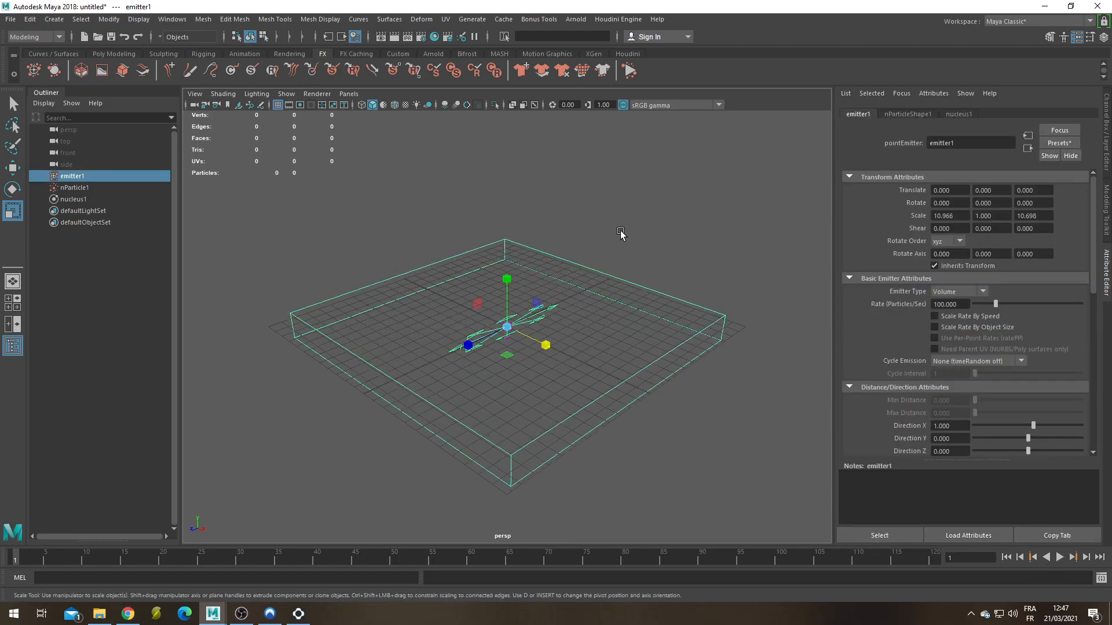
Raise the emitter to about 17.4 units in Y and play back the simulation to check the falling particles.
key(w)
drag(507, 283, 502, 2)
scroll(553, 243, down, 5)
alt+drag(530, 318, 562, 235)
scroll(663, 246, up, 3)
click(1060, 557)
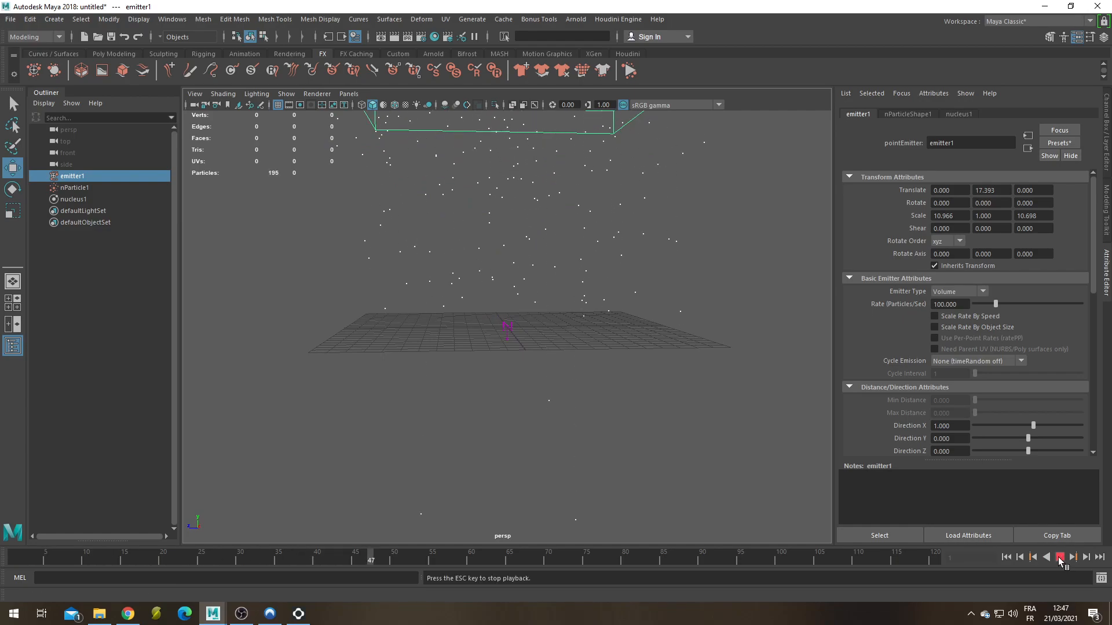
click(1060, 557)
alt+drag(630, 268, 559, 376)
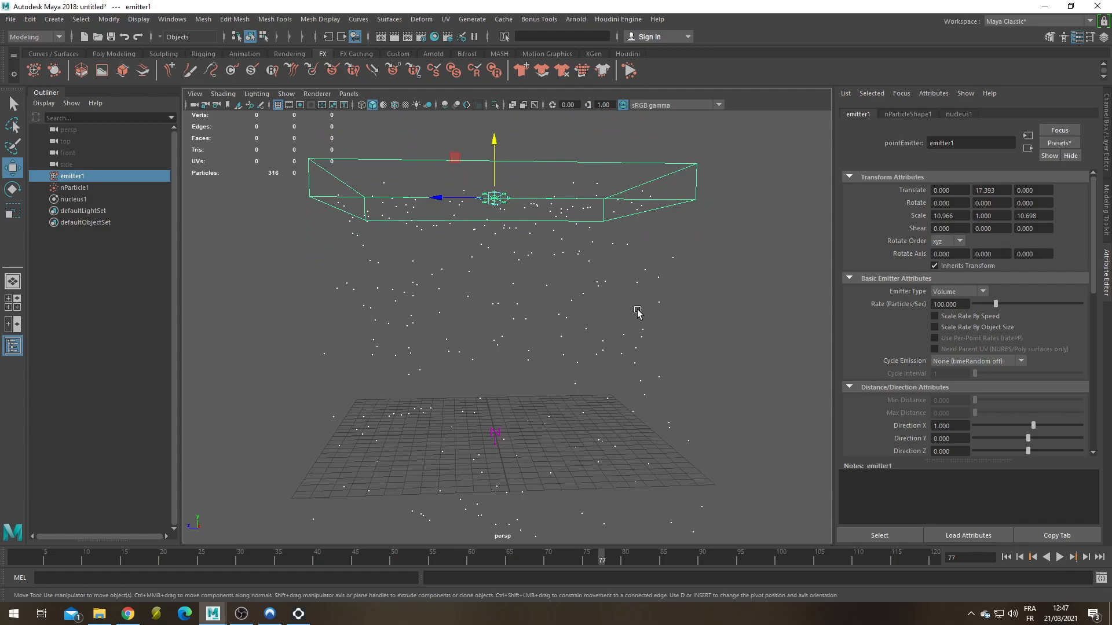
Set the Particle Render Type of nParticle1 to Sprites and replay the simulation from the first frame.
click(79, 188)
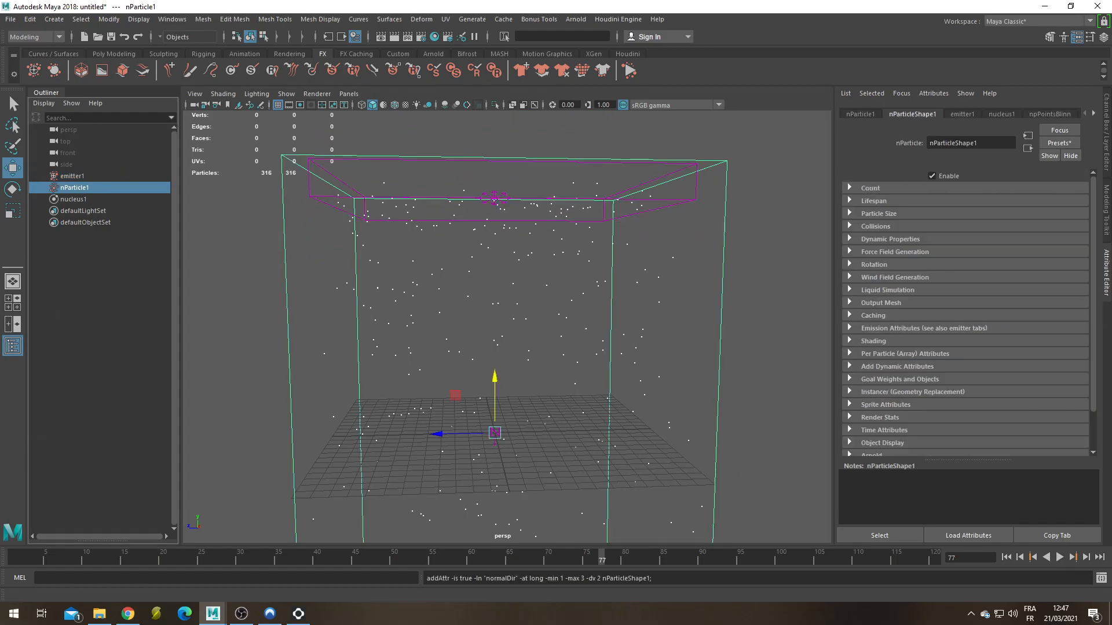
click(853, 343)
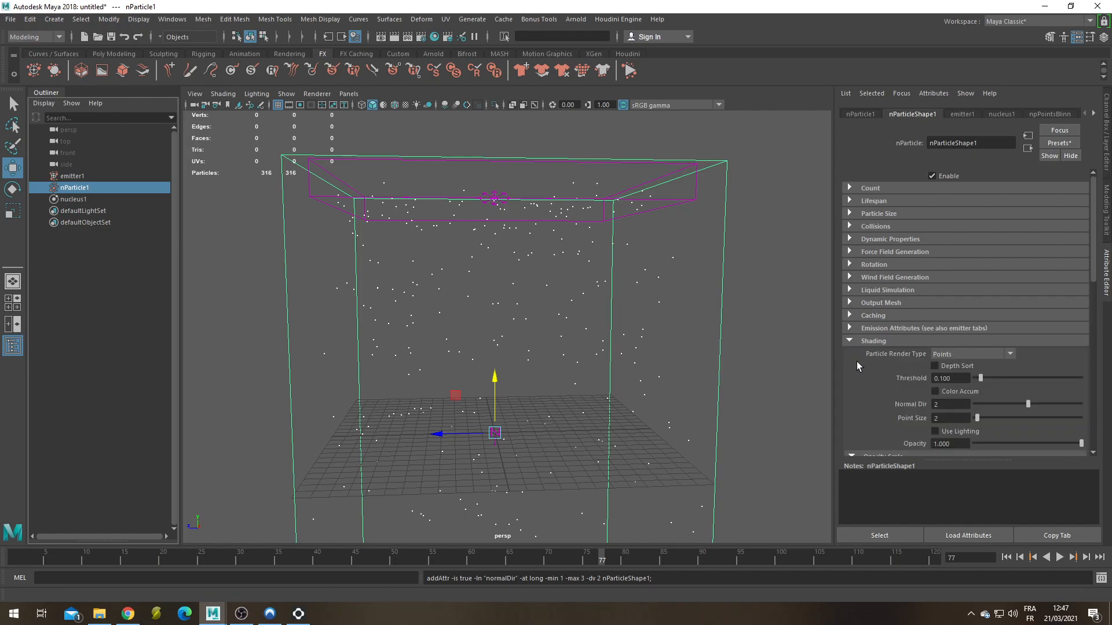
click(991, 356)
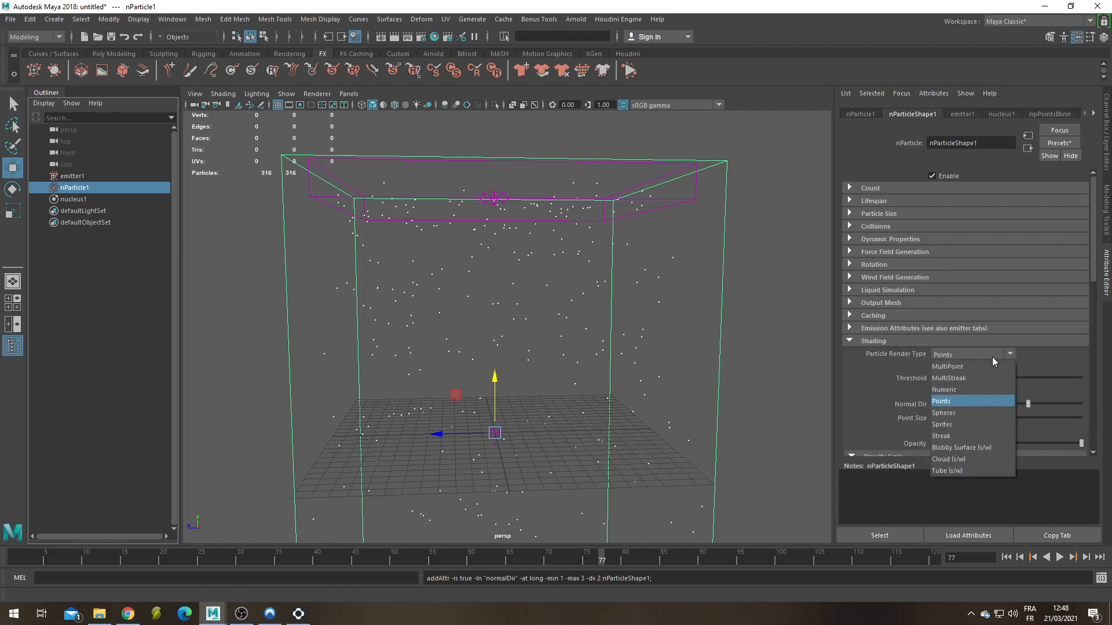
click(956, 424)
click(1006, 557)
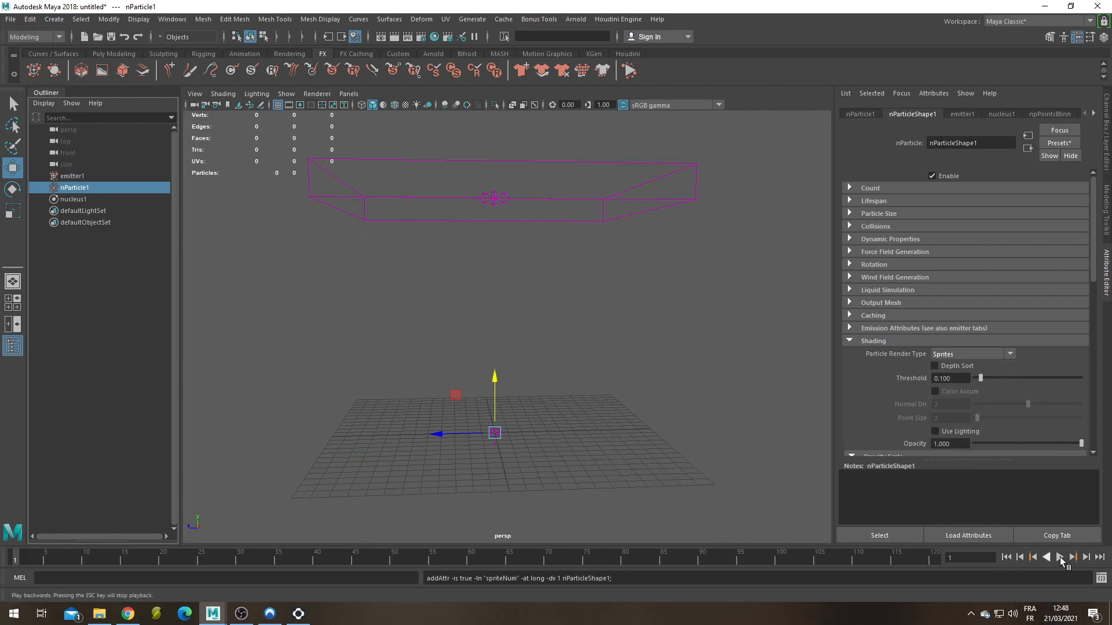
click(1059, 557)
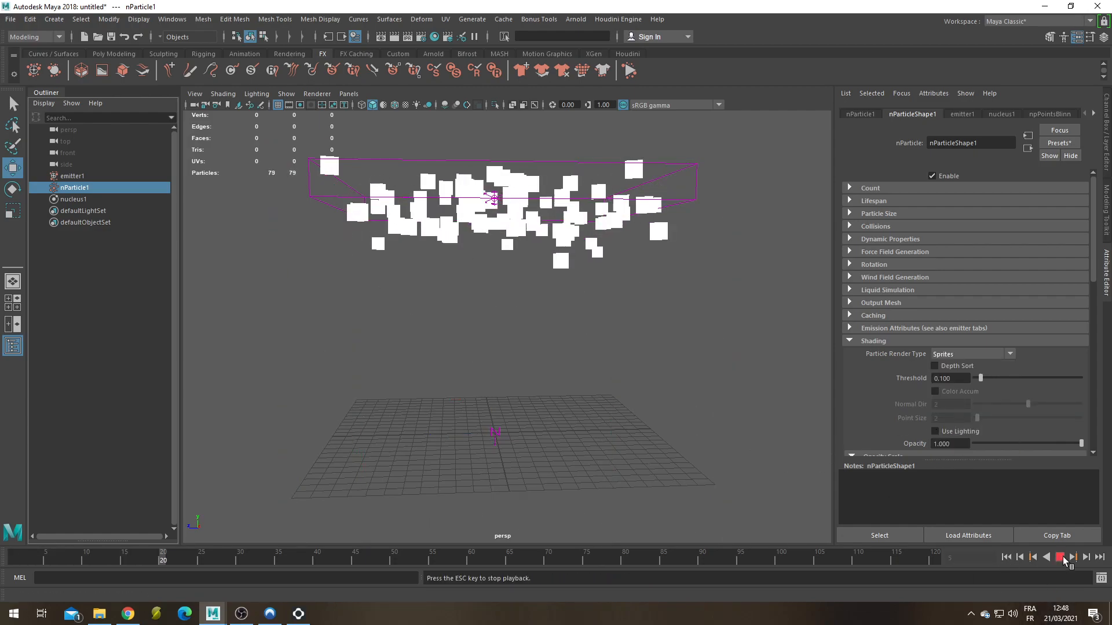
click(1062, 557)
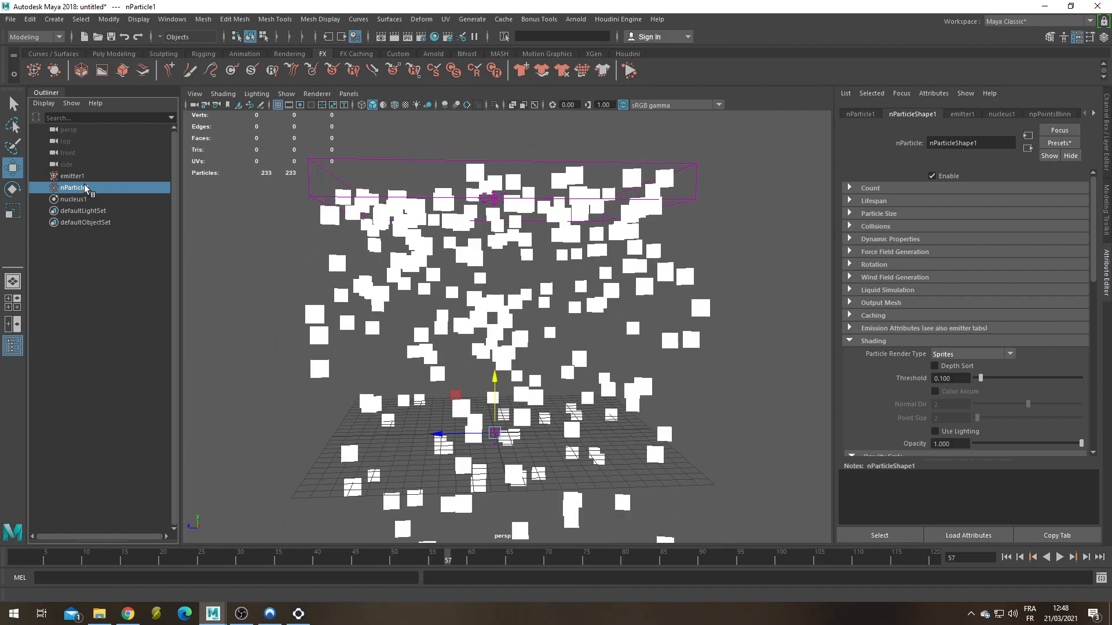
Assign a new aiStandardSurface material to the sprite particles and rename it aiSprites.
right_click(416, 256)
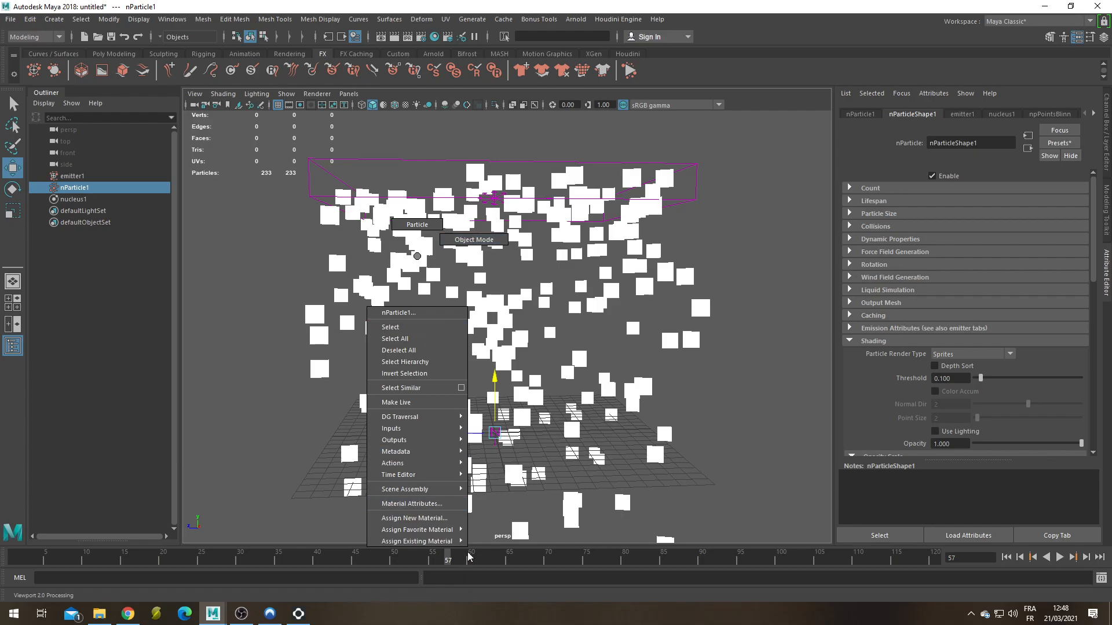
mouse_move(460, 529)
click(532, 602)
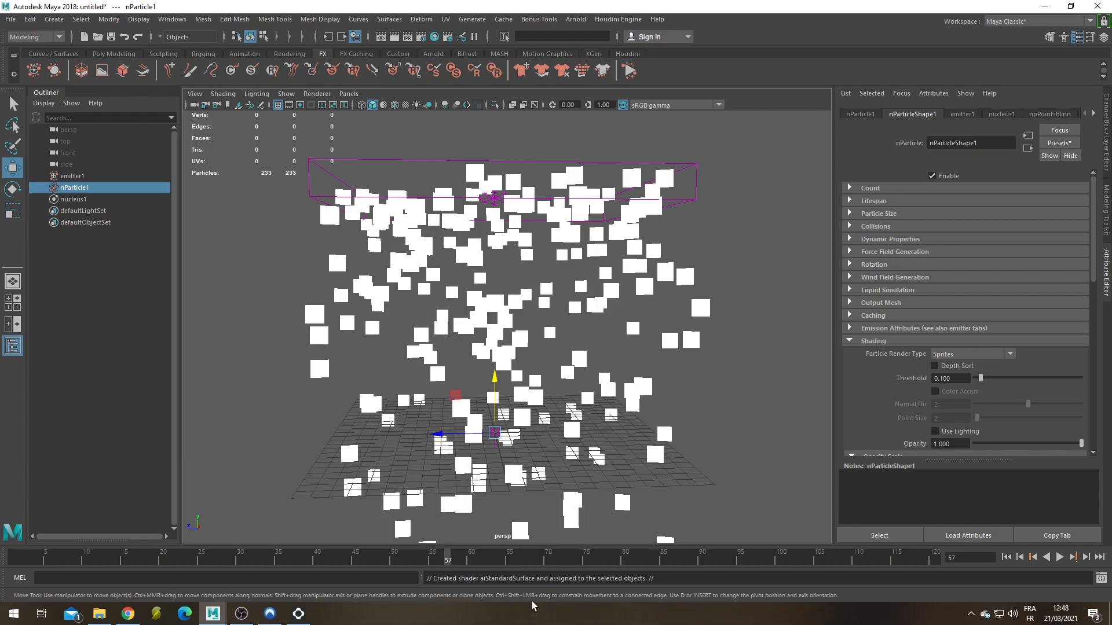
drag(999, 141, 928, 146)
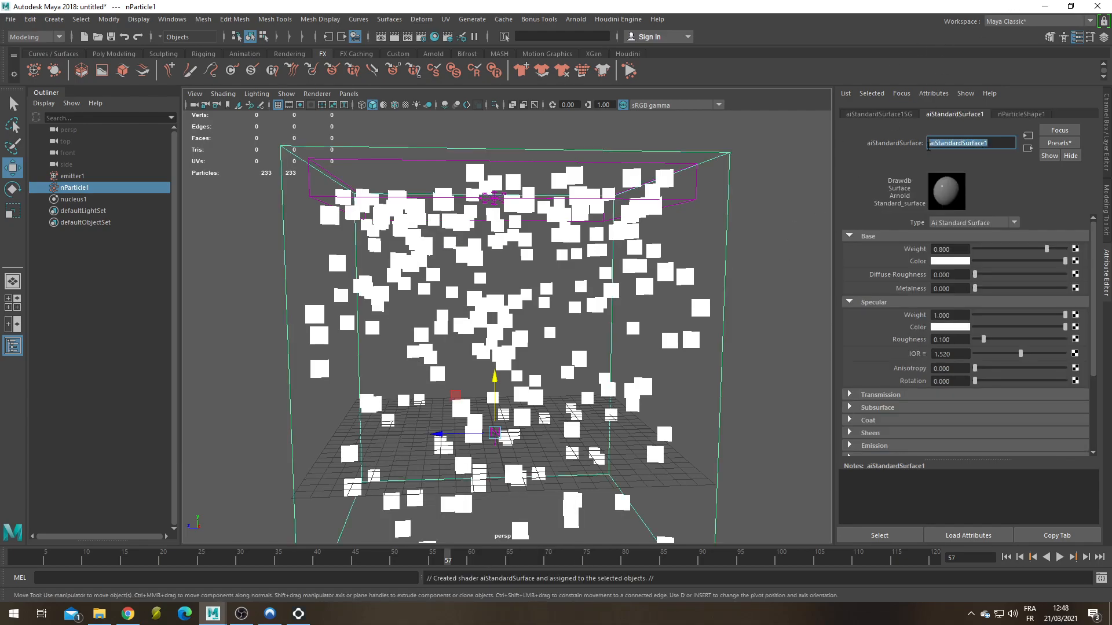
text(Sprites)
key(Return)
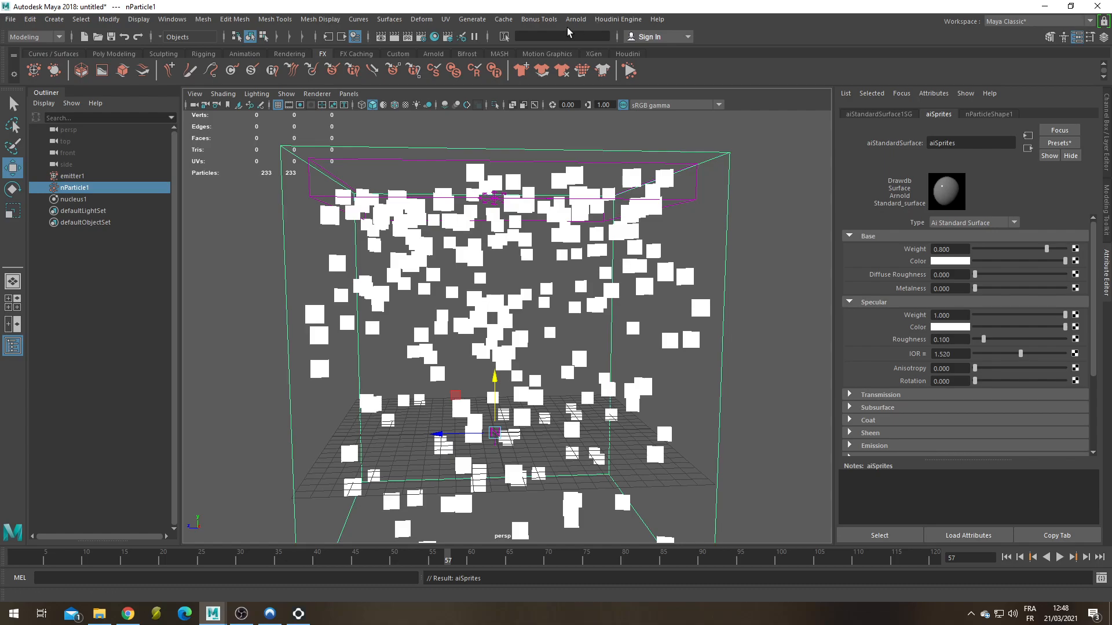
In the Hypershade, connect a Checker texture to the base color of aiSprites and set its specular weight to 0.
click(433, 37)
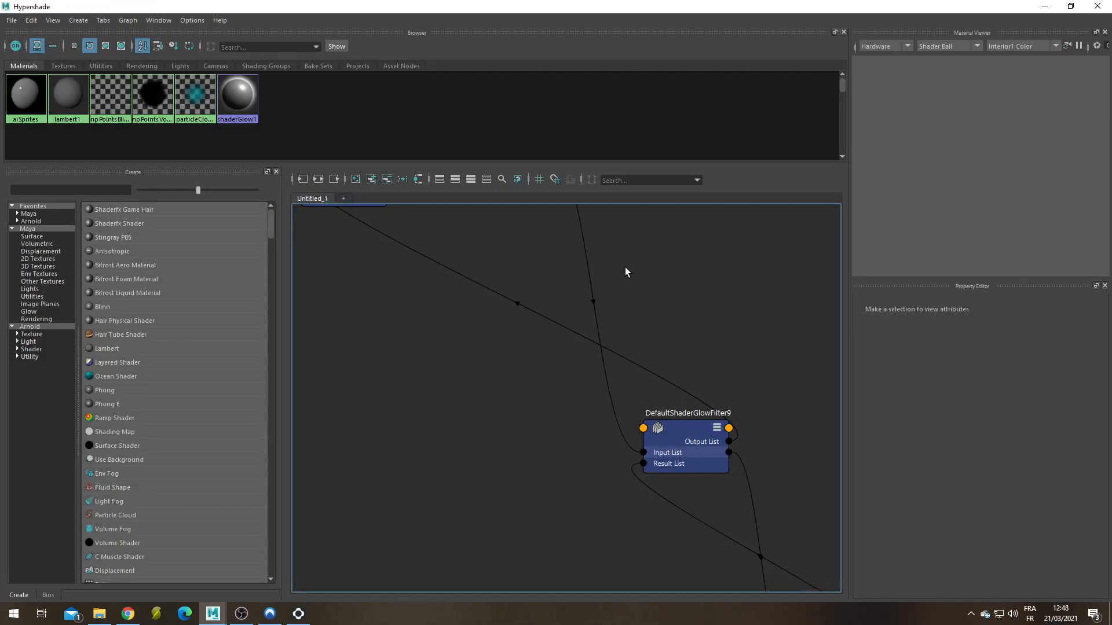
click(29, 98)
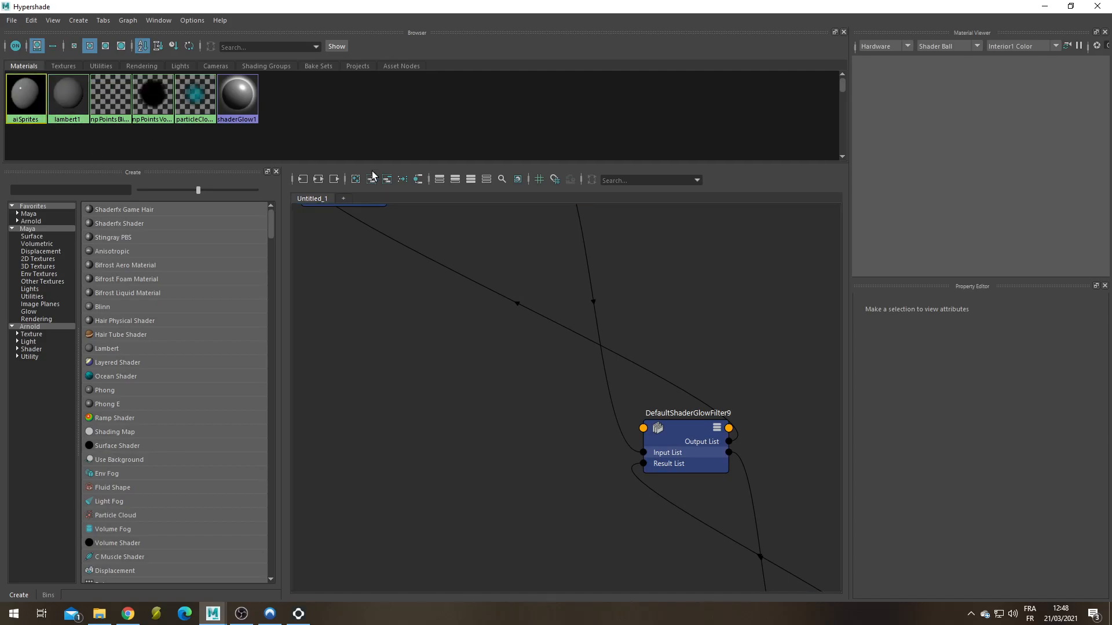
click(319, 179)
scroll(129, 404, down, 5)
drag(123, 389, 762, 510)
scroll(716, 463, down, 1)
drag(741, 483, 644, 350)
scroll(425, 411, up, 3)
click(704, 296)
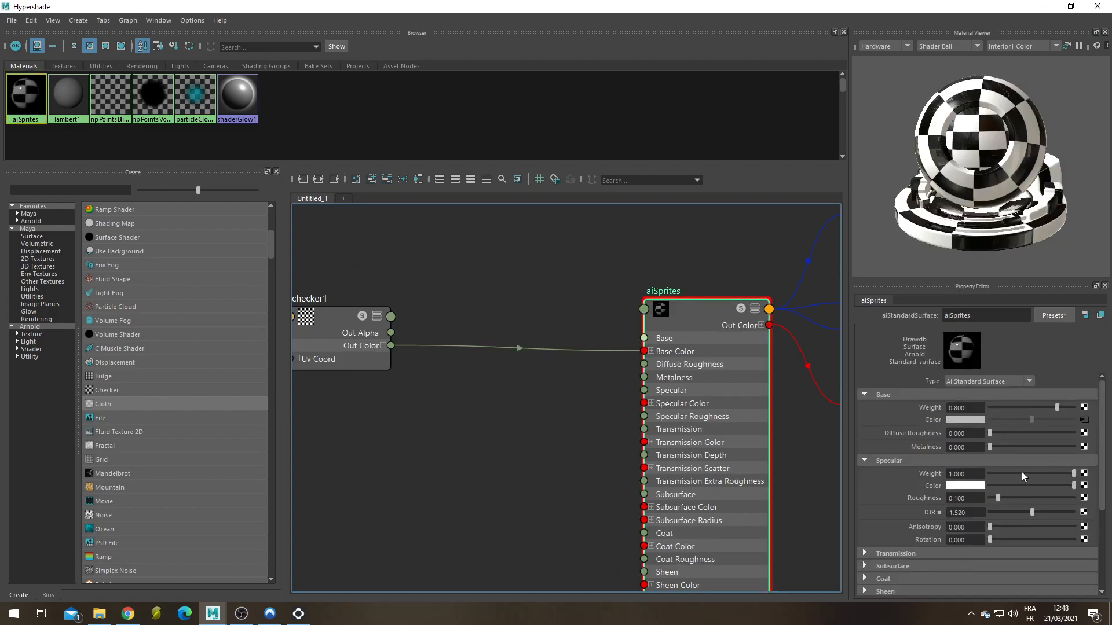
drag(1022, 472, 949, 484)
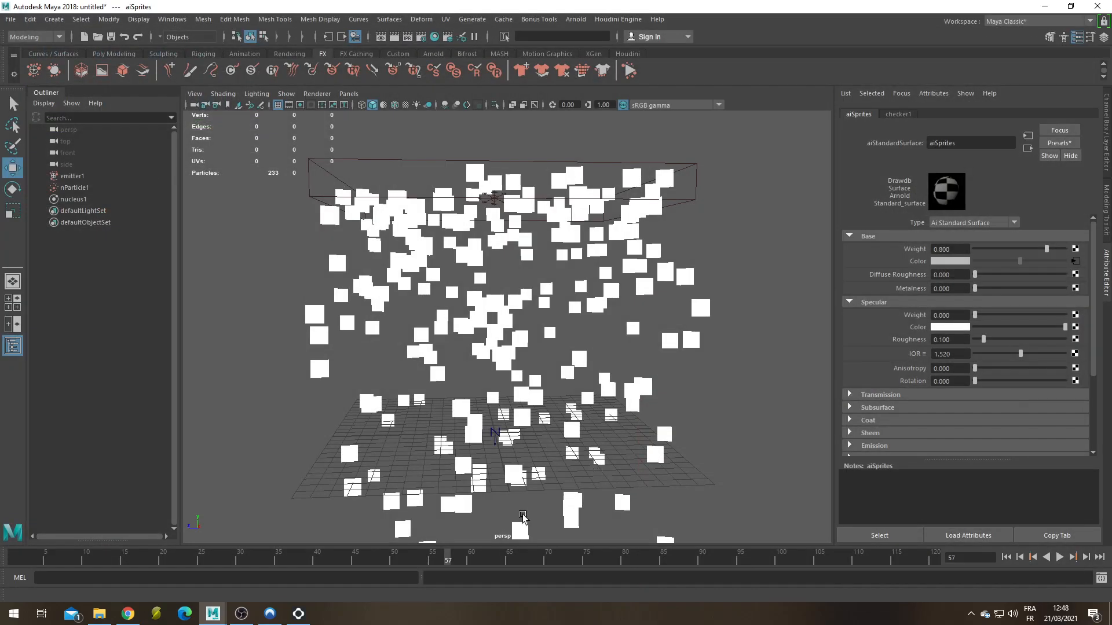
Turn on textured display in the viewport and replay the simulation from the first frame.
click(405, 105)
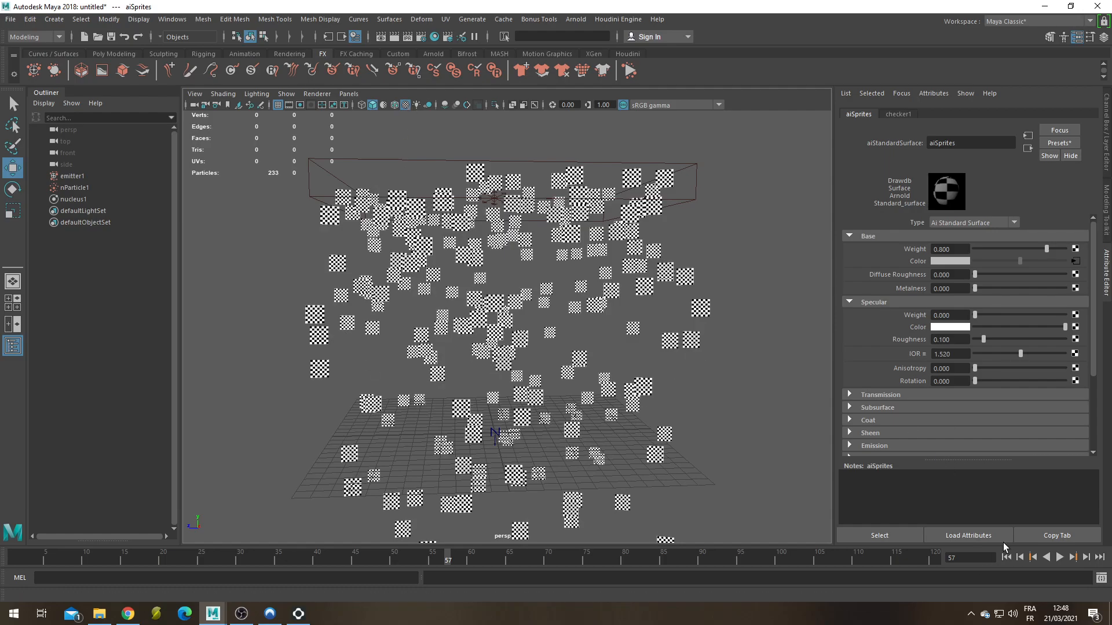
click(1006, 557)
click(1059, 557)
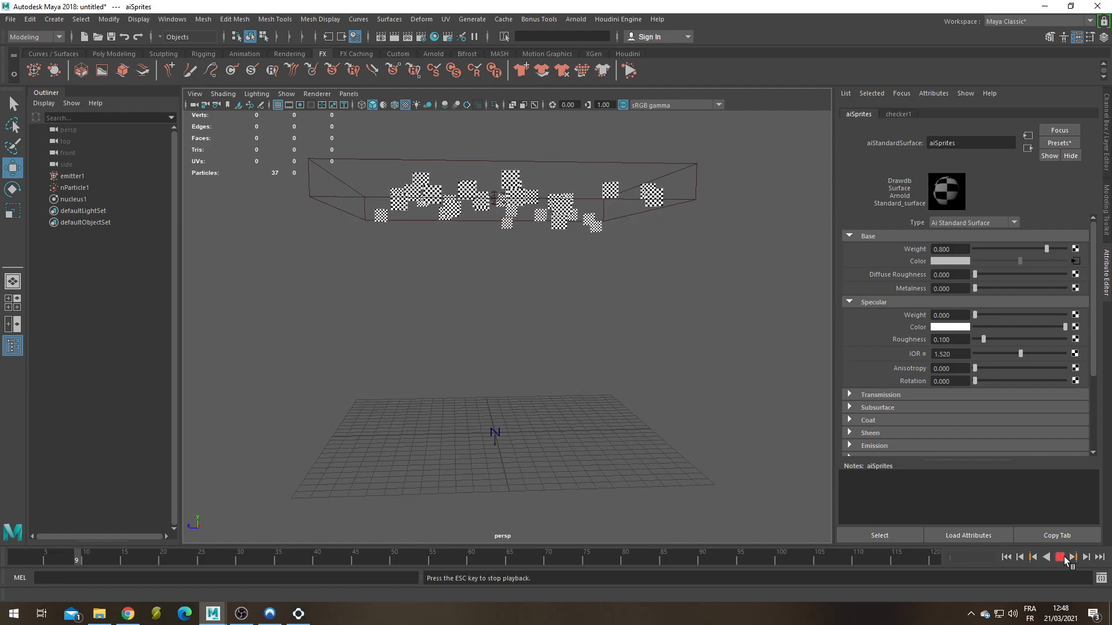
key(Escape)
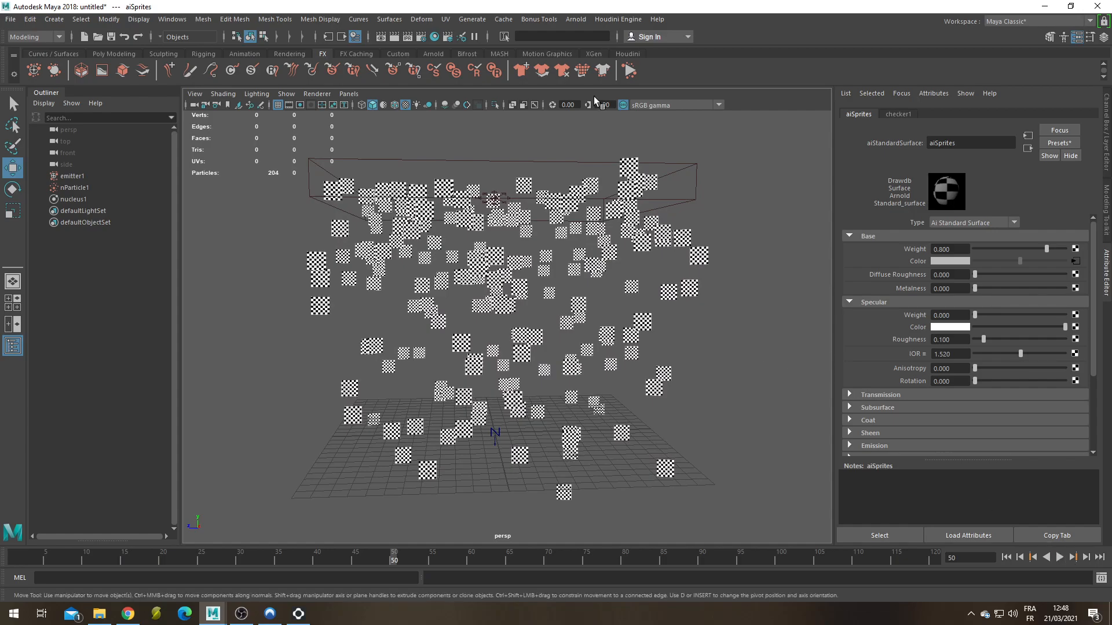
Add an Arnold Physical Sky light and set its skydome's camera visibility to 0.
click(576, 19)
mouse_move(614, 75)
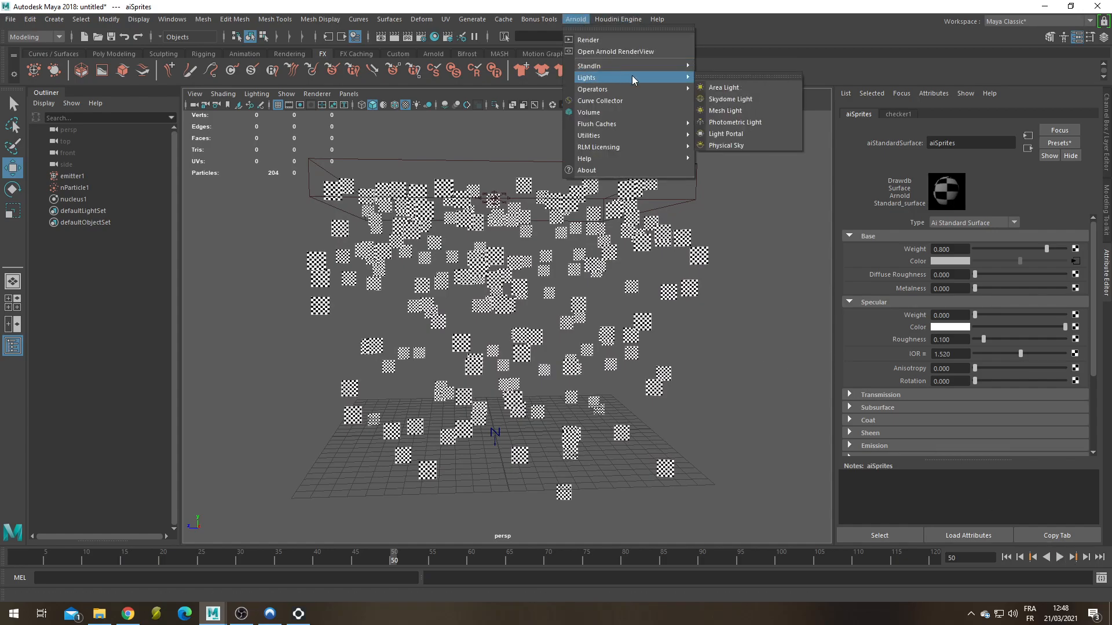
click(744, 144)
double_click(92, 211)
scroll(958, 333, down, 4)
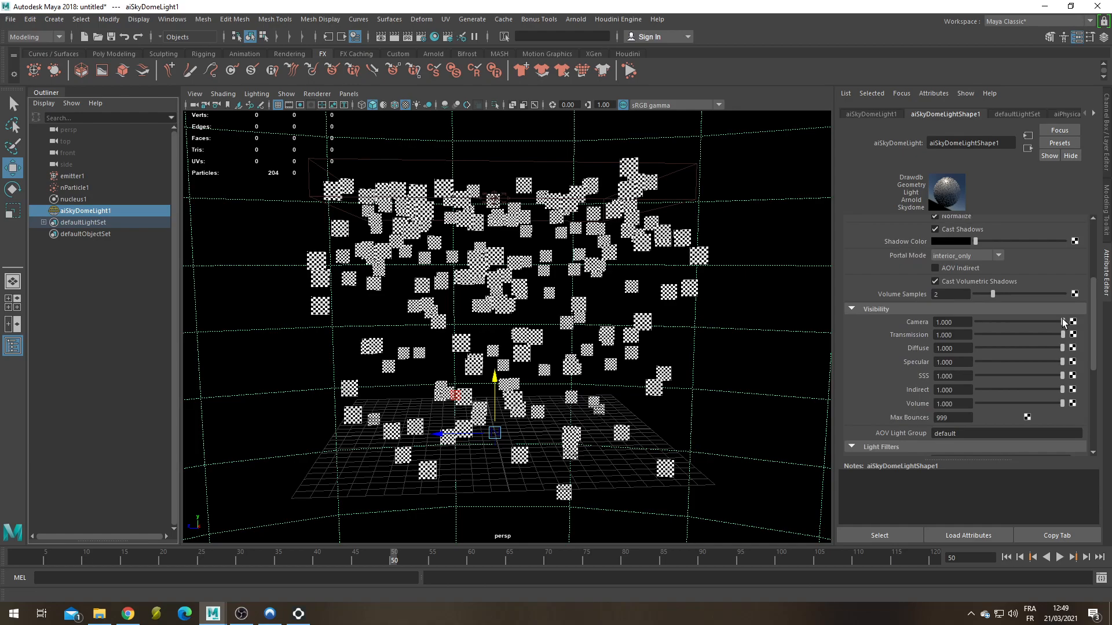
drag(1030, 322, 947, 326)
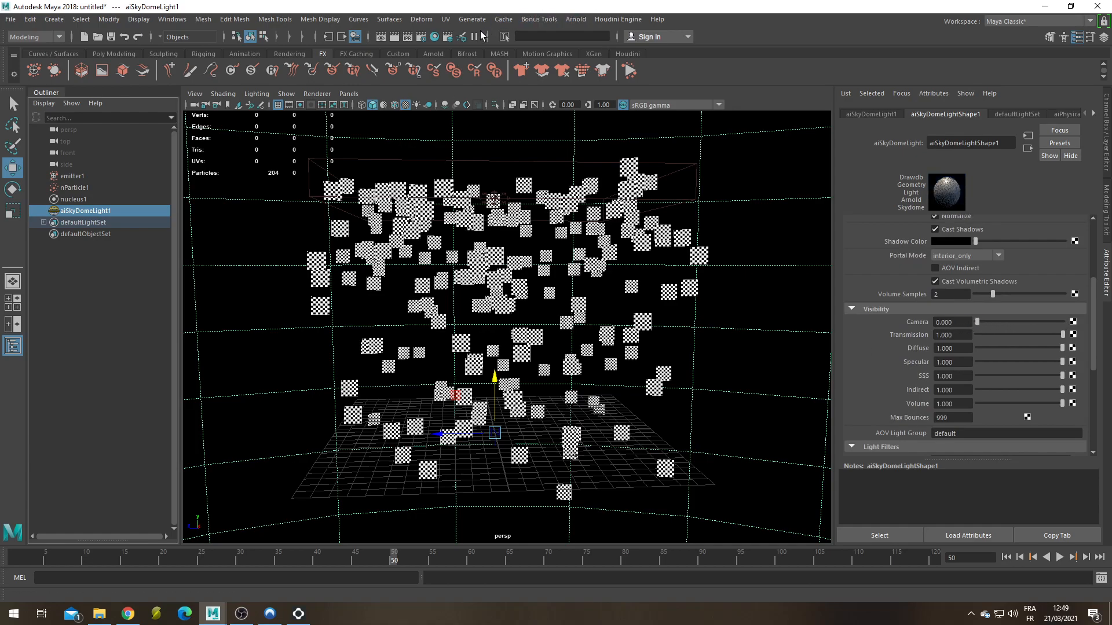
Render the perspective view in the Arnold RenderView, then stop the render and minimize its window.
click(576, 19)
click(596, 31)
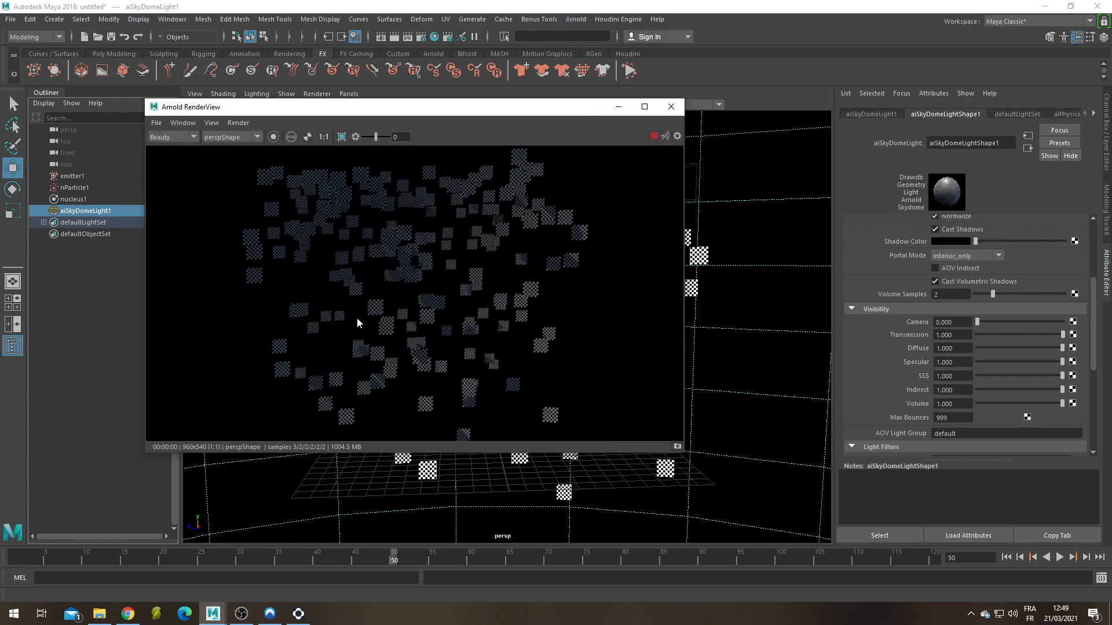
click(653, 138)
click(615, 109)
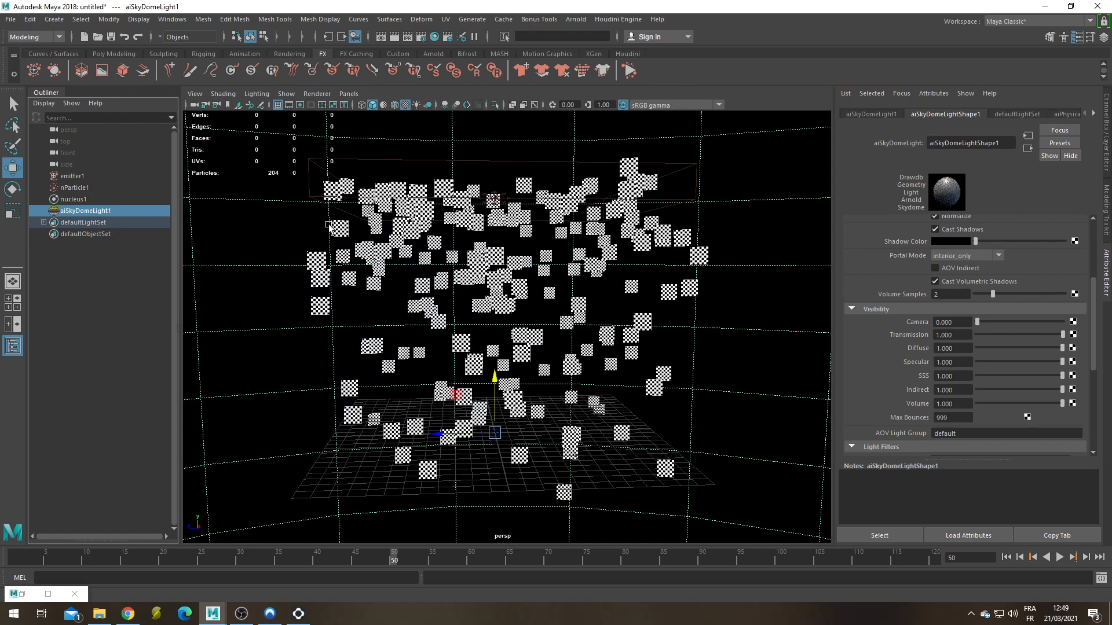
Add the predefined particle attribute spriteTwistPP to nParticleShape1 as a dynamic attribute.
click(70, 187)
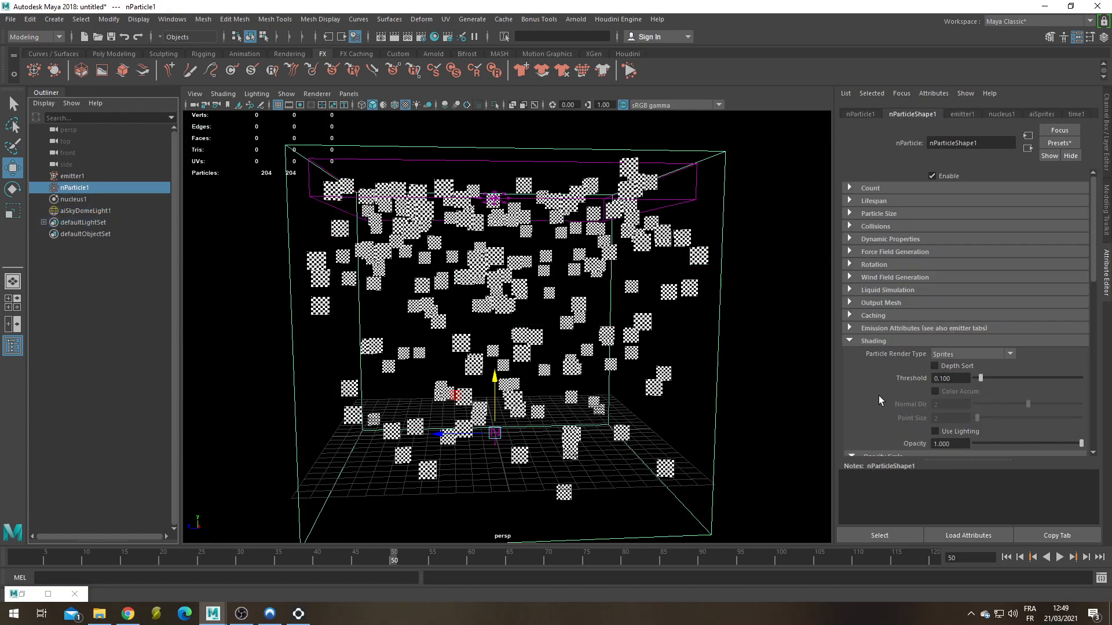
scroll(893, 343, down, 10)
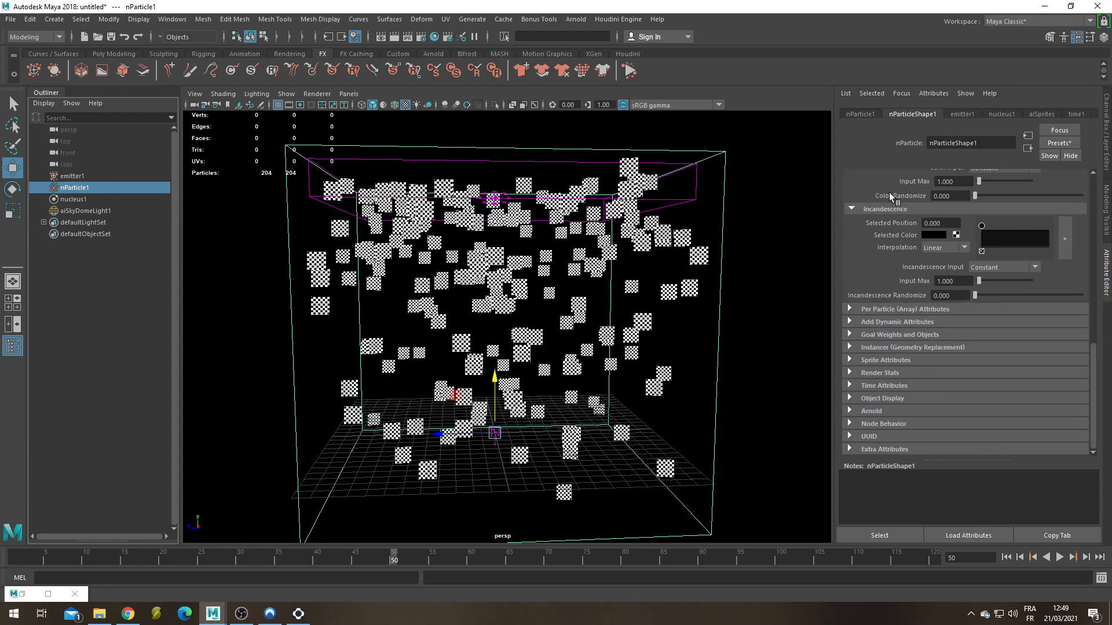
click(851, 322)
click(880, 338)
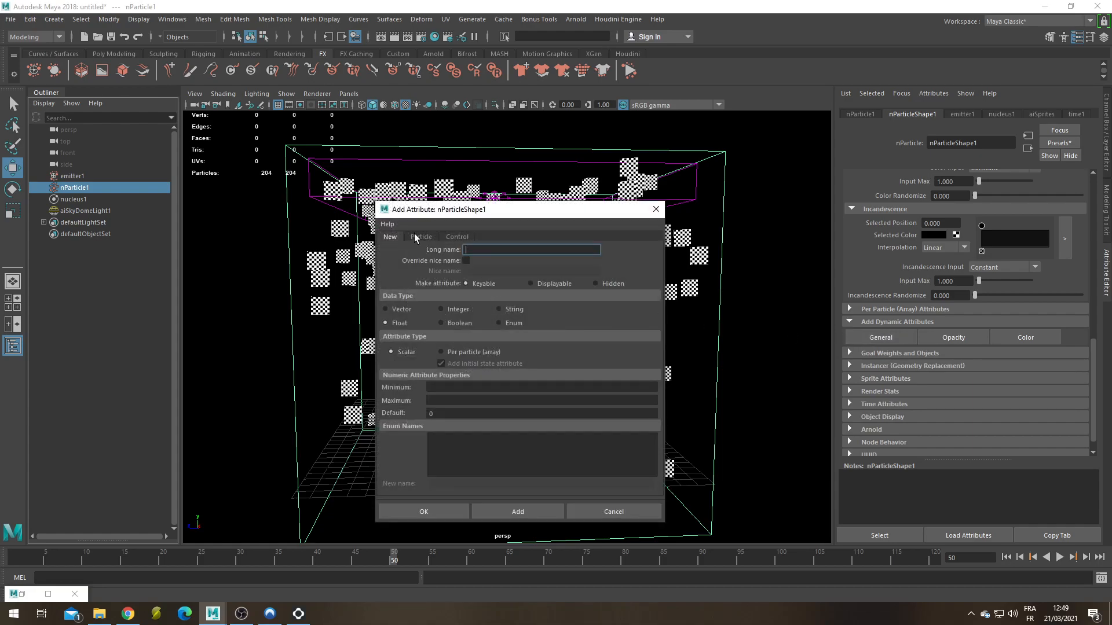
click(422, 236)
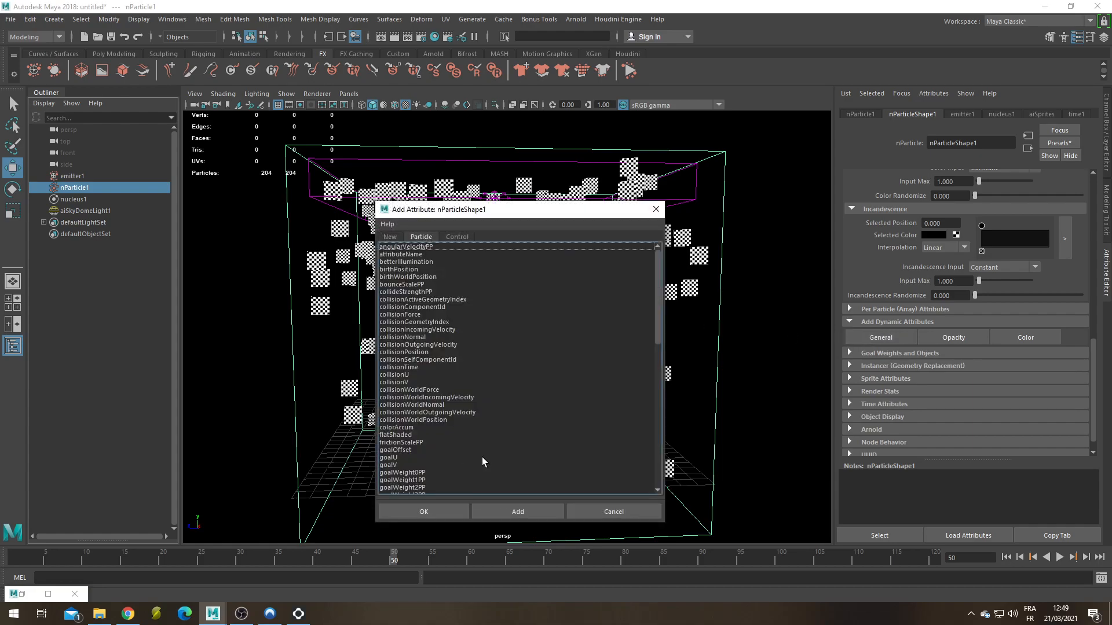
scroll(483, 462, down, 20)
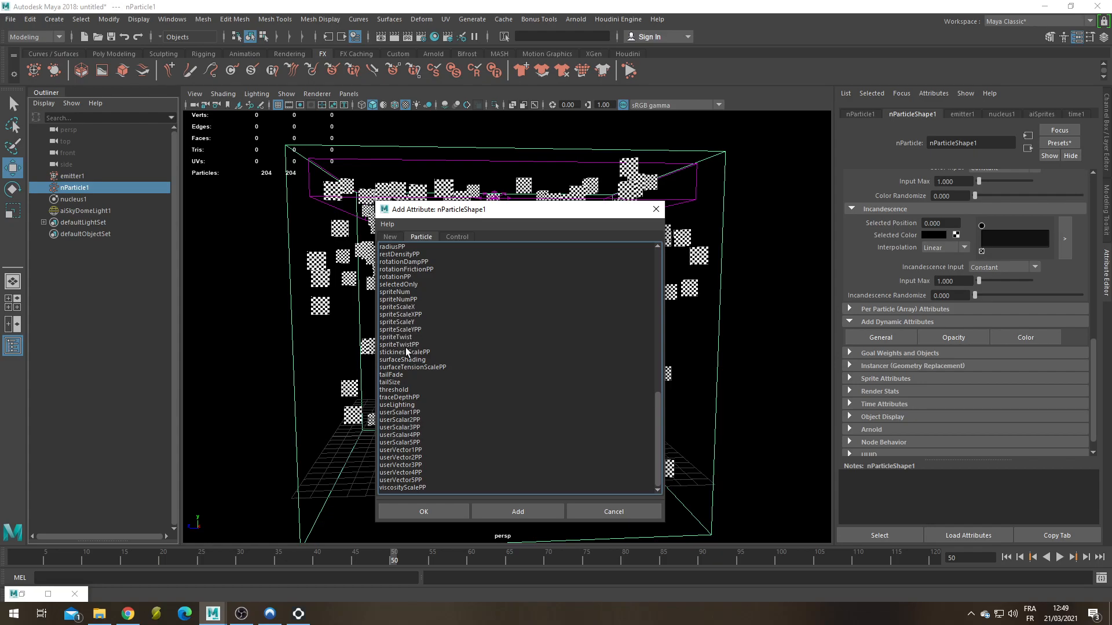
click(406, 345)
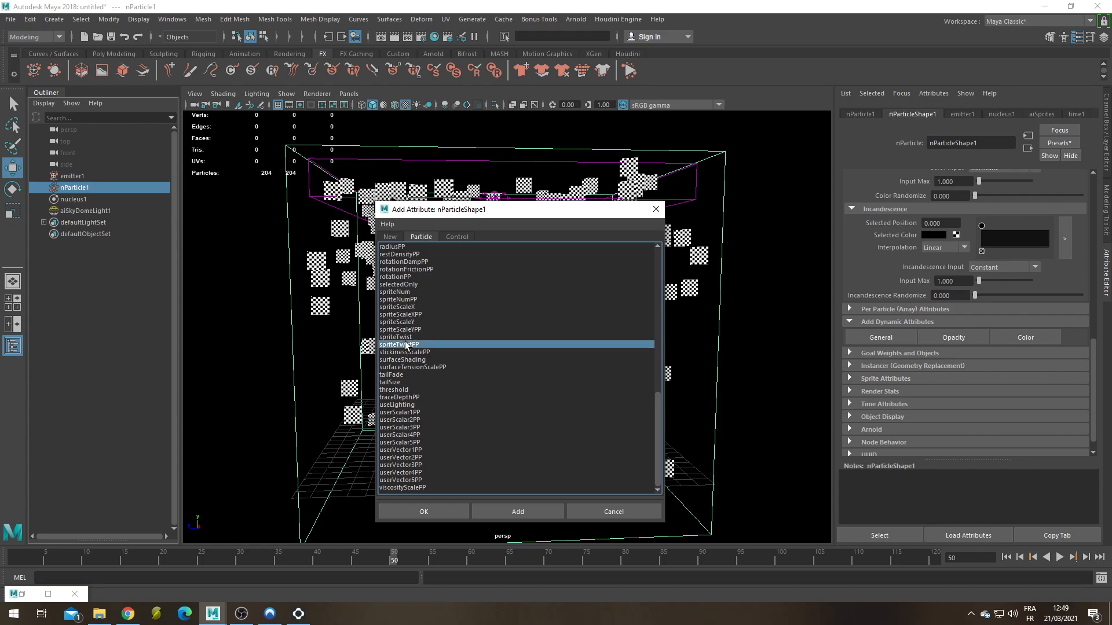
click(420, 512)
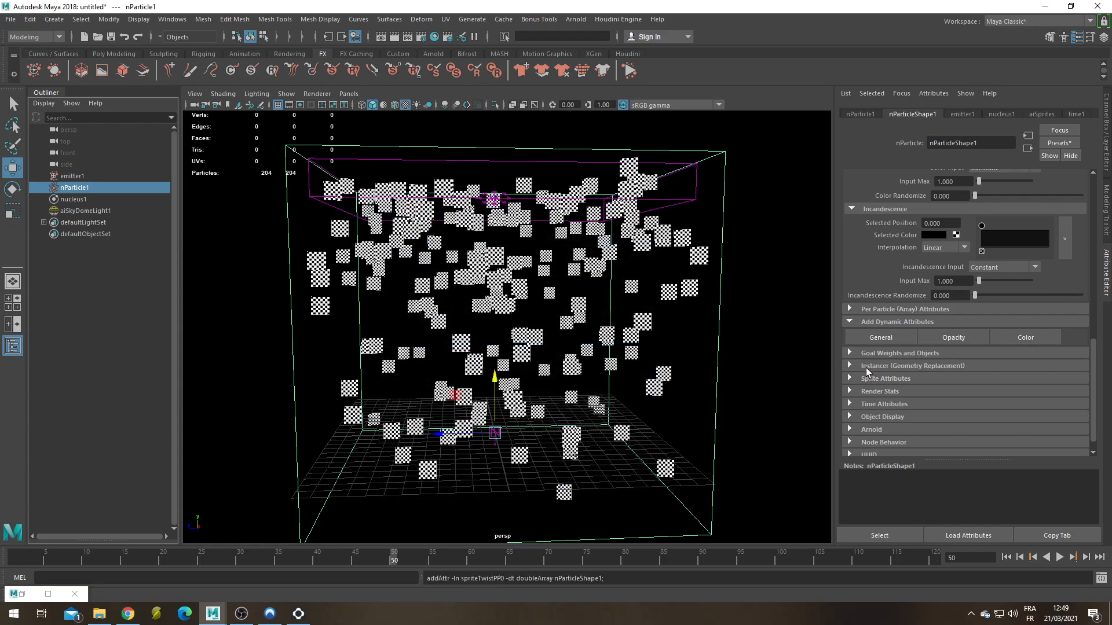
Create the creation expression nParticleShape1.spriteTwistPP = rand(-180,180) for the Sprite Twist PP attribute.
click(850, 311)
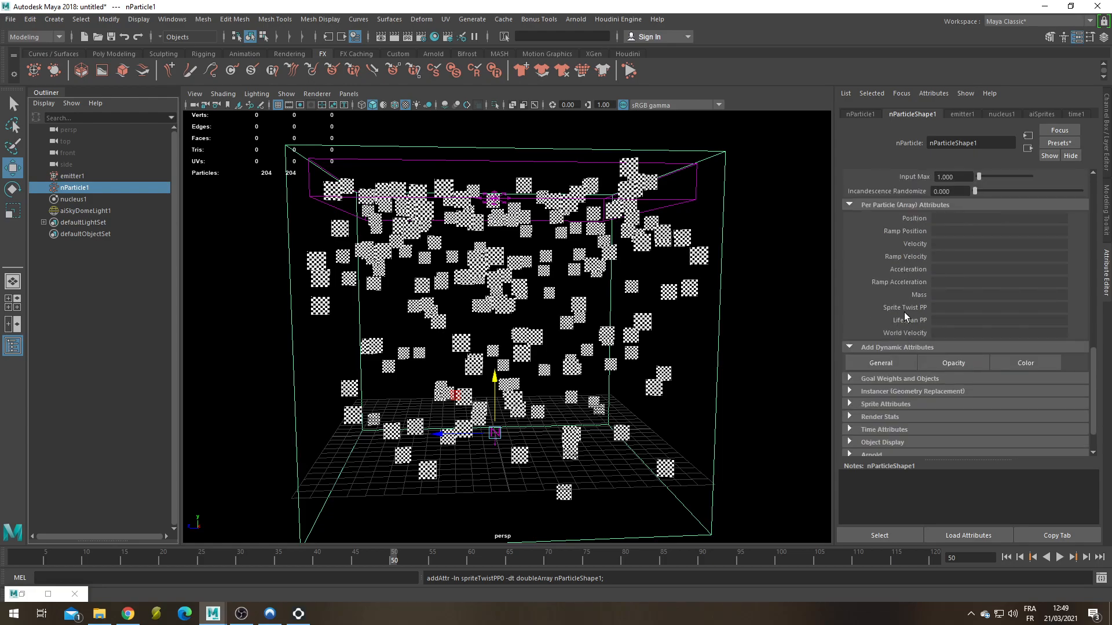
right_click(971, 313)
click(981, 315)
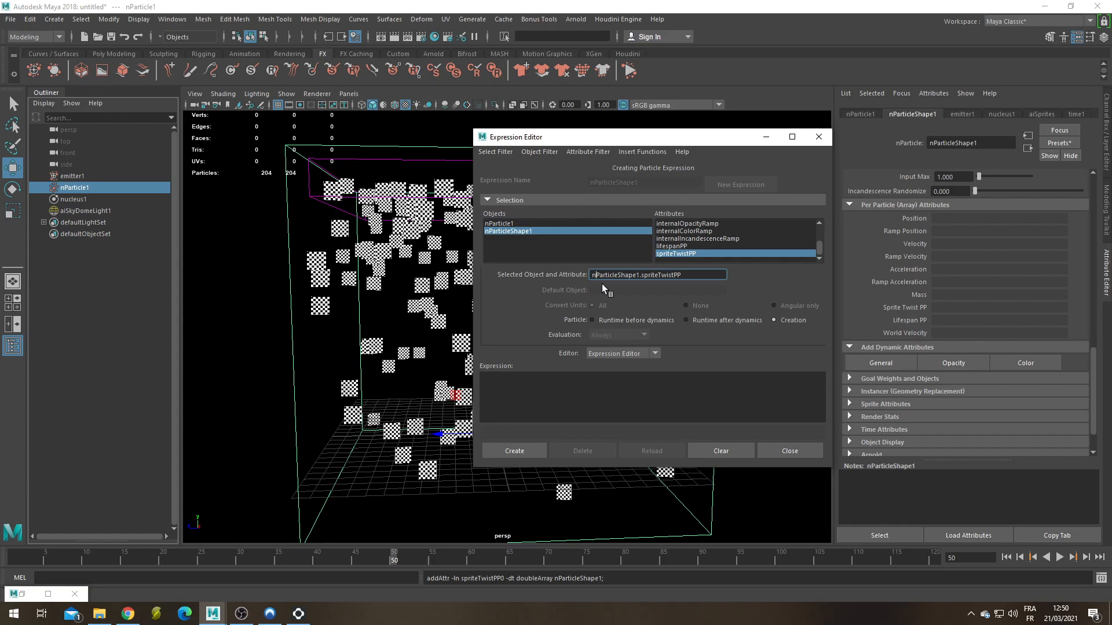
key(ctrl+a)
key(ctrl+c)
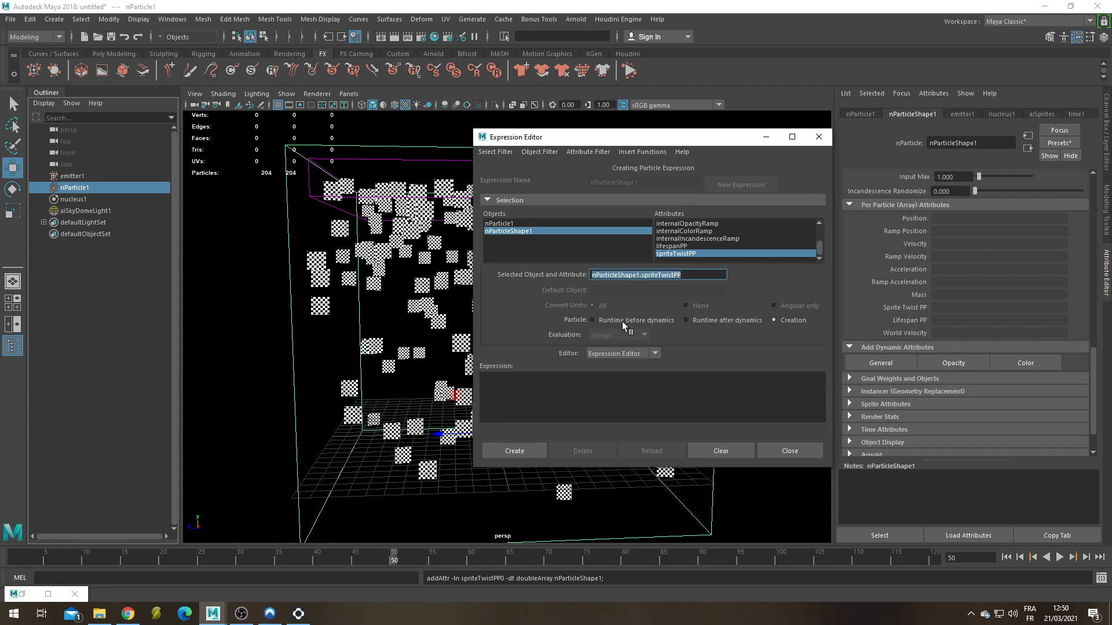
click(609, 392)
key(ctrl+v)
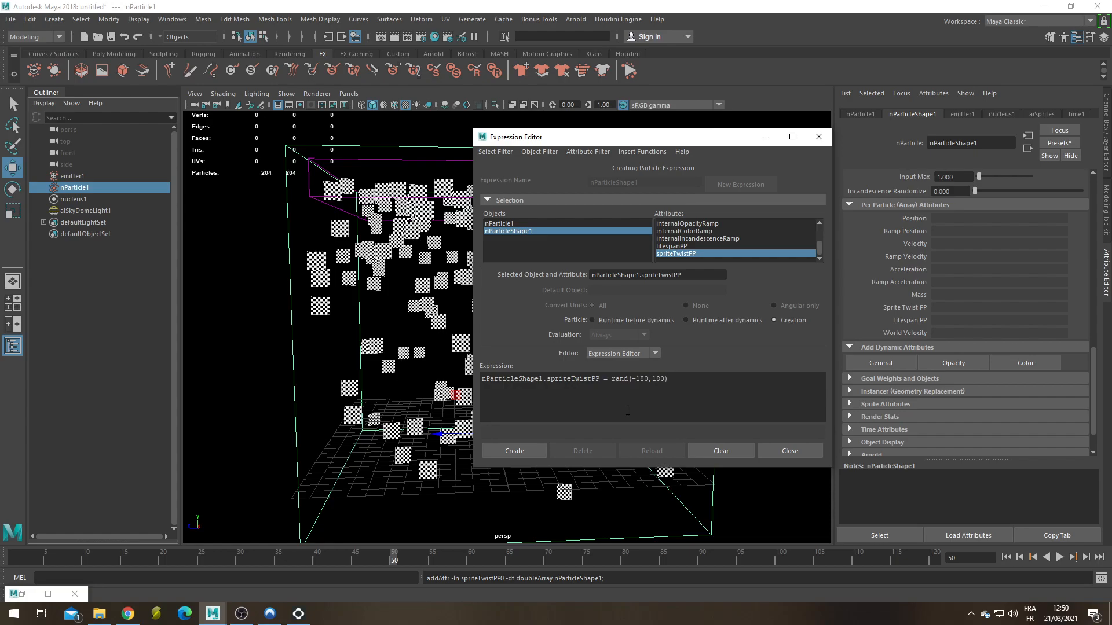
click(514, 451)
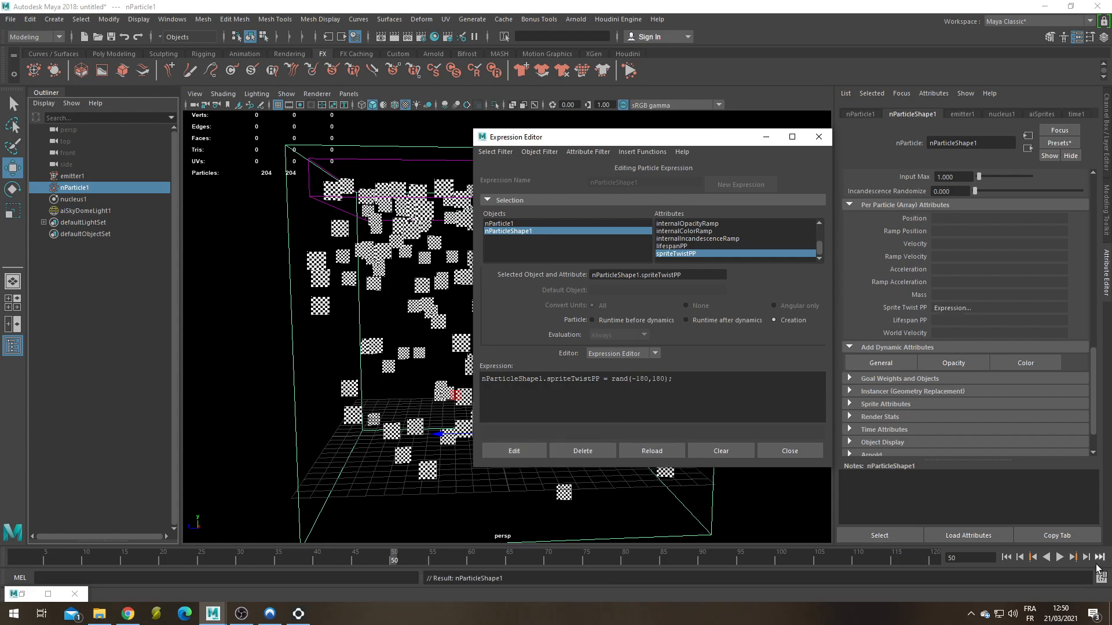
Close the Expression Editor and replay the simulation from the first frame to check the sprites' random twist, stopping around frame 64.
click(1005, 557)
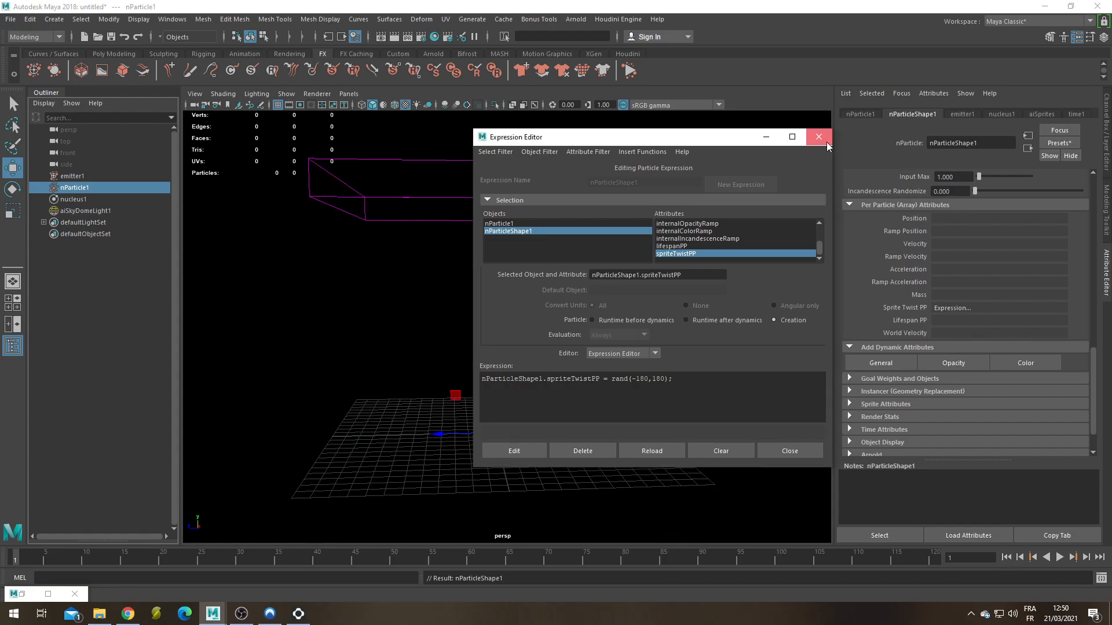
click(819, 137)
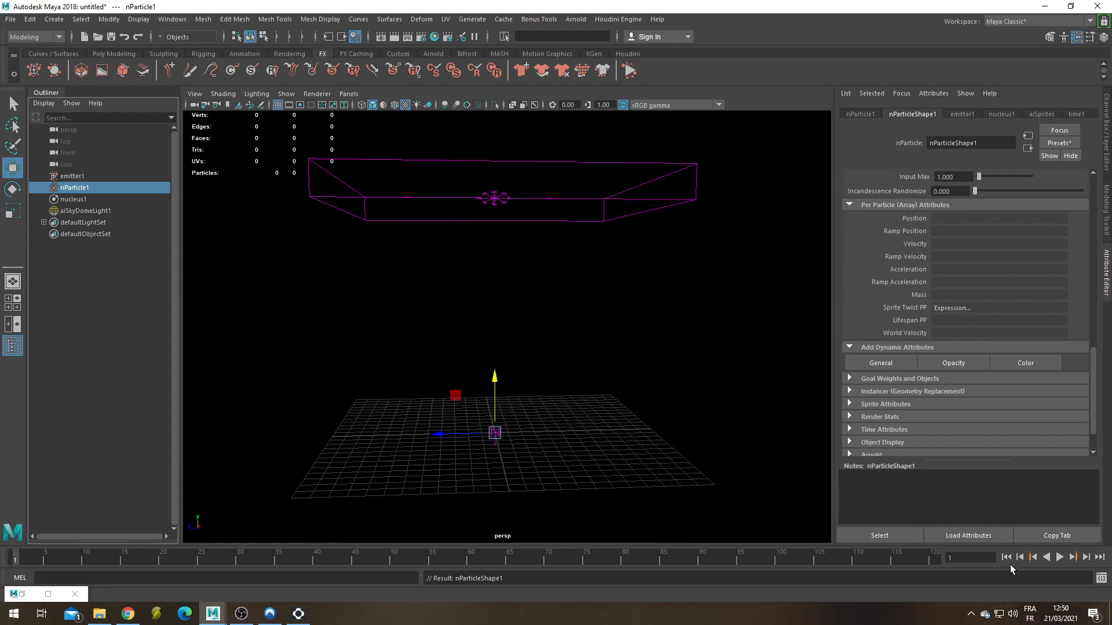
click(1059, 557)
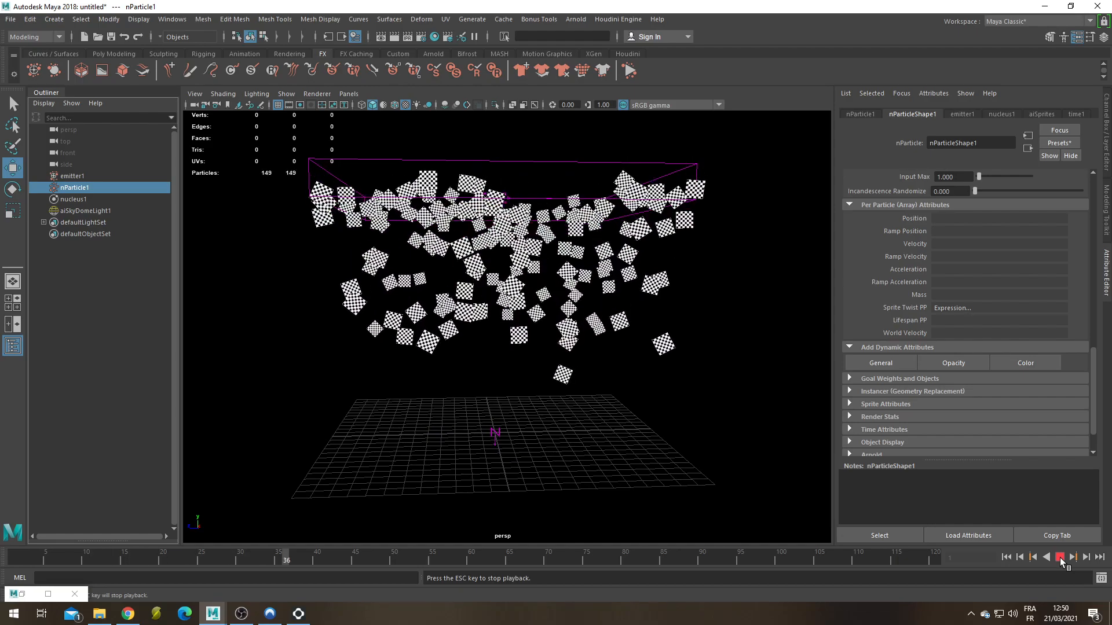
click(1059, 557)
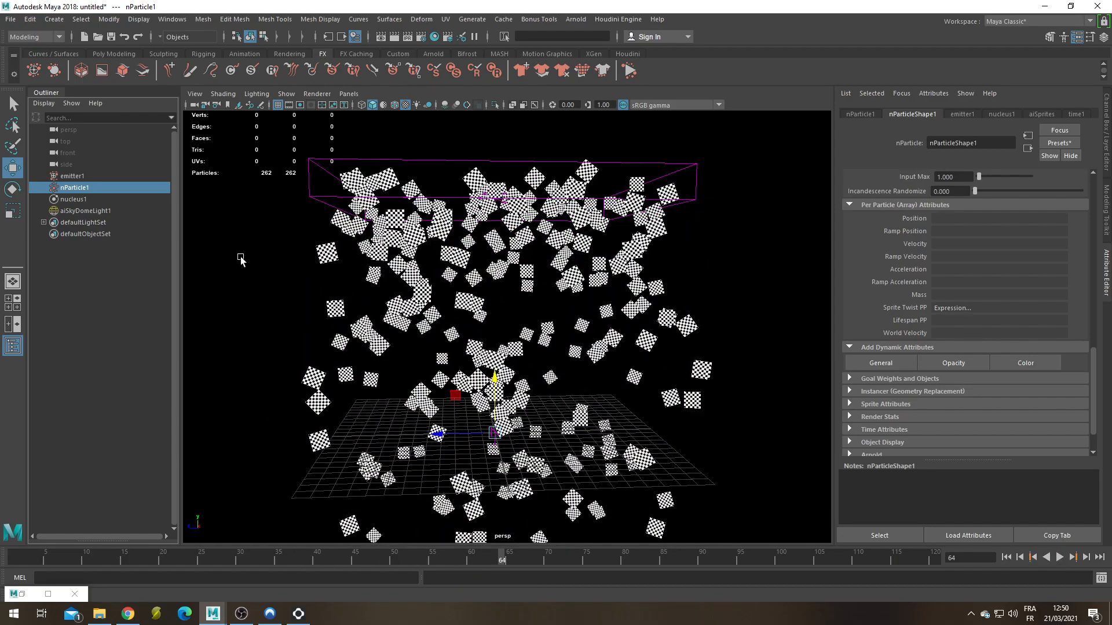
Restore the Arnold RenderView, render the twisted sprites at the current frame, and close the render window.
click(24, 595)
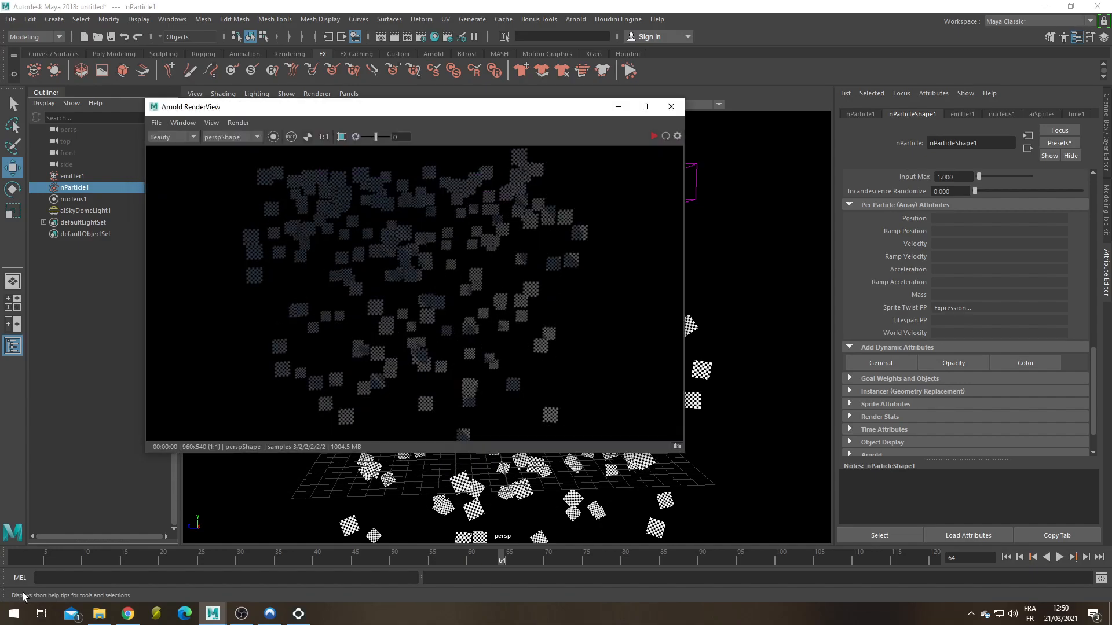
click(665, 136)
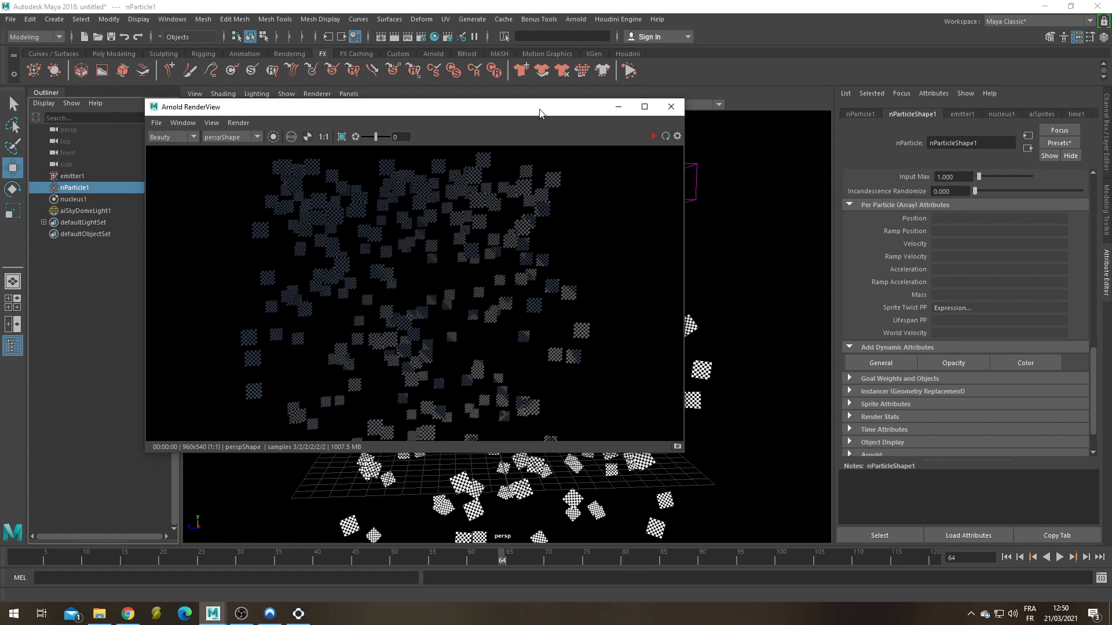
drag(539, 111, 529, 157)
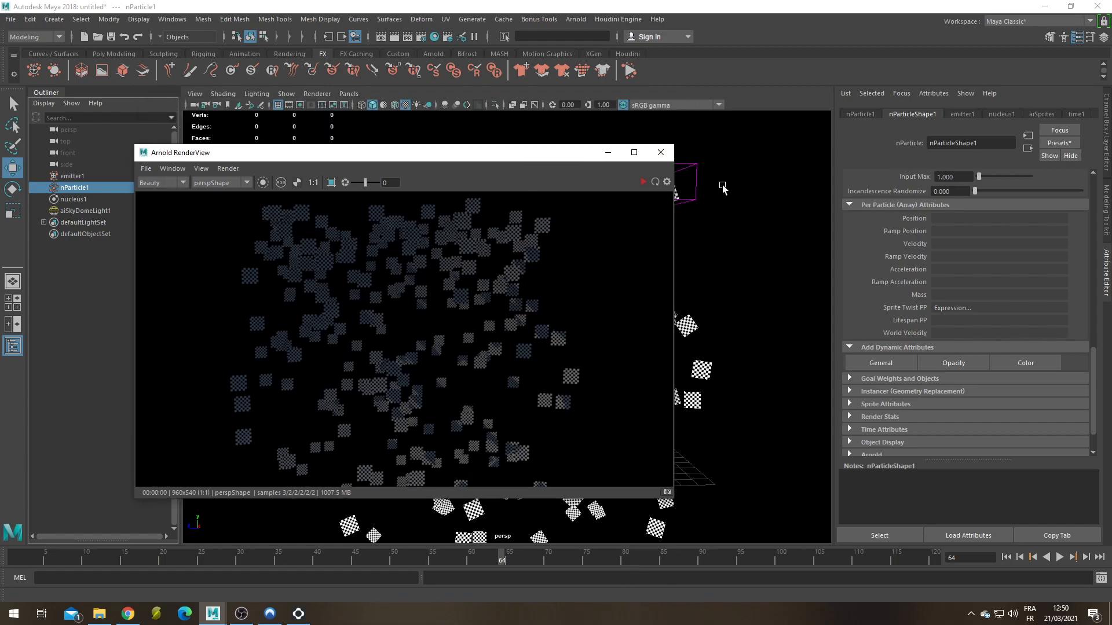
click(663, 156)
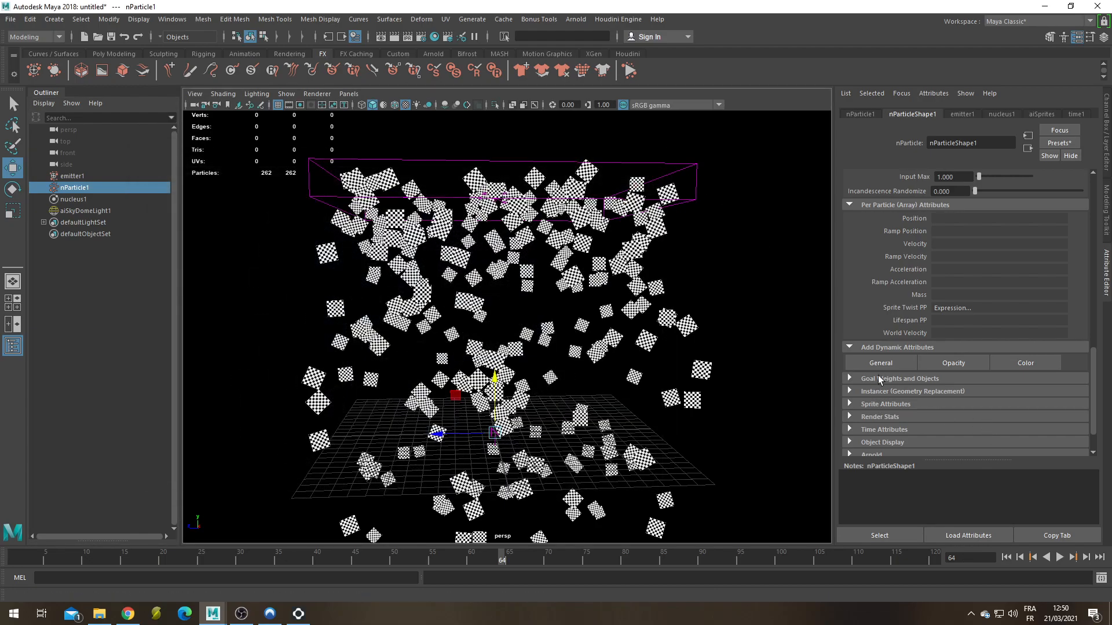
Add a new per-particle (array) float attribute named rotation to nParticleShape1.
click(891, 367)
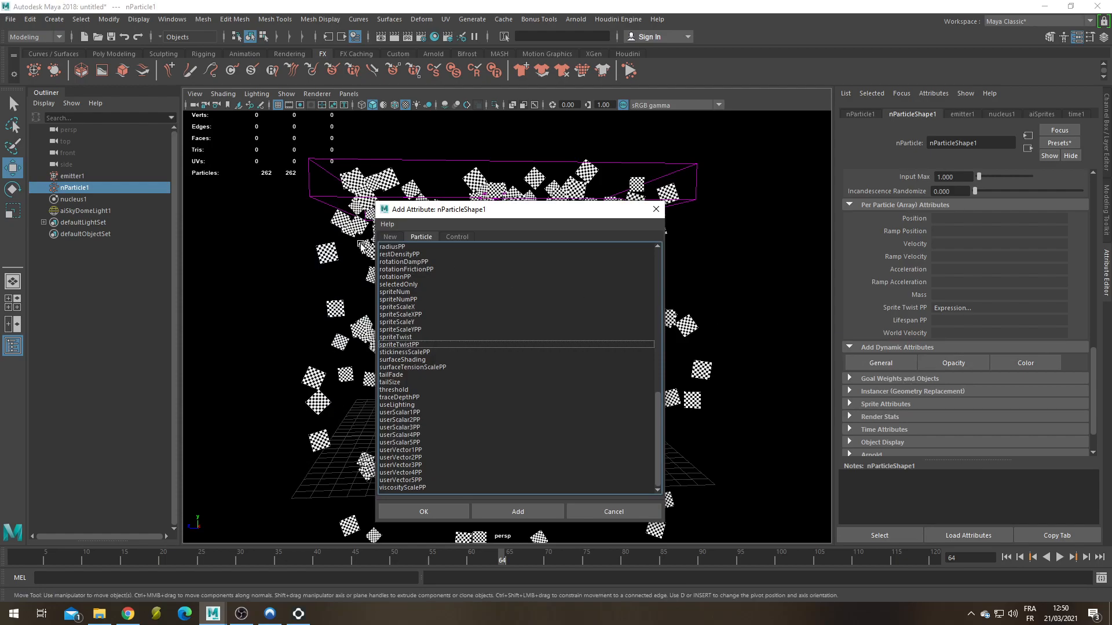
click(388, 237)
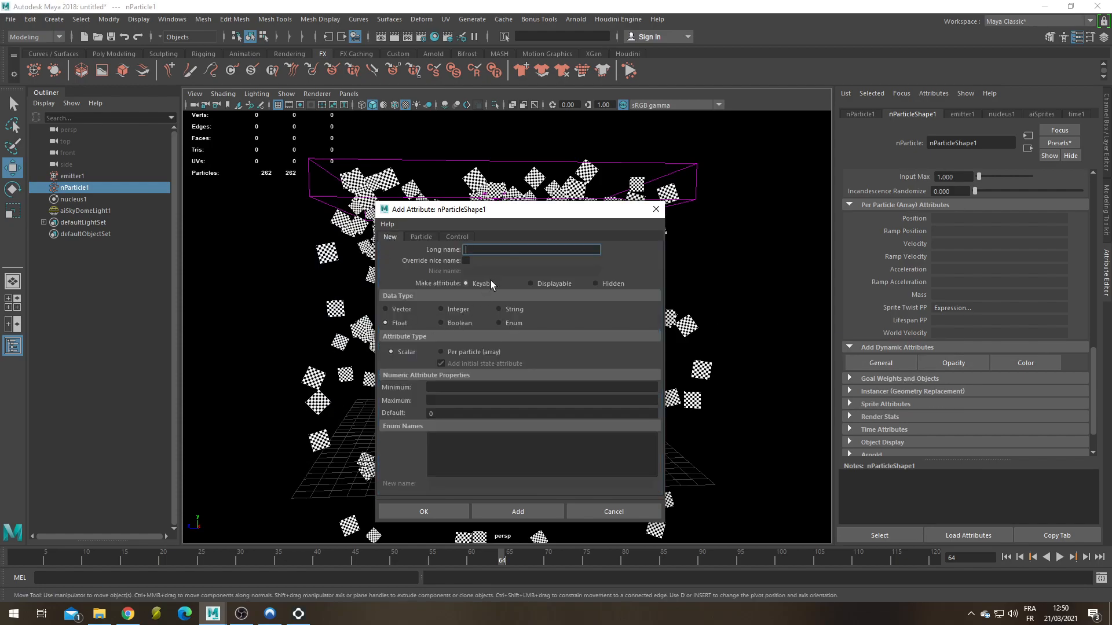
text(rotation)
key(Tab)
click(446, 349)
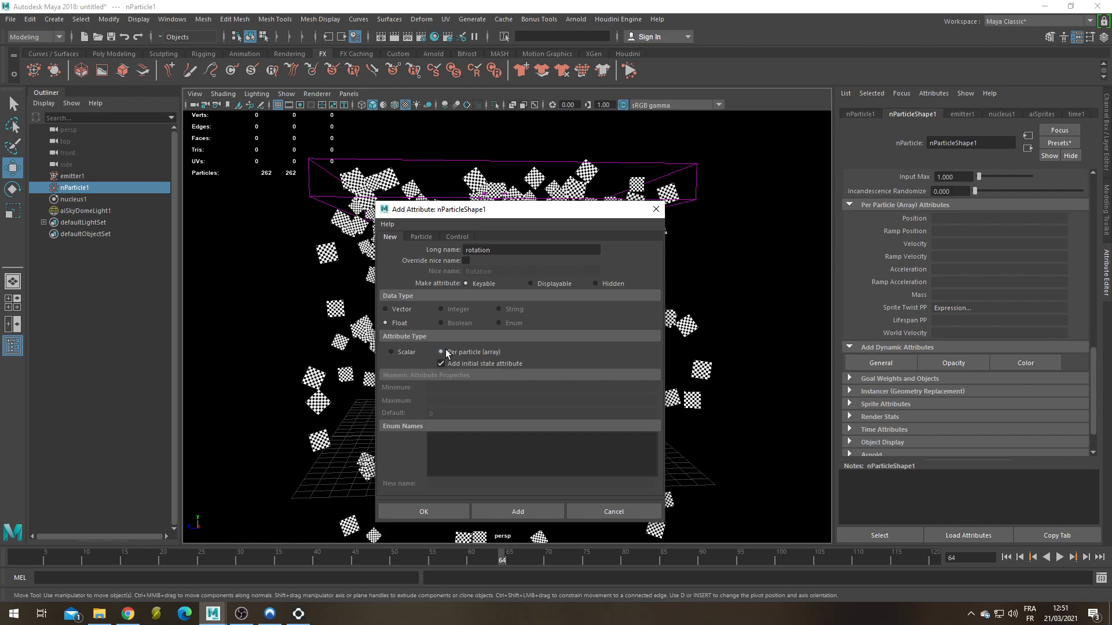
click(424, 511)
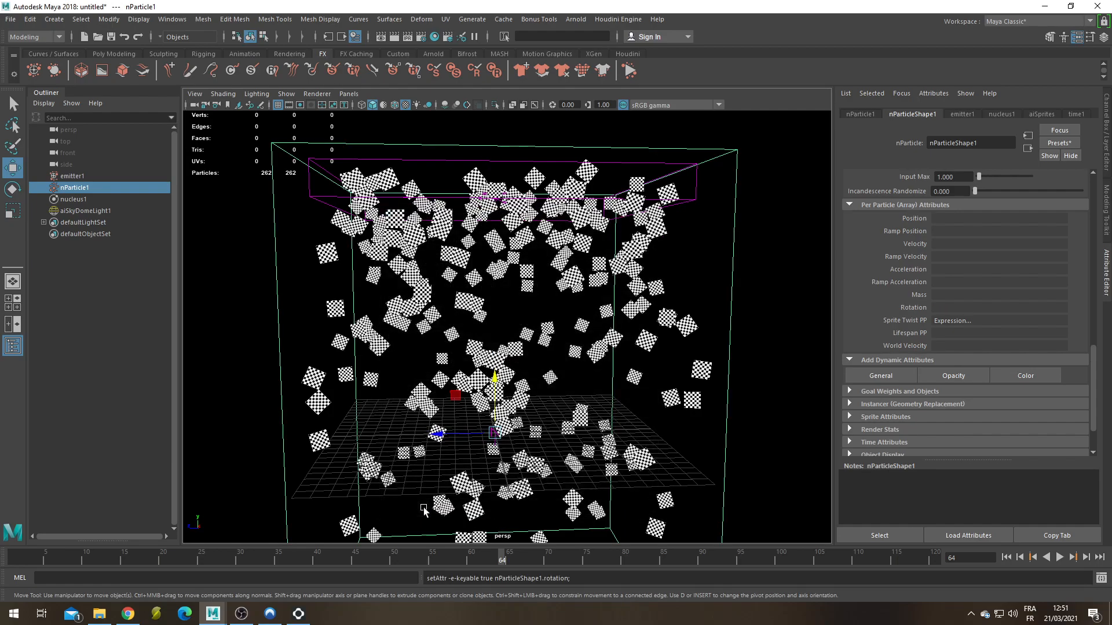
Edit the creation expression to nParticleShape1.spriteTwistPP = nParticleShape1.rotation = rand(-180,180); and close the Expression Editor.
right_click(960, 307)
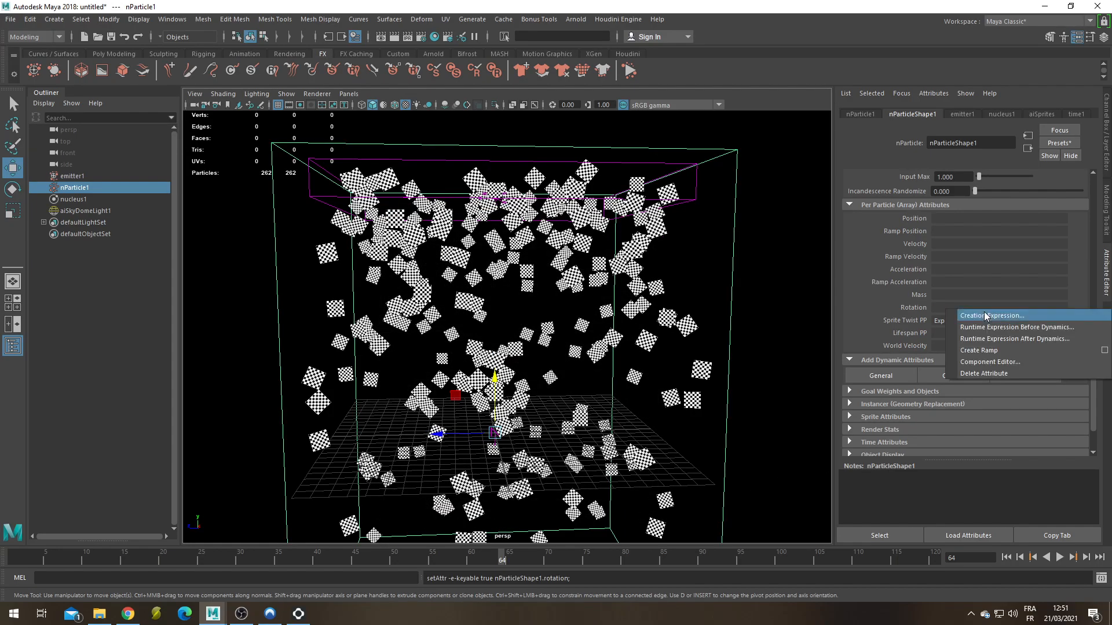
click(984, 314)
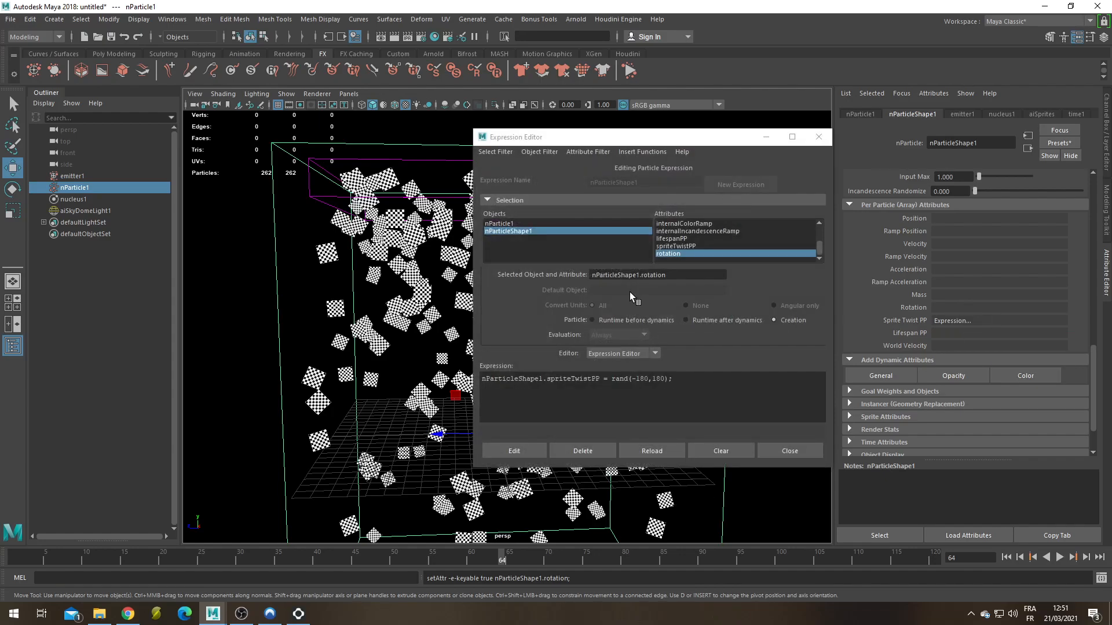
drag(684, 276, 577, 282)
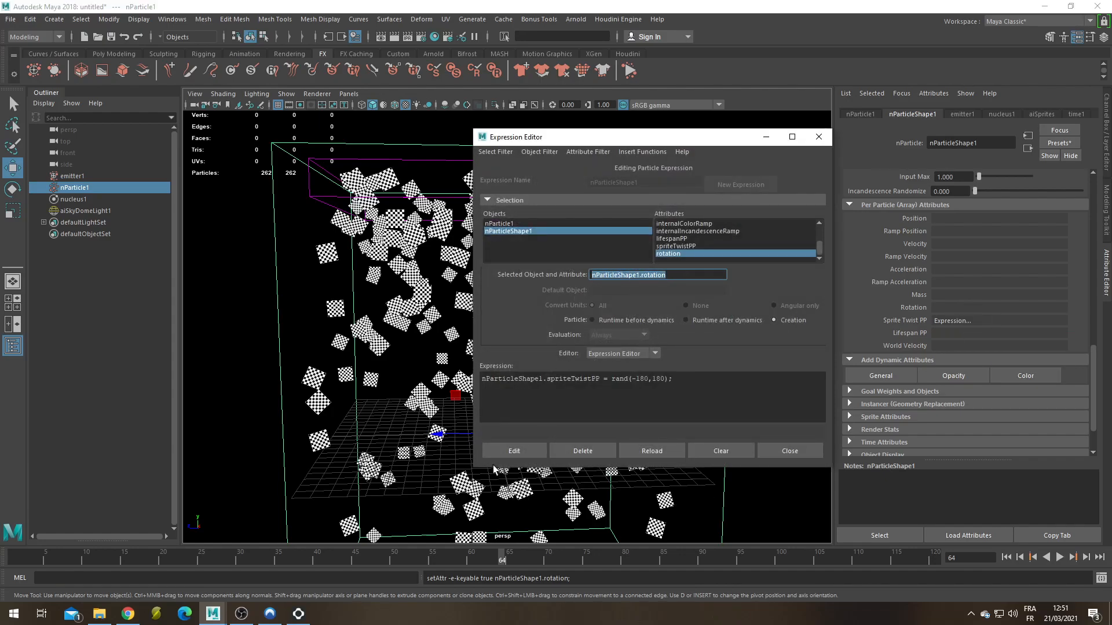
click(608, 381)
text(nParticleShape1.rotation)
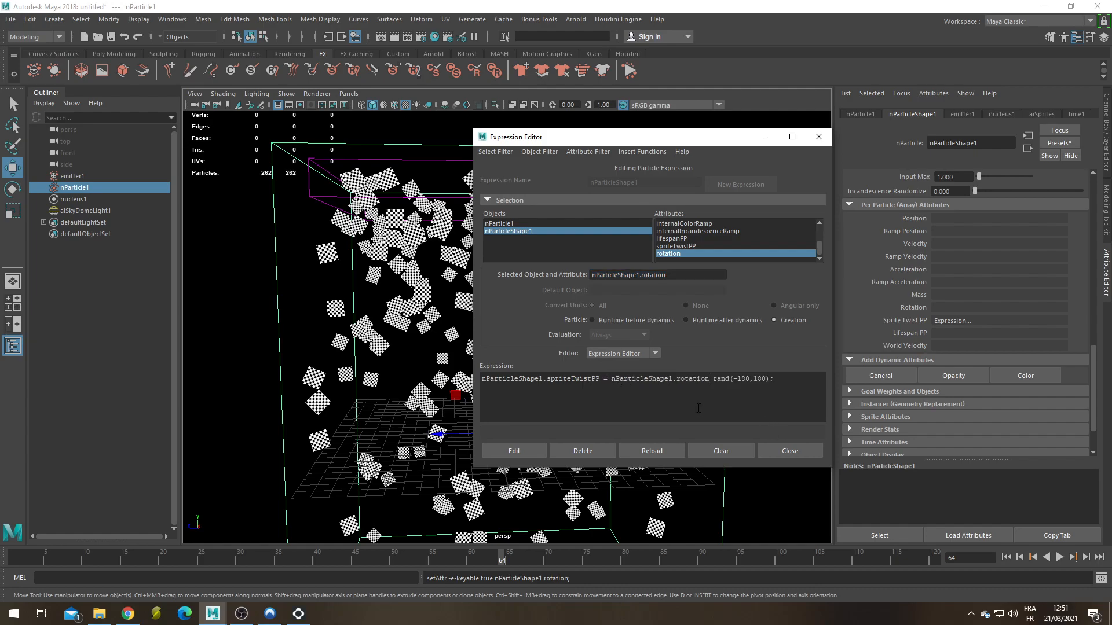
text( =)
click(527, 456)
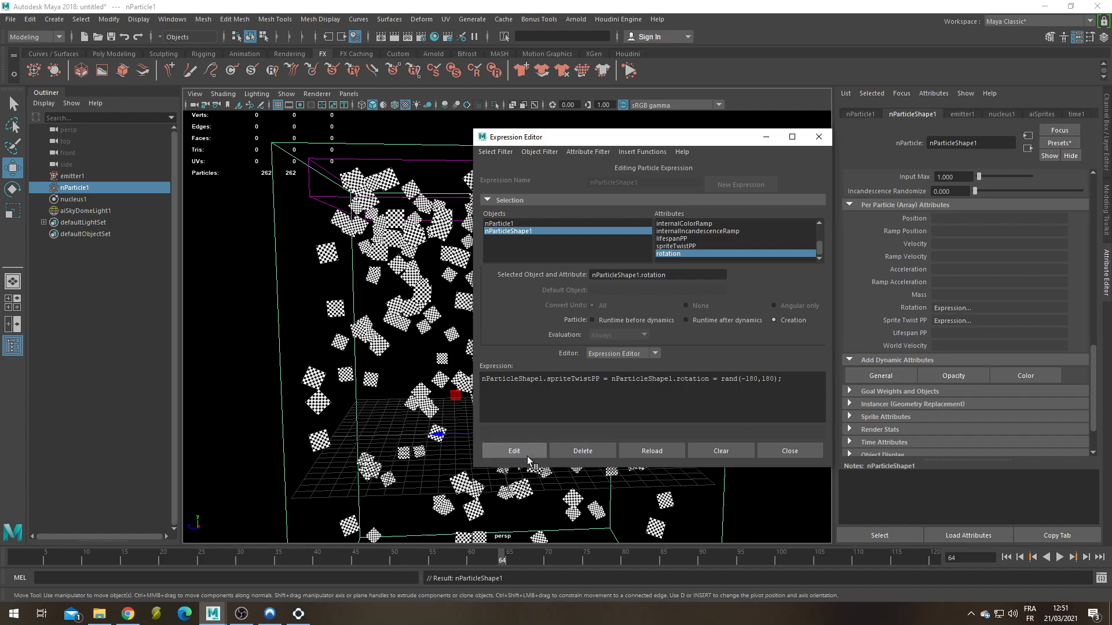
click(789, 451)
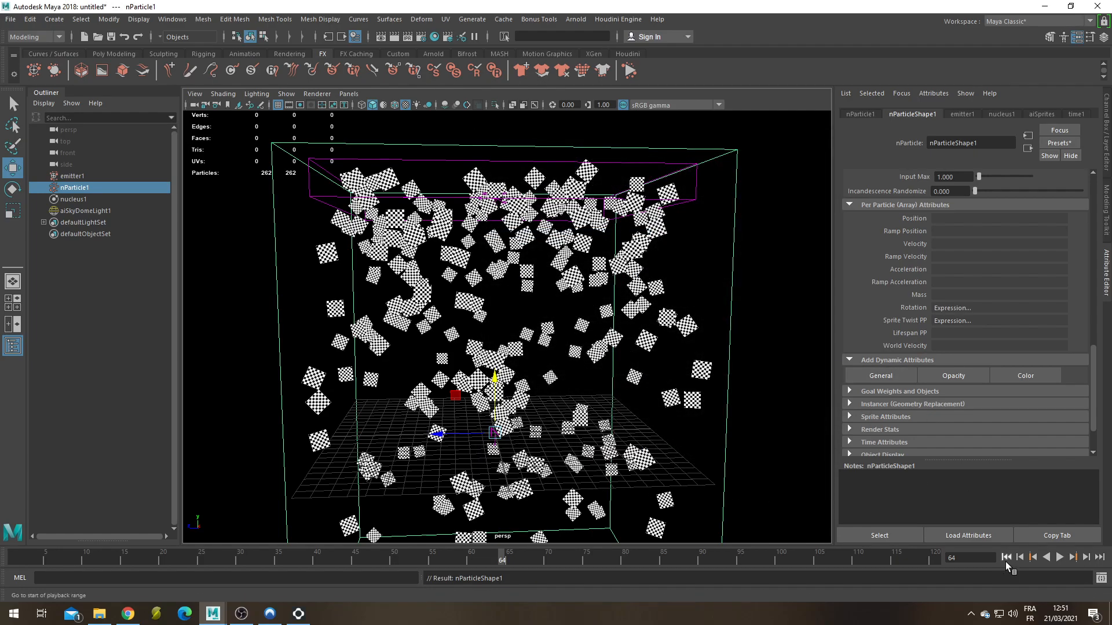
Replay the simulation from the first frame with the edited rotation expression, stopping around frame 44.
click(1006, 558)
click(1059, 557)
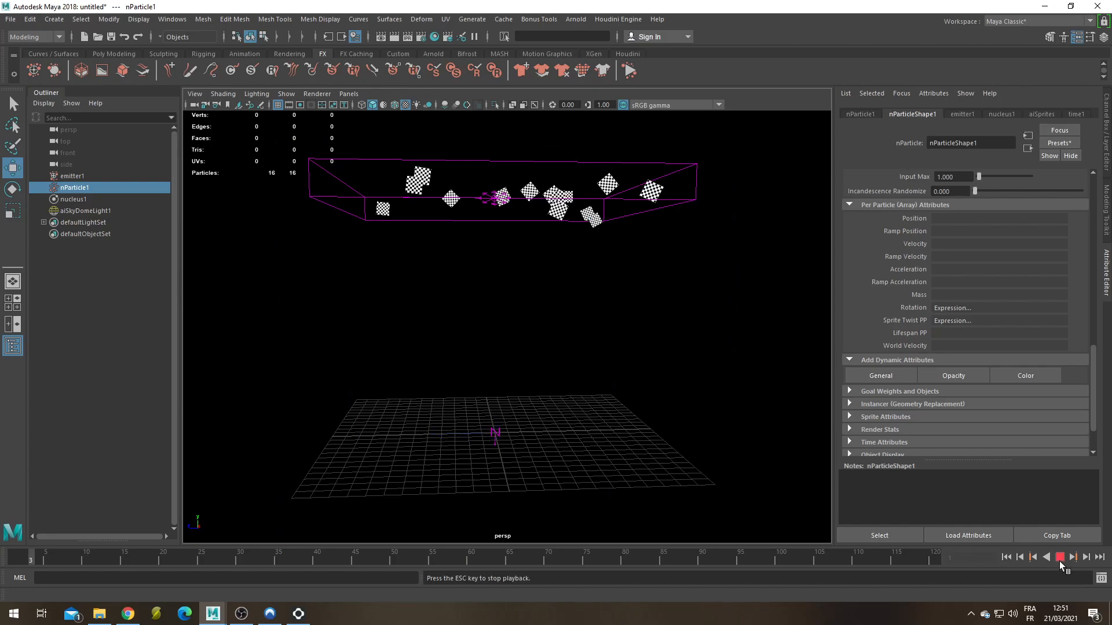
click(1059, 557)
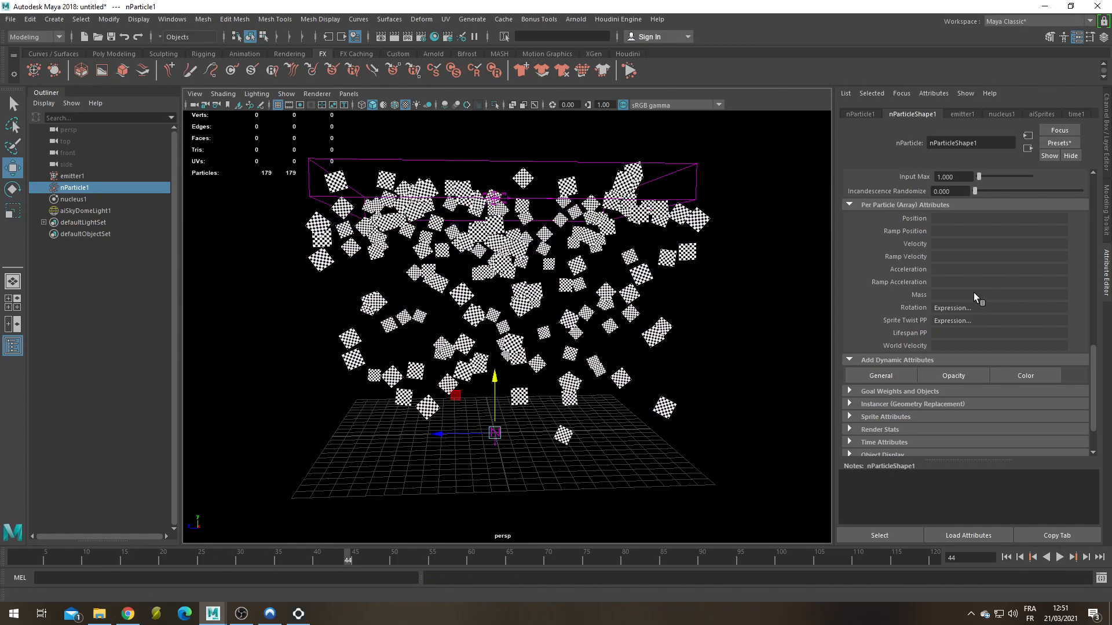
Add rotation to the Arnold export attributes of nParticleShape1.
scroll(950, 283, down, 3)
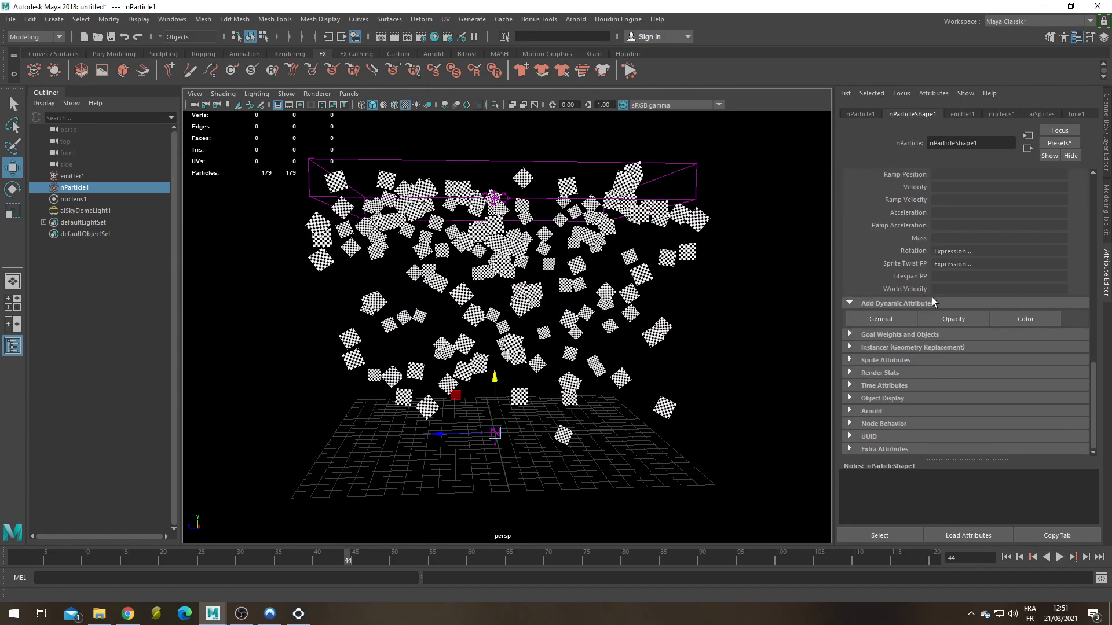
click(859, 411)
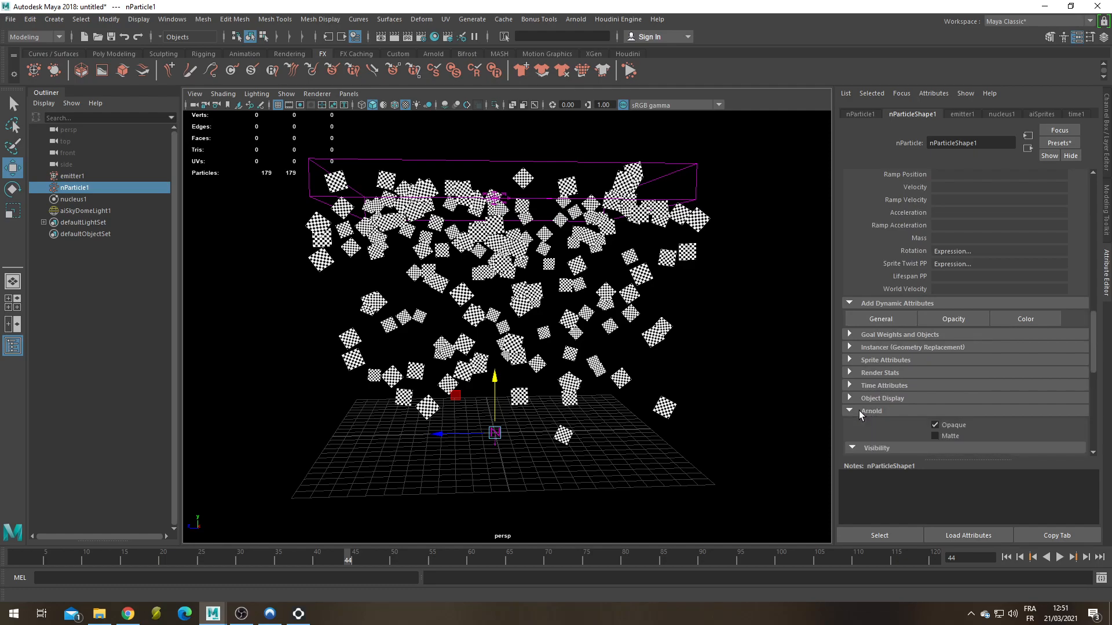
scroll(920, 360, down, 12)
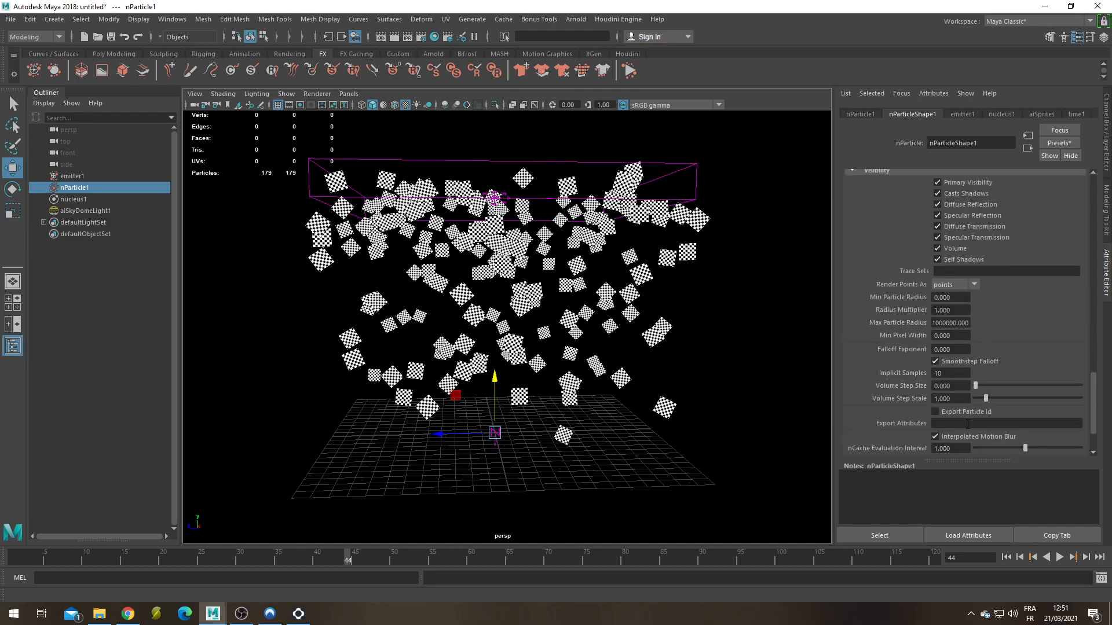
click(954, 434)
click(972, 423)
text(rotation)
key(Return)
Replay the simulation from the first frame to about frame 43, render it in the Arnold RenderView, and close the render window.
click(1006, 557)
click(1059, 557)
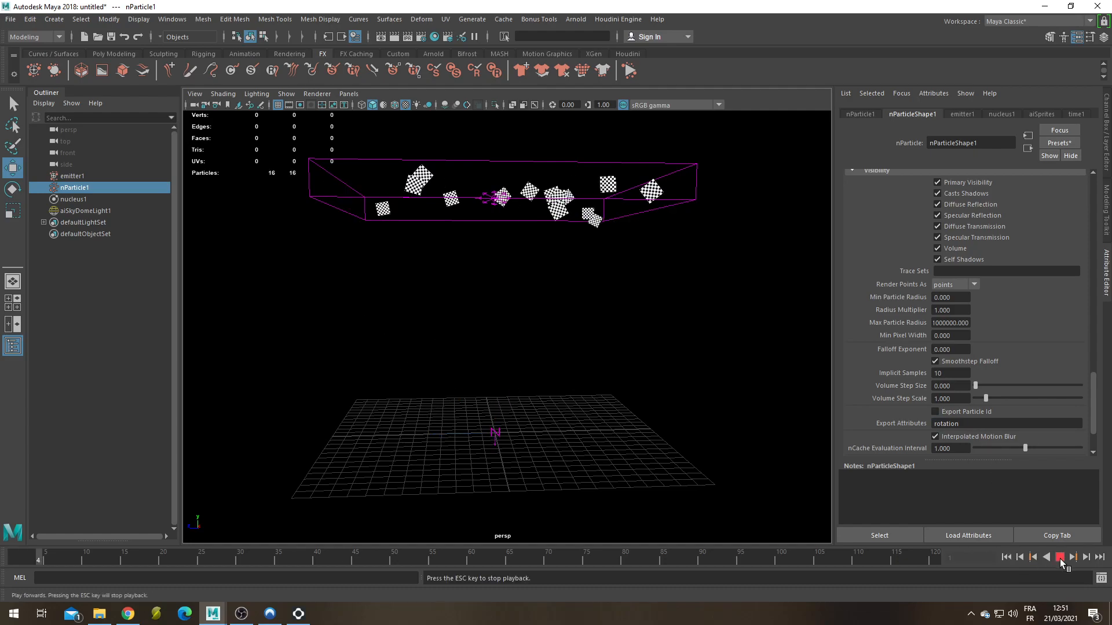
click(1060, 559)
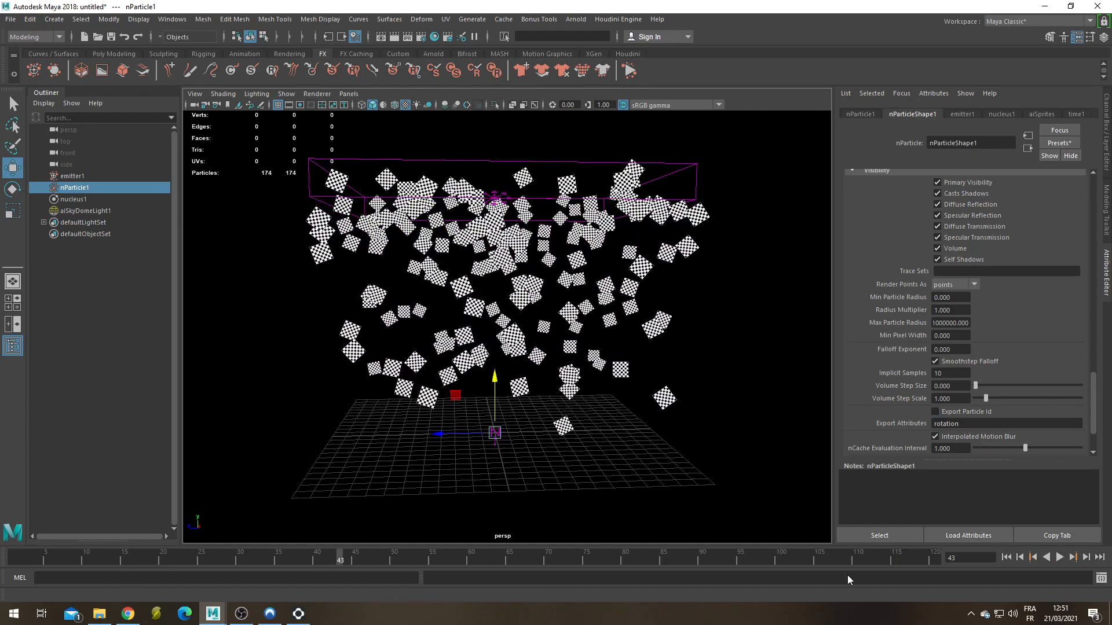
click(576, 19)
click(586, 41)
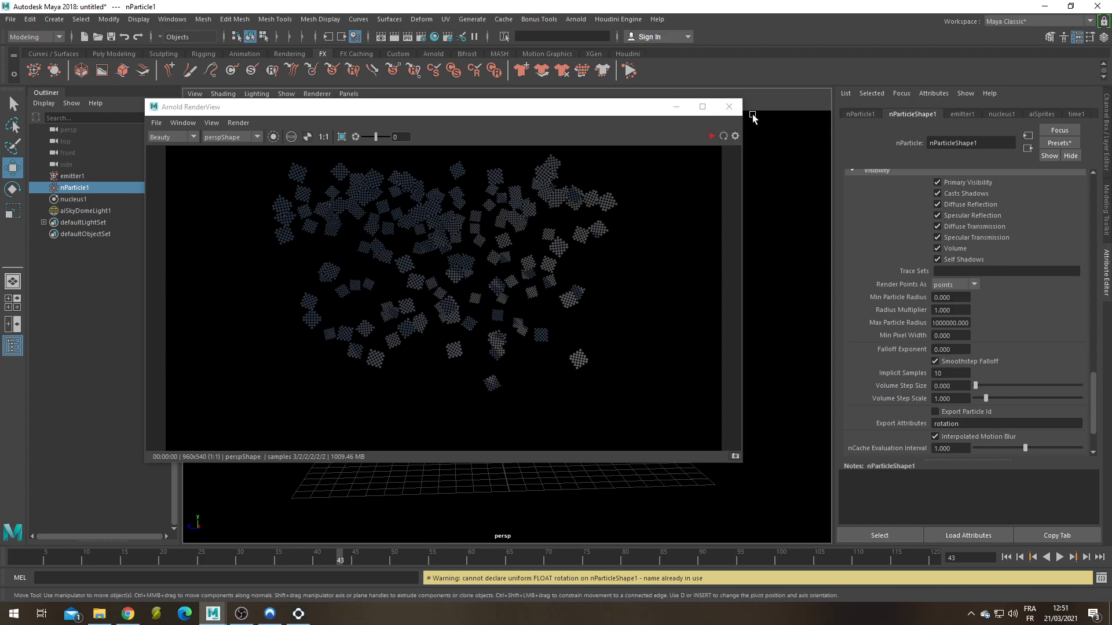
click(728, 106)
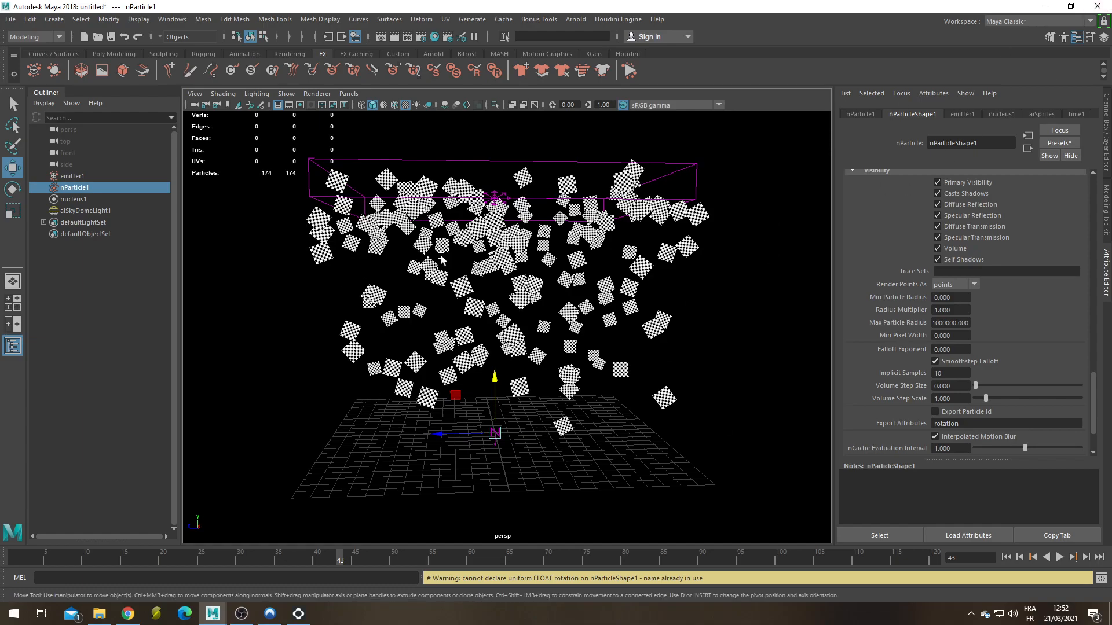
Set the Radius Scale Input of nParticleShape1's particle size to Randomized ID.
scroll(906, 373, up, 10)
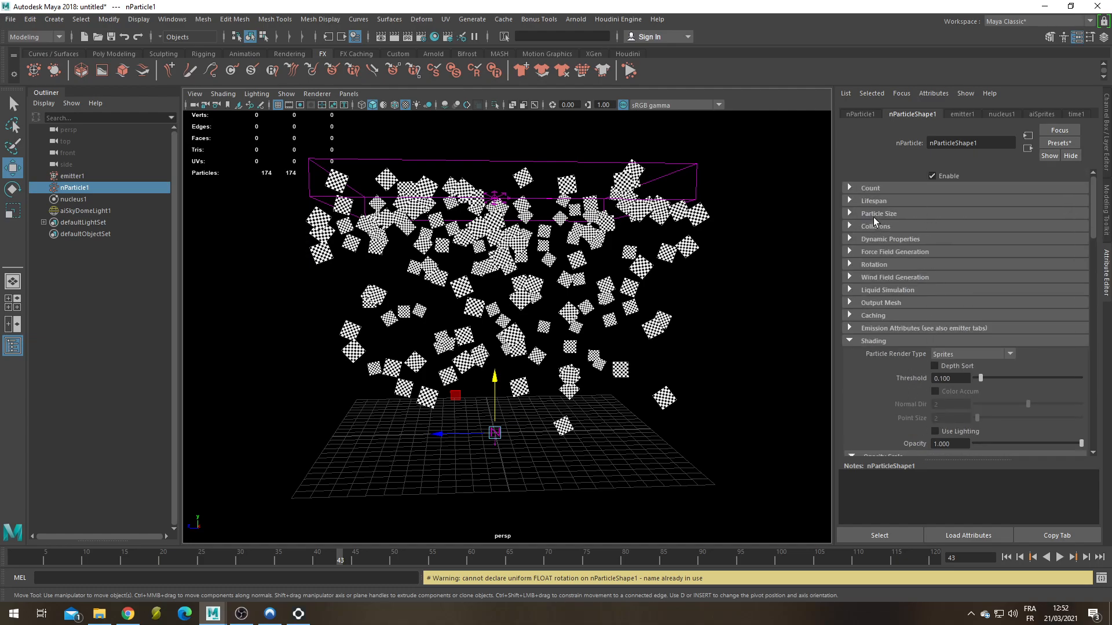
click(861, 212)
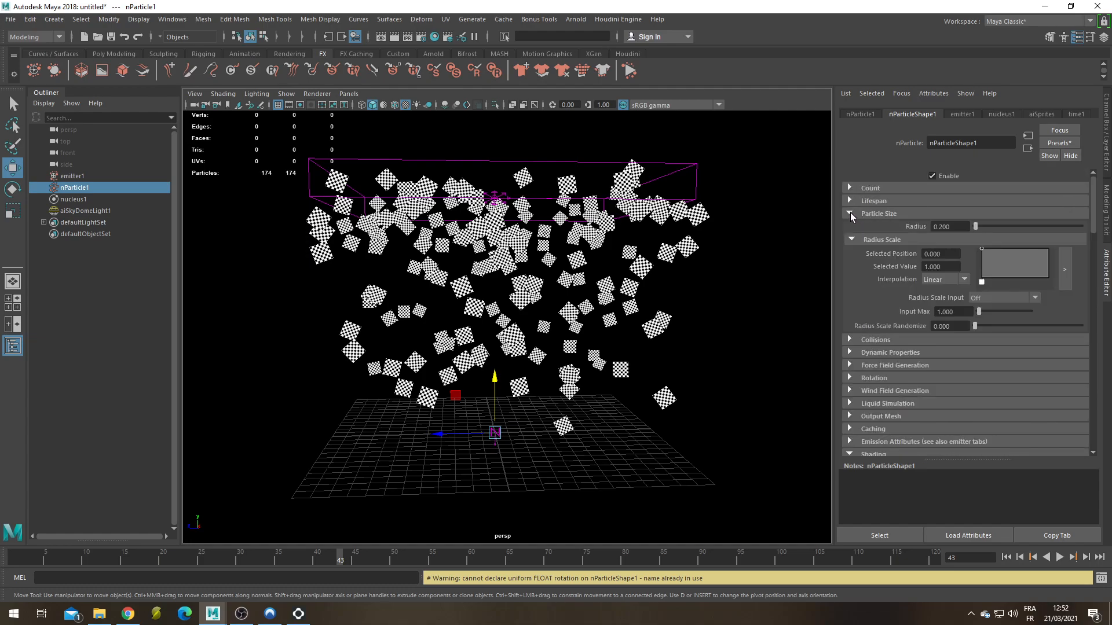
click(1016, 299)
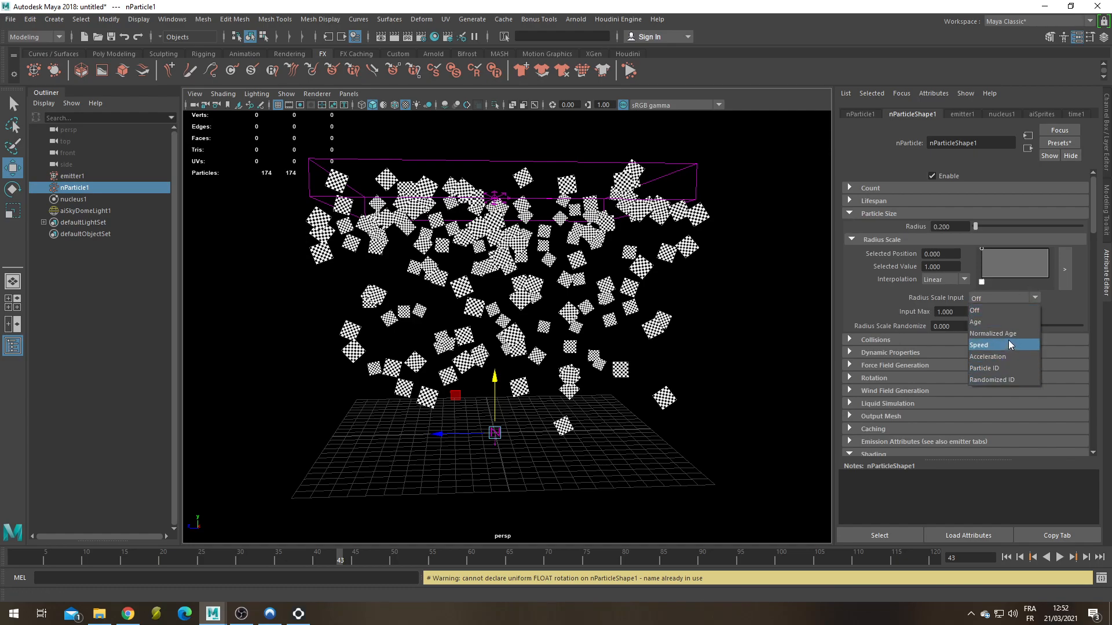
click(1006, 367)
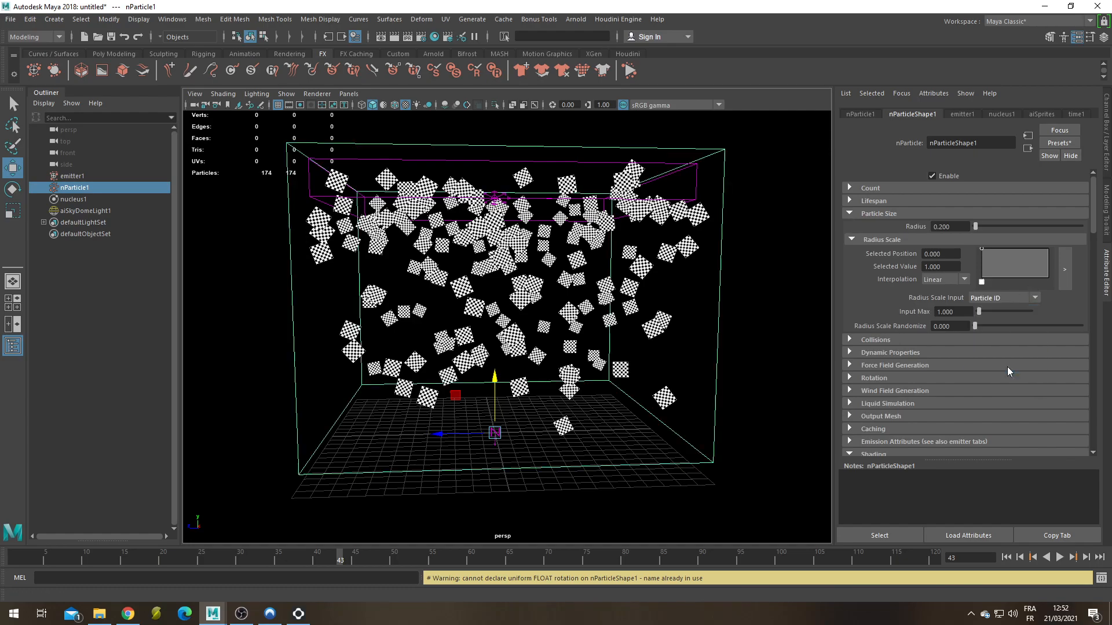
click(1005, 299)
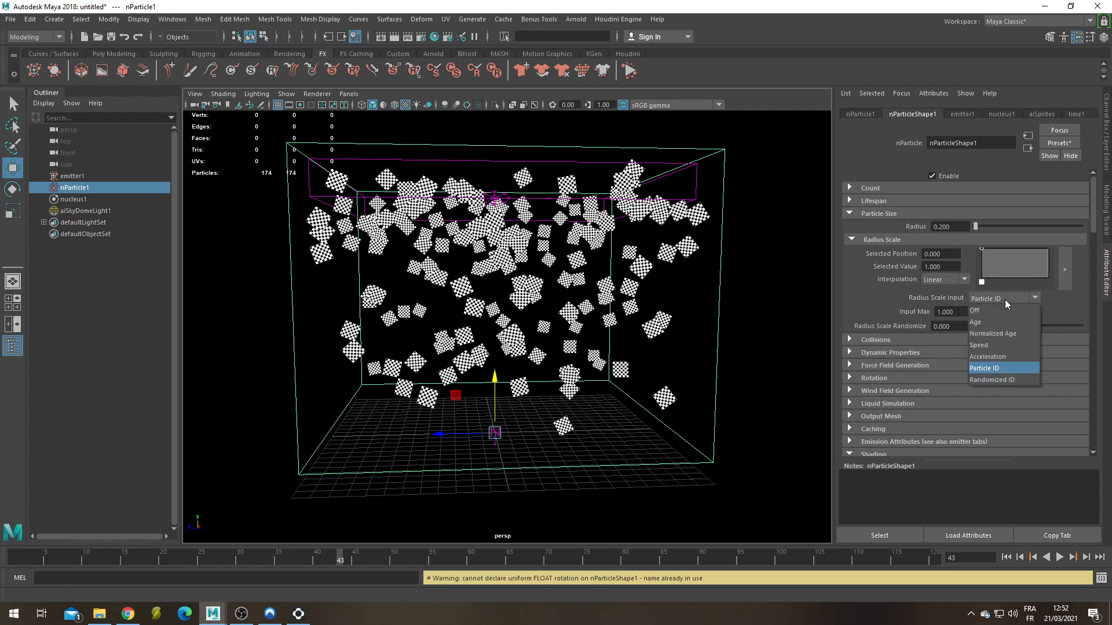
click(1000, 378)
click(1000, 379)
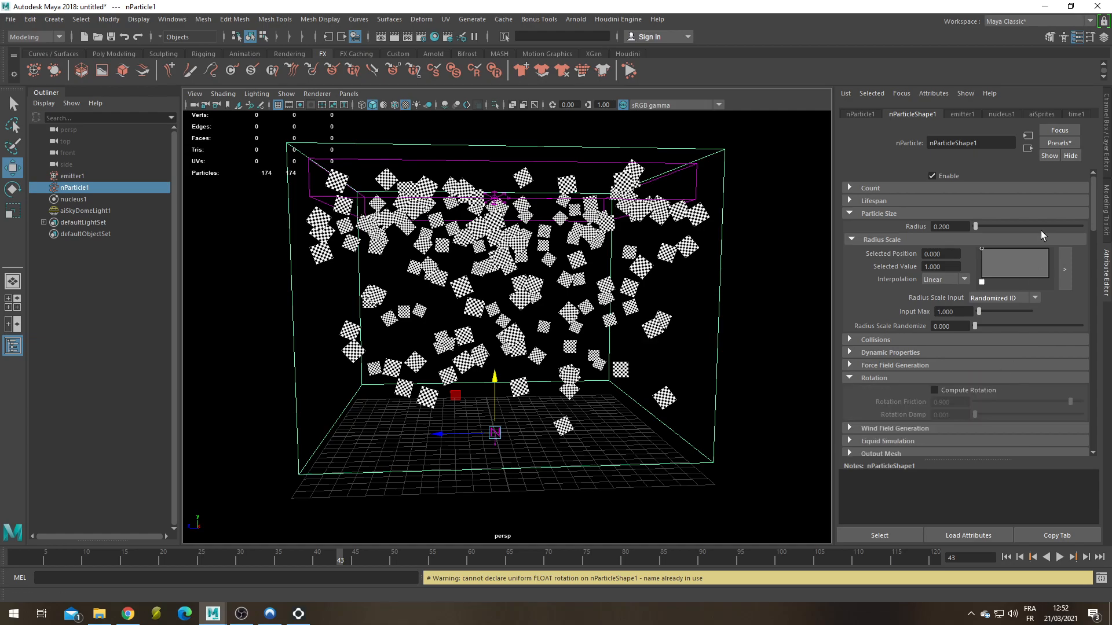
Shape the Radius Scale ramp downward with points at about position 0.783, value 0.540 and position 1.000, value 0.240.
click(1033, 263)
click(1065, 269)
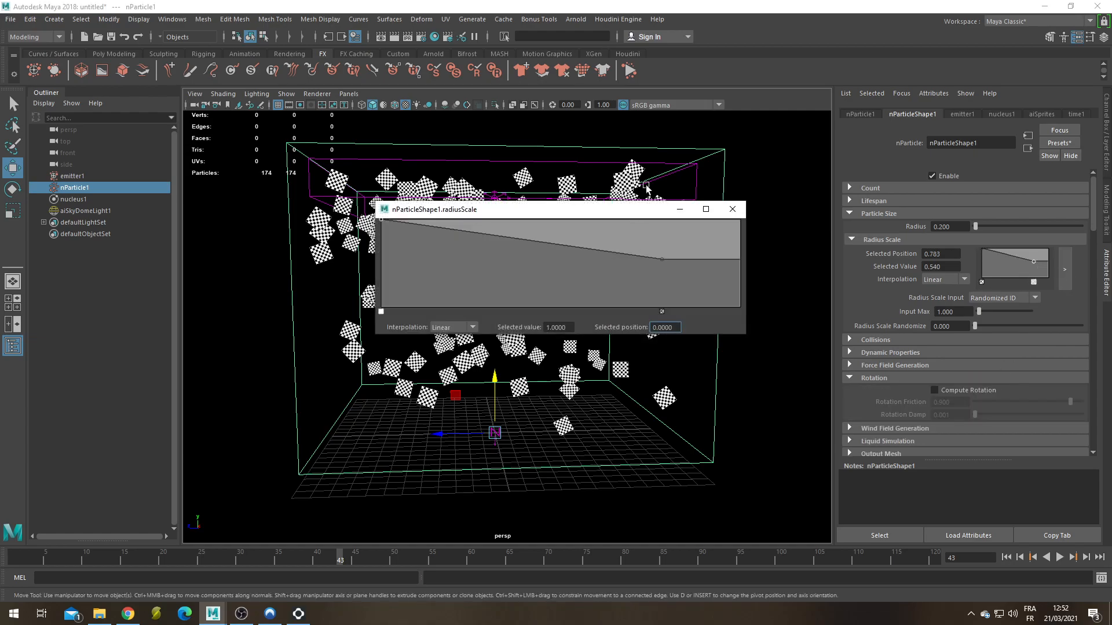
click(732, 209)
click(1047, 268)
drag(1047, 269, 1049, 271)
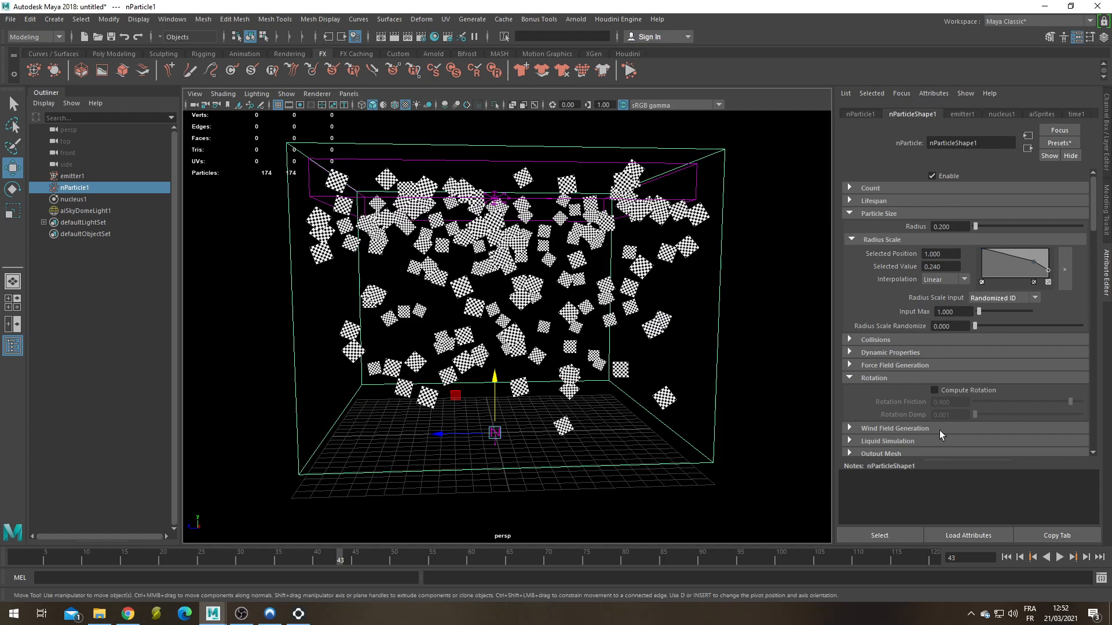
Replay the simulation from the first frame with the randomized radius scale, stopping around frame 60.
click(1008, 557)
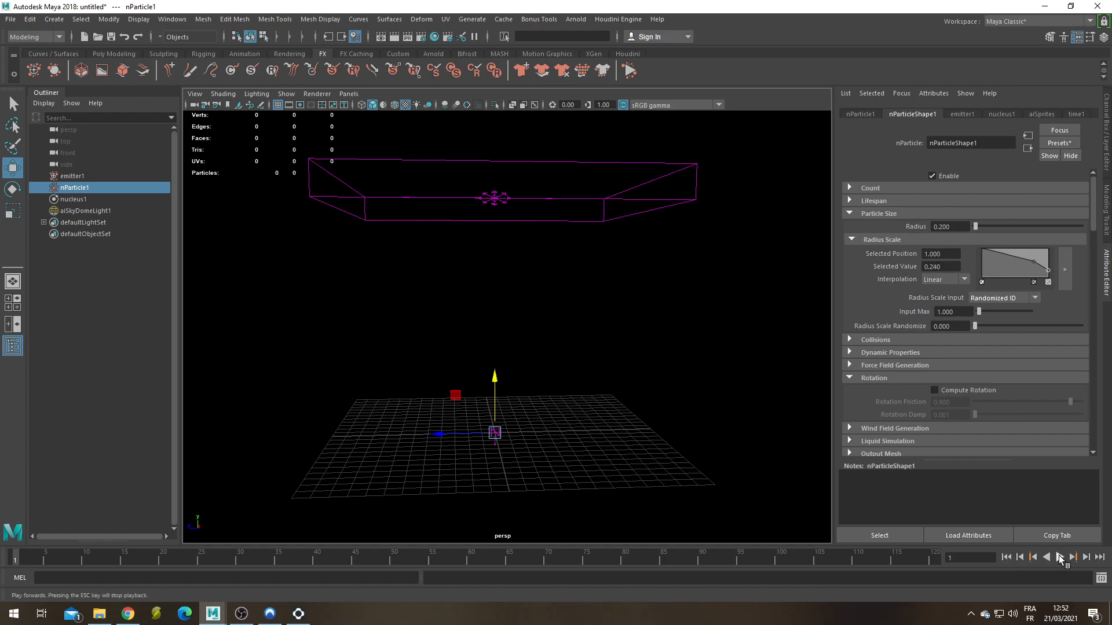
click(1059, 557)
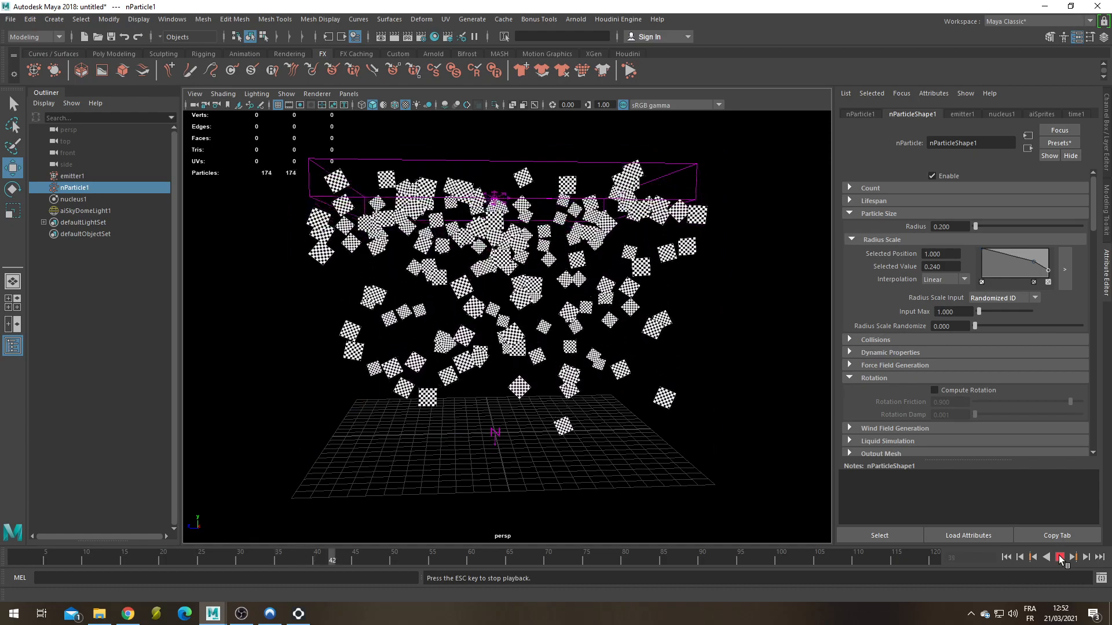
click(1060, 557)
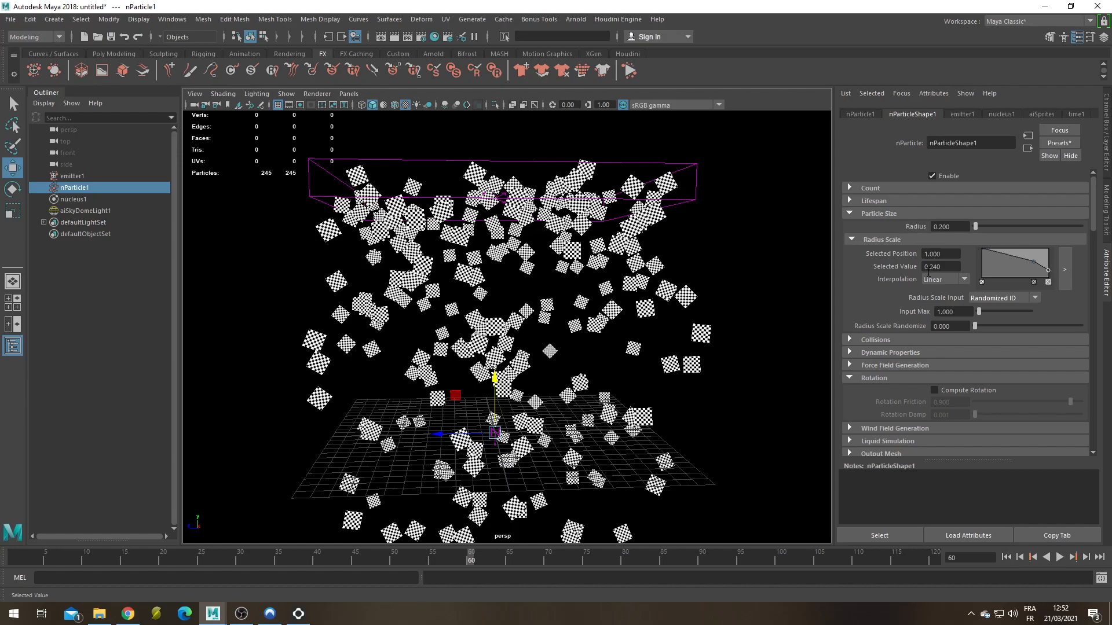
Add the per-particle attributes spriteScaleXPP and spriteScaleYPP to nParticleShape1.
scroll(927, 273, down, 15)
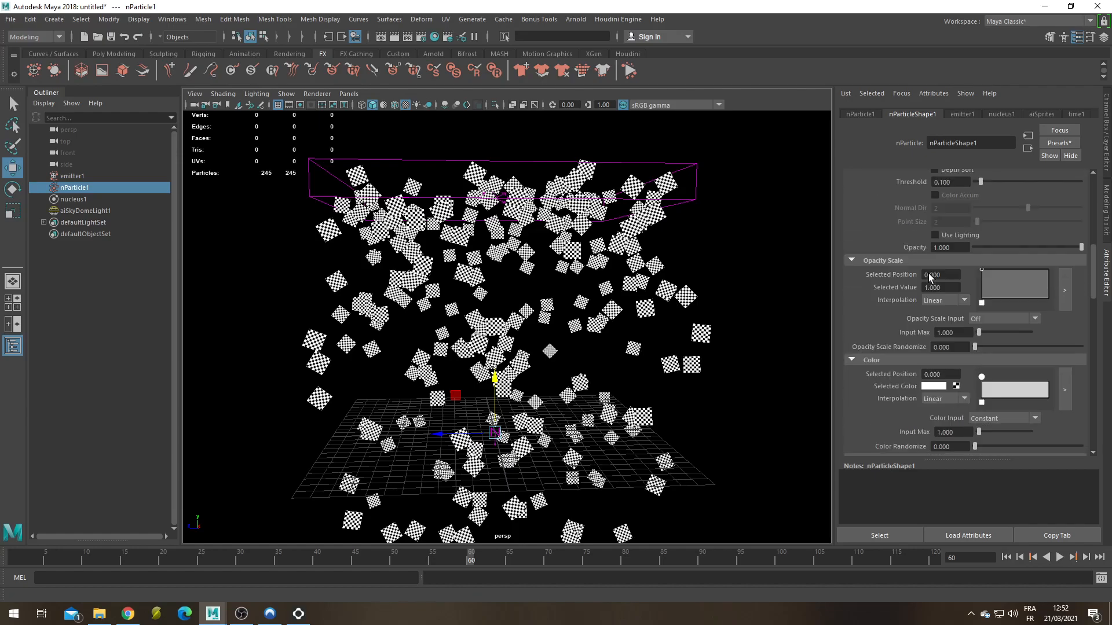
scroll(929, 273, down, 5)
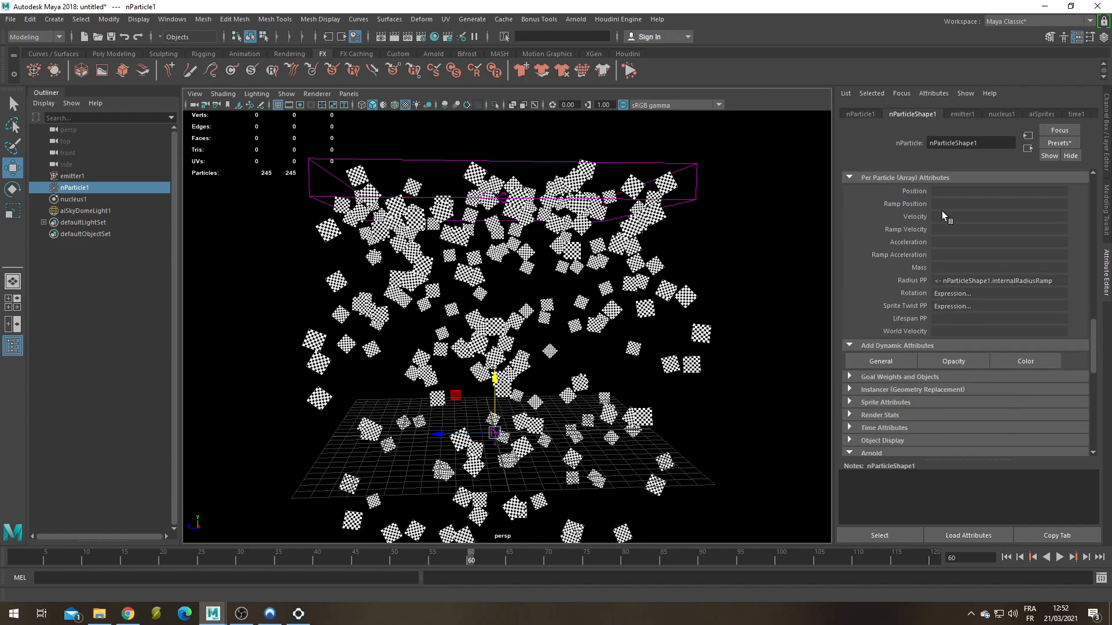
click(894, 356)
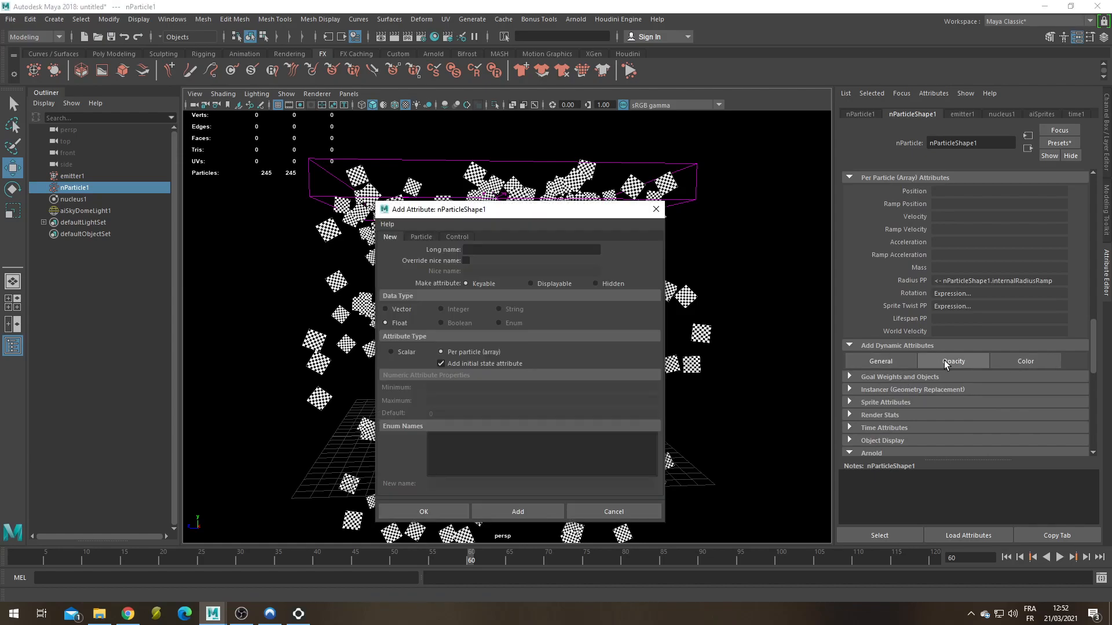
click(421, 237)
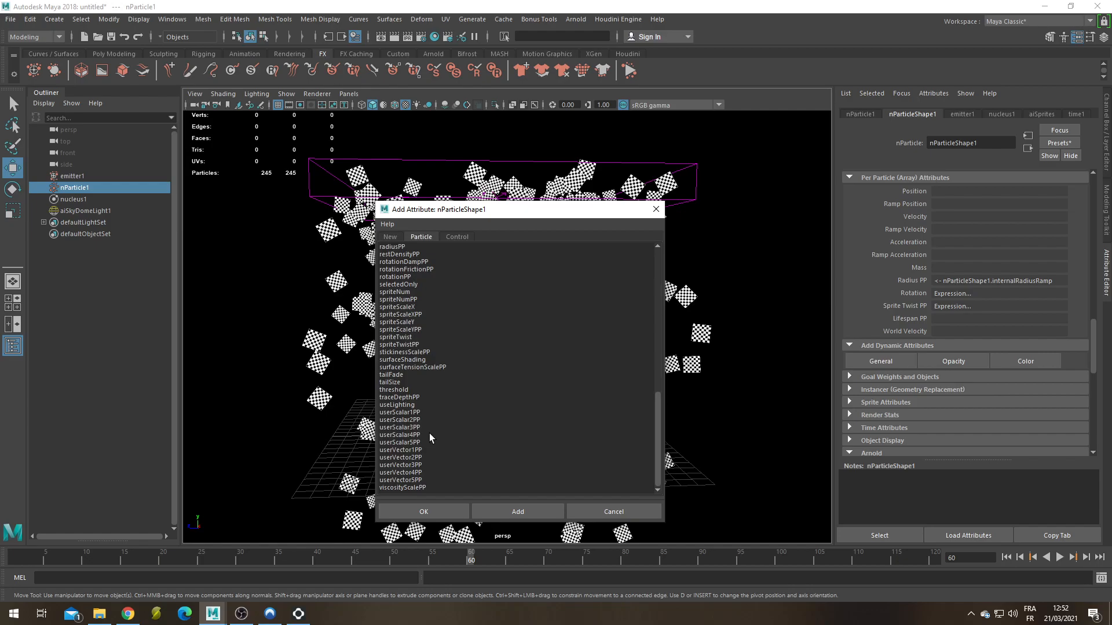
scroll(429, 433, up, 1)
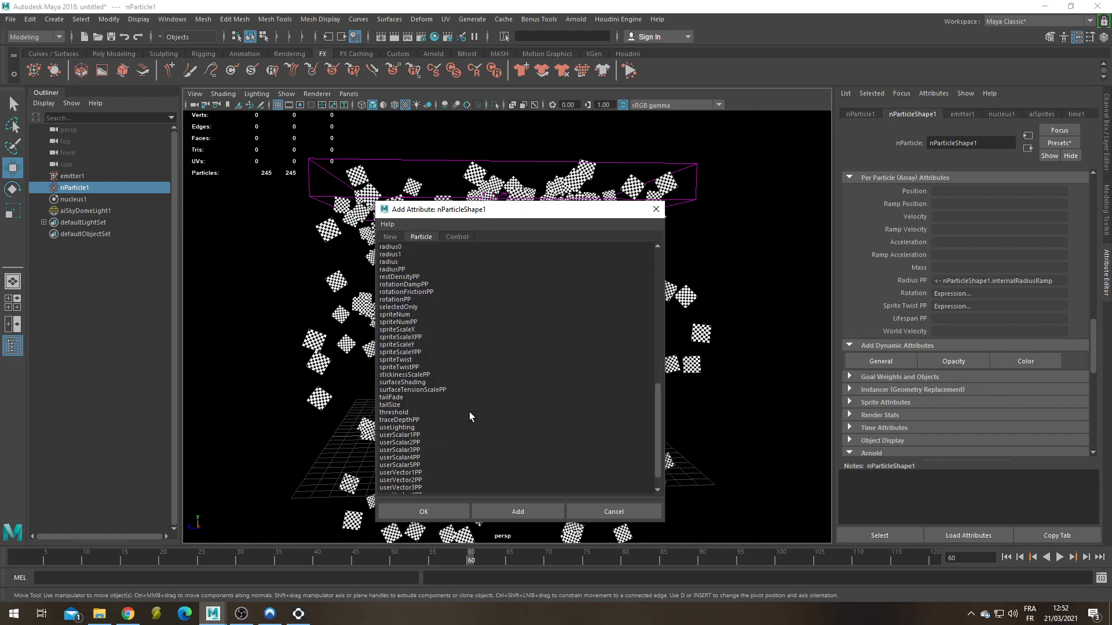
click(409, 338)
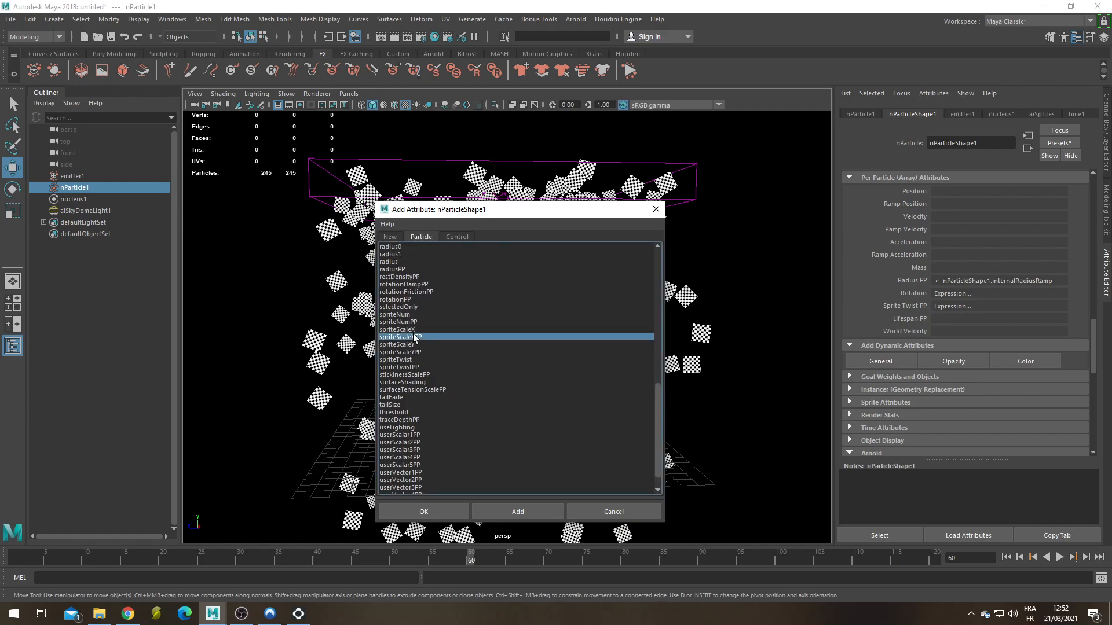
click(423, 512)
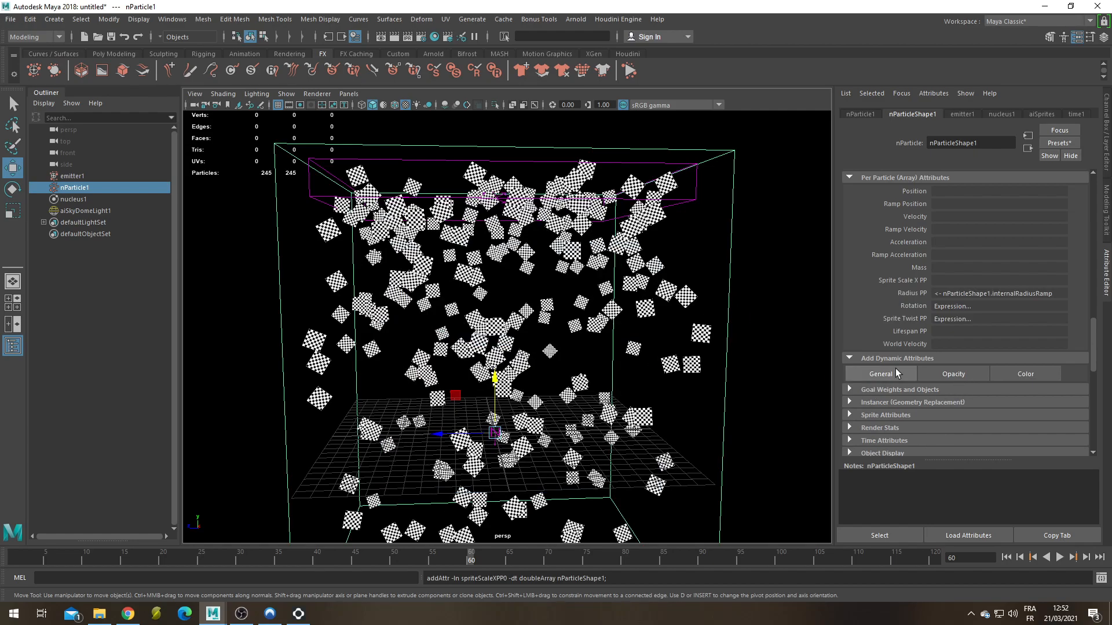
click(881, 374)
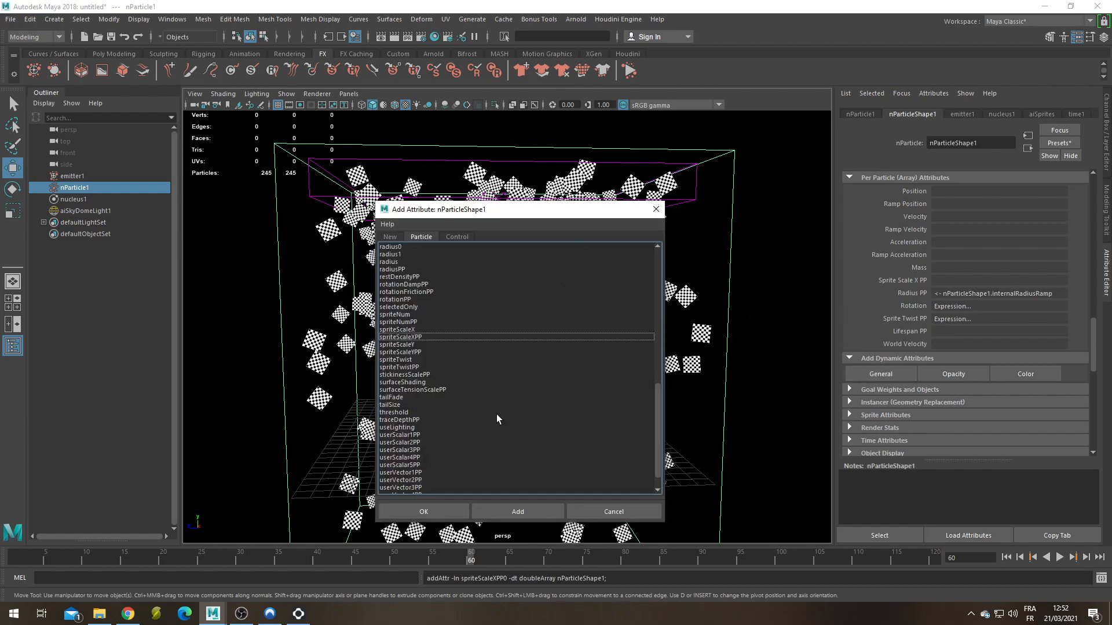
click(426, 352)
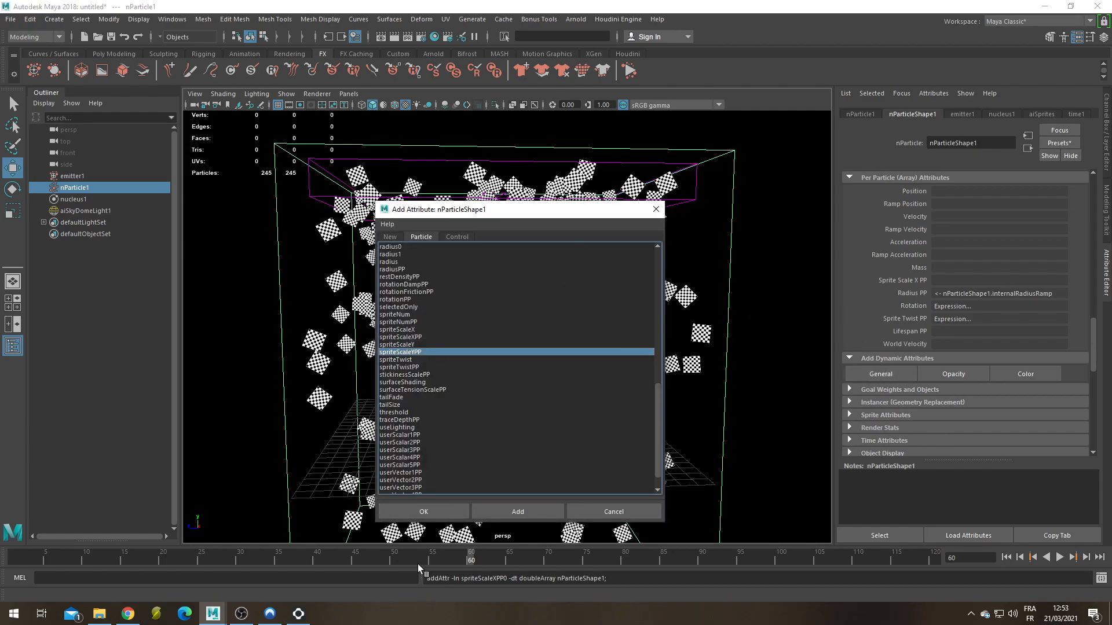
click(435, 512)
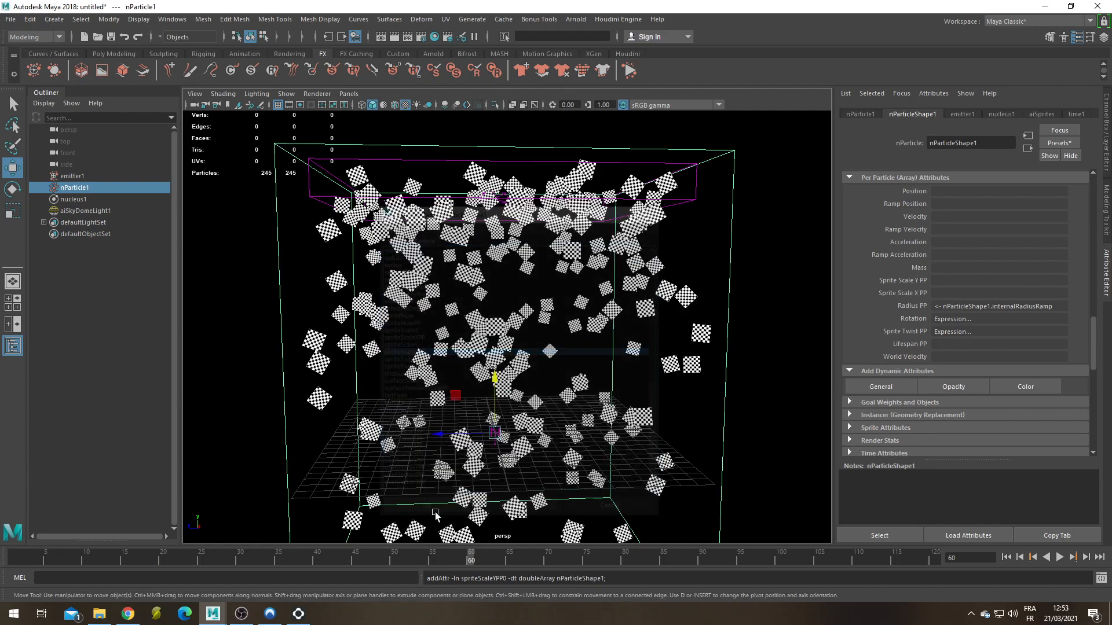
Add the line nParticleShape1.spriteScaleYPP = nParticleShape1.spriteScaleXPP = rand(0.1,1); to the particle creation expression and apply the edit.
right_click(984, 278)
click(990, 283)
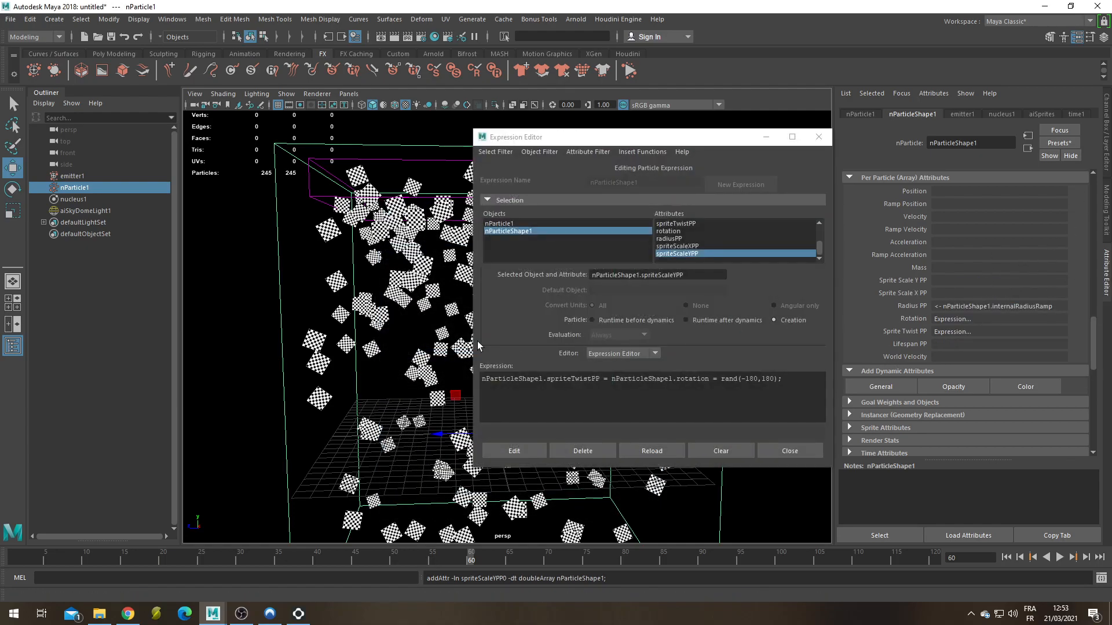
drag(684, 275, 586, 278)
key(ctrl+c)
click(801, 384)
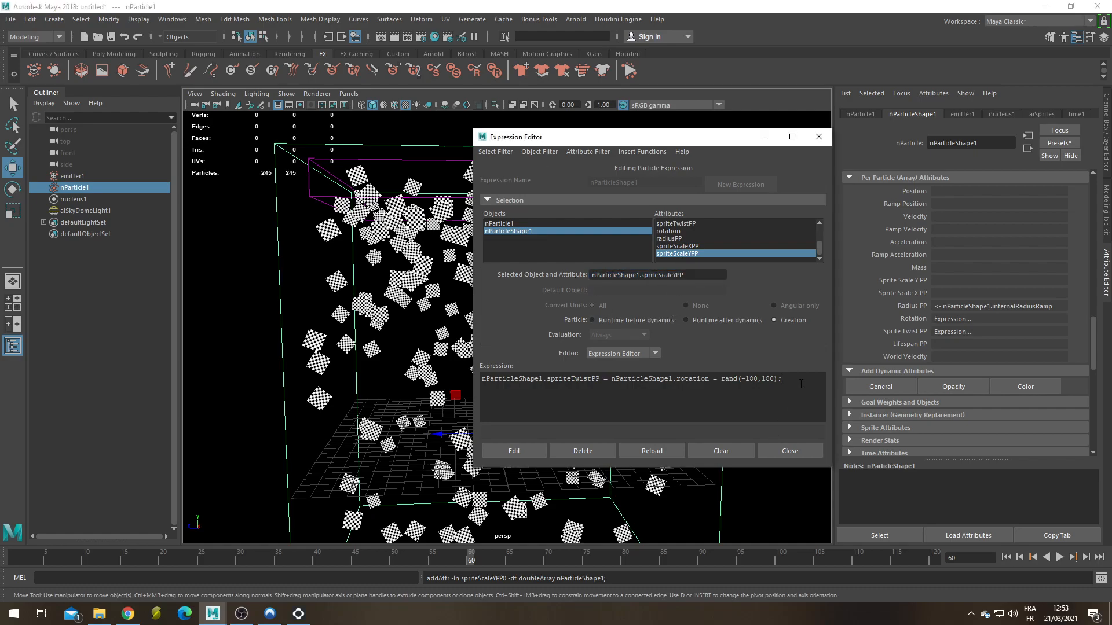
key(ctrl+v)
key(ctrl+v)
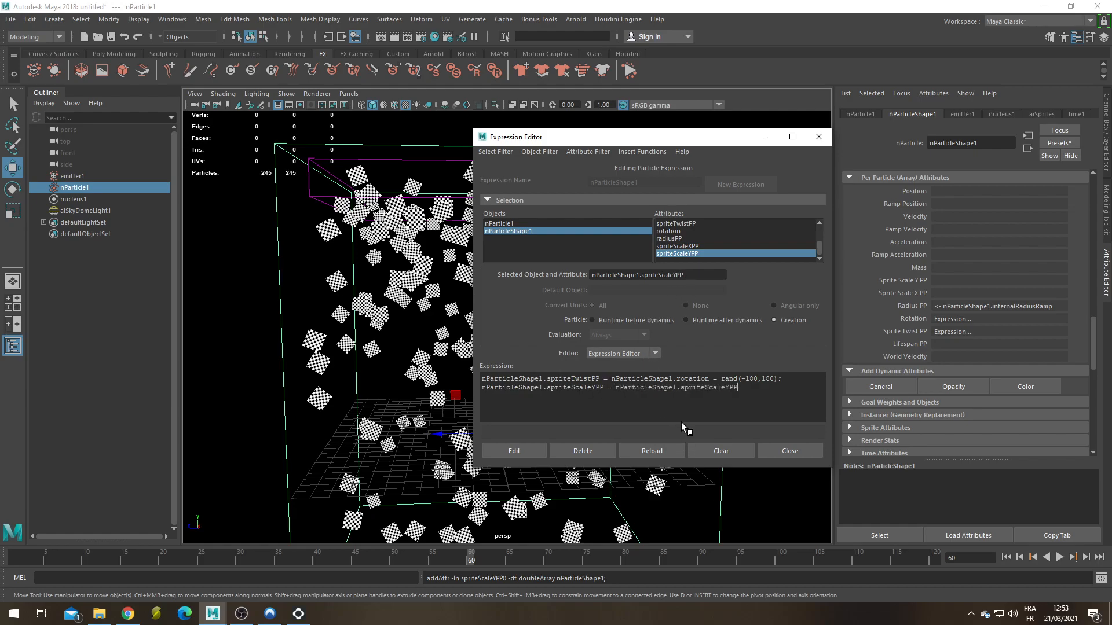
triple_click(728, 389)
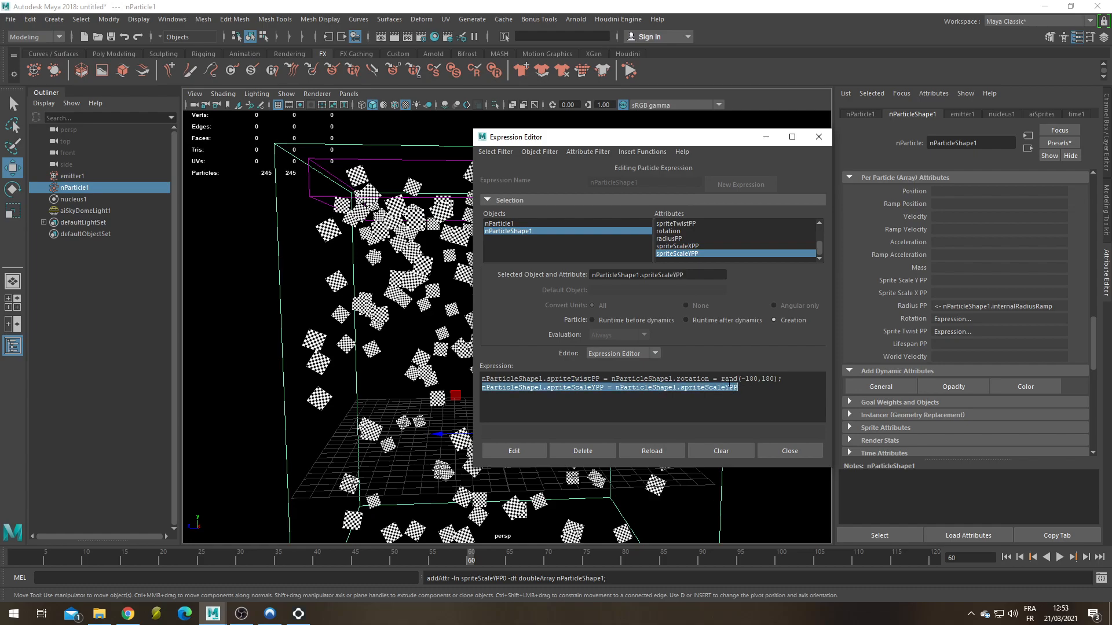
click(729, 386)
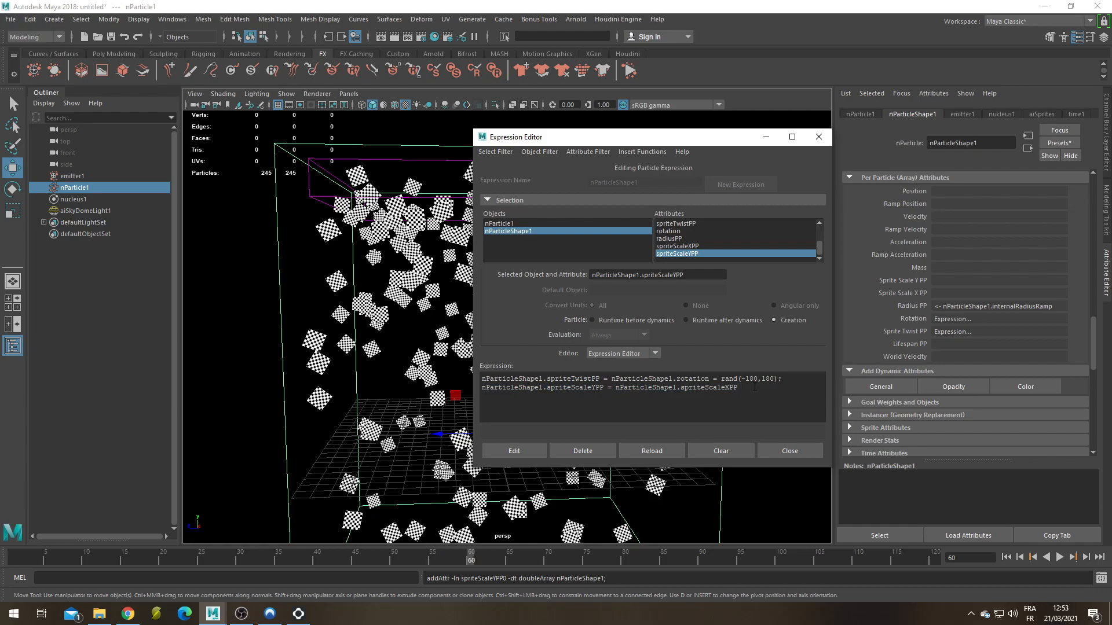
text(and(0.1,1);)
click(513, 453)
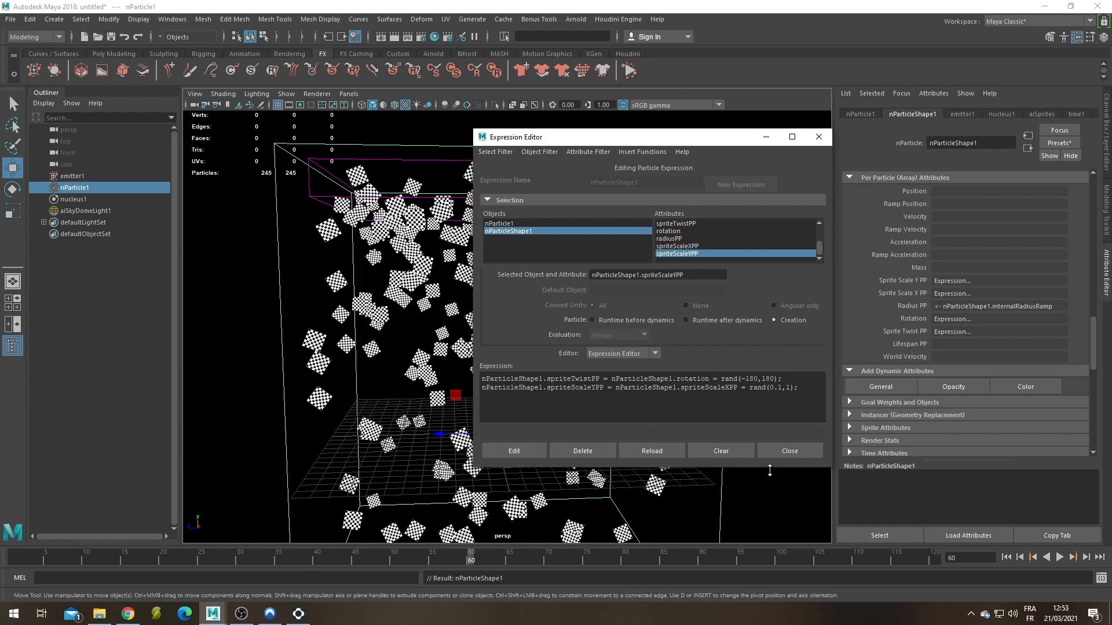
Replay the simulation from the first frame, stopping around frame 38, and close the Expression Editor.
click(1005, 557)
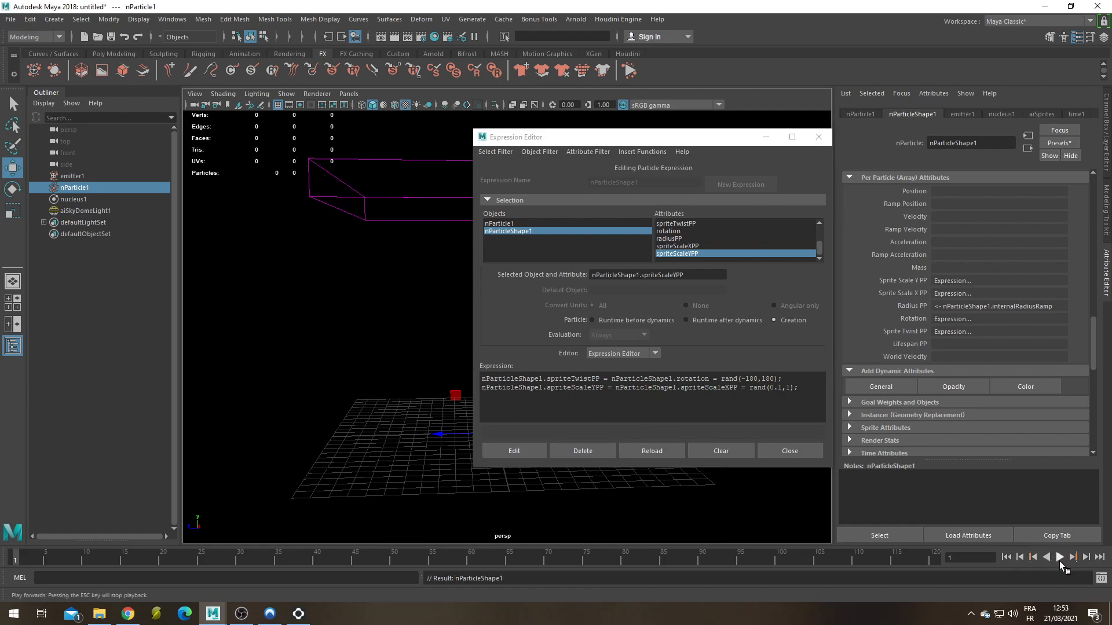
click(1058, 559)
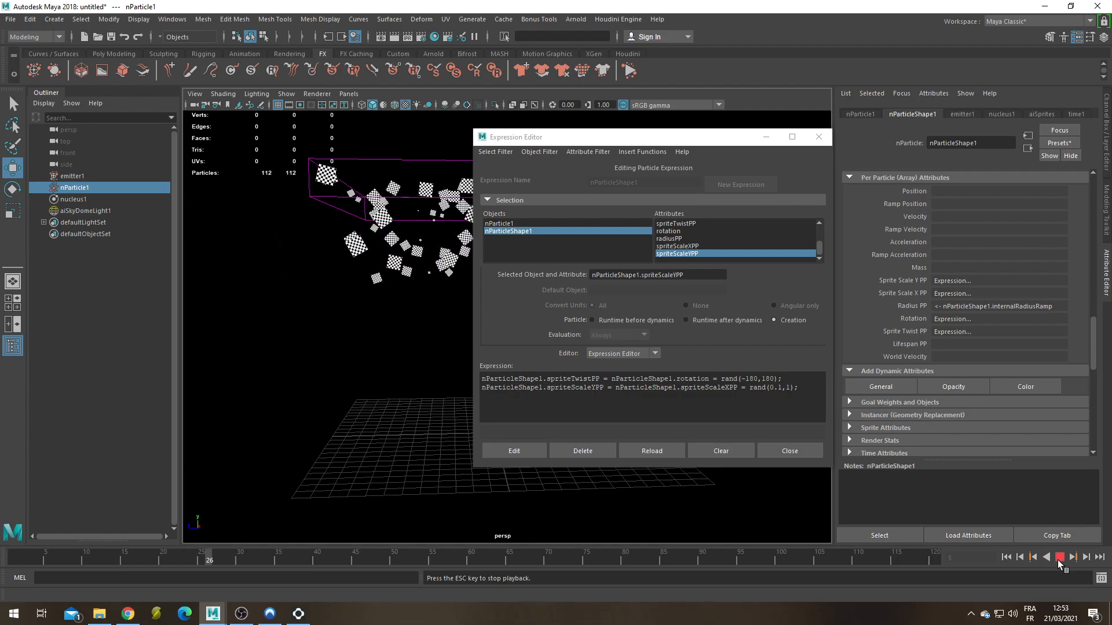
click(1059, 561)
drag(638, 138, 528, 171)
scroll(926, 300, up, 10)
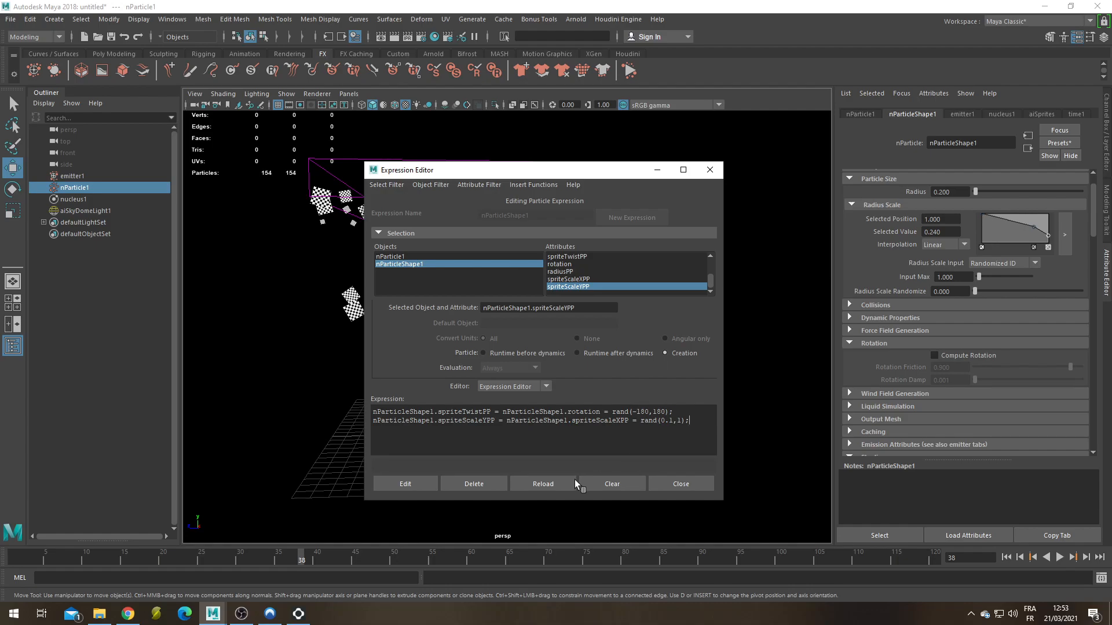
scroll(890, 255, up, 2)
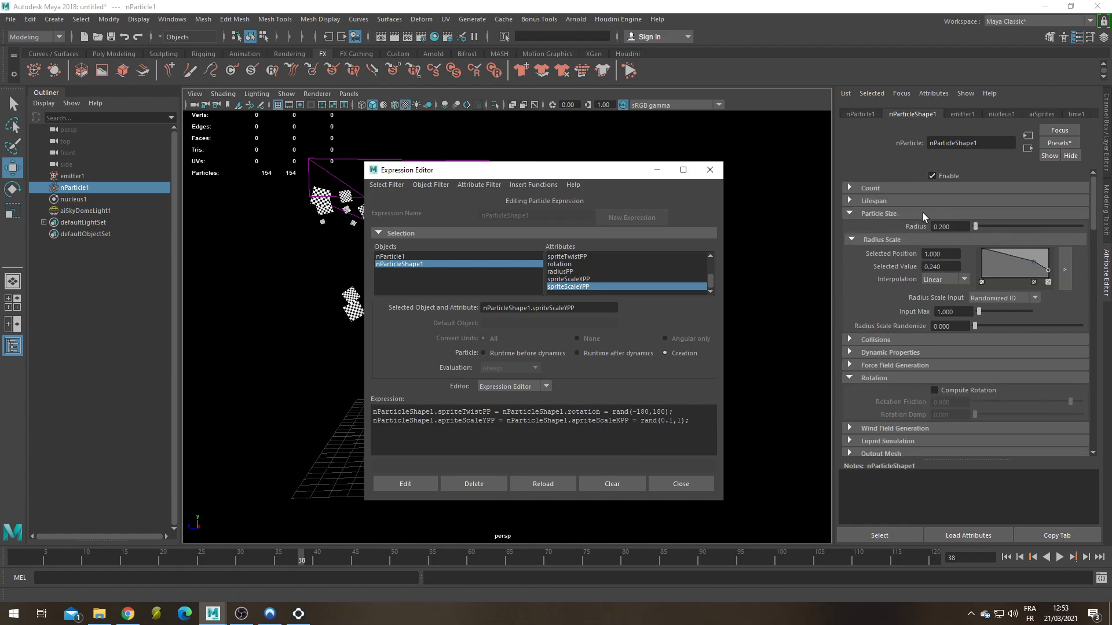
click(709, 170)
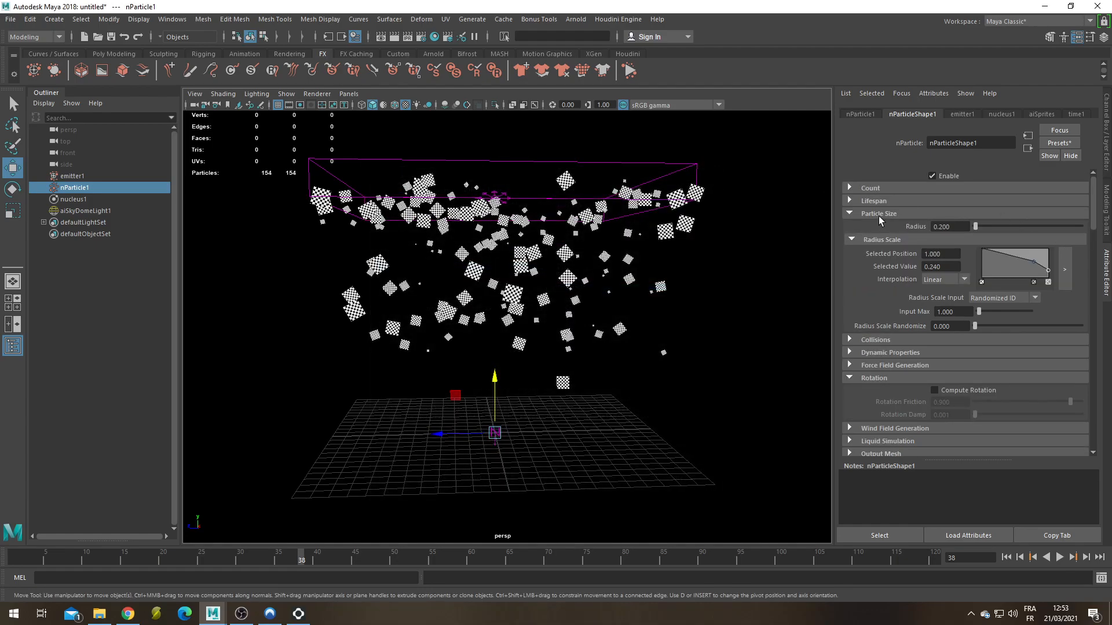
Try a particle radius of about 7.143 and replay the simulation from the first frame.
click(1012, 226)
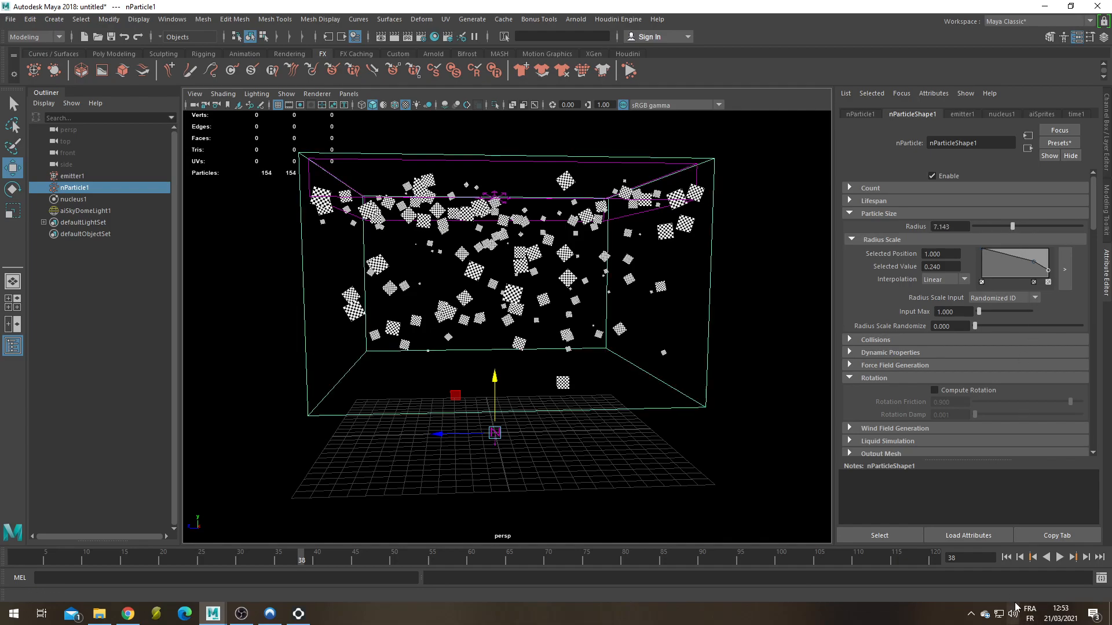
click(1006, 557)
click(1059, 557)
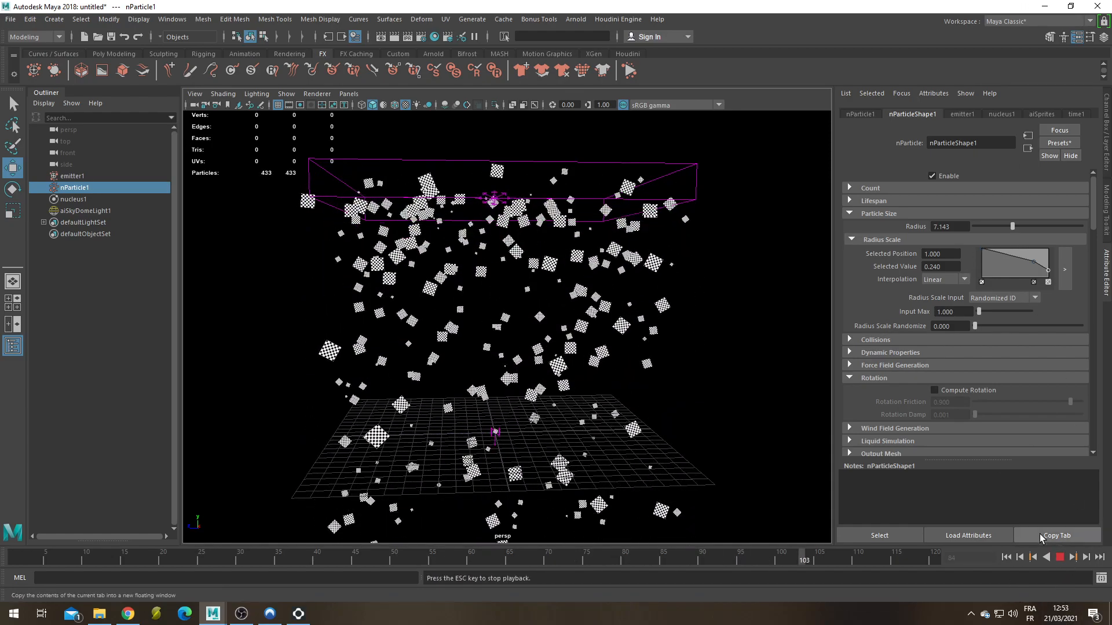
key(Escape)
Restore the particle radius of nParticleShape1 to 0.2.
drag(952, 227, 916, 228)
text(.2)
key(Return)
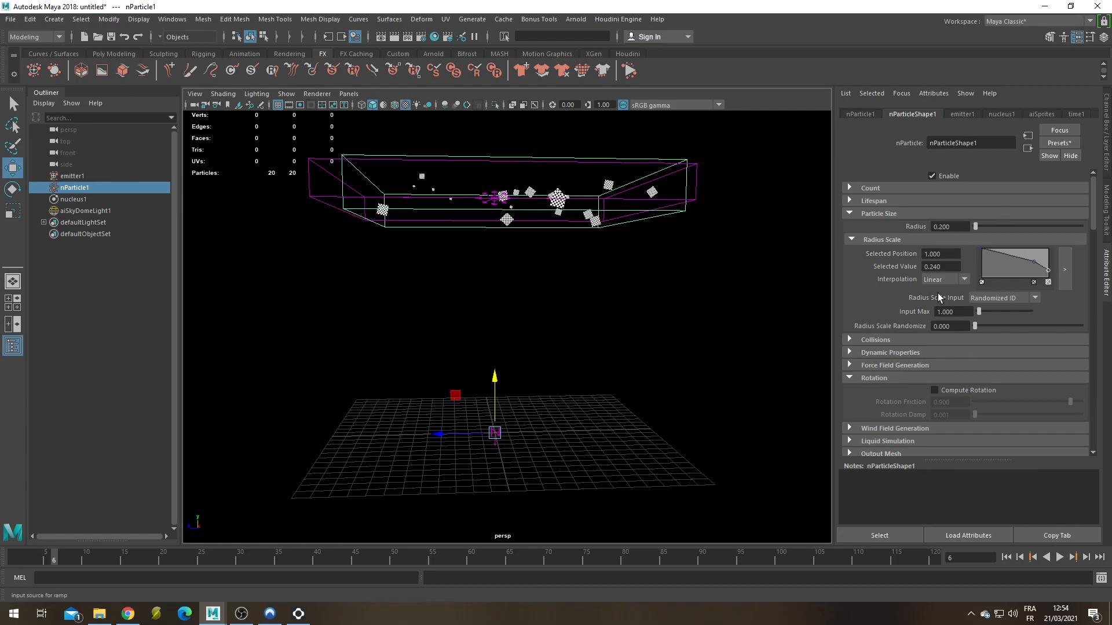
Switch the Radius Scale Input of nParticleShape1 to Off, and change it to Particle ID.
scroll(970, 368, down, 10)
scroll(969, 375, down, 5)
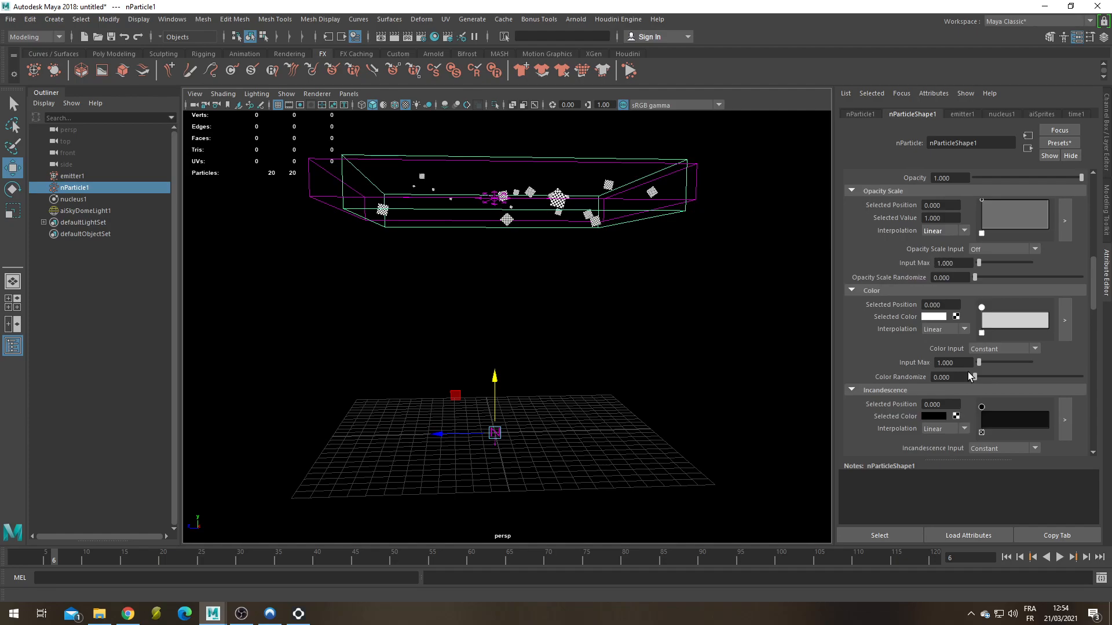
scroll(969, 375, up, 10)
scroll(969, 375, up, 5)
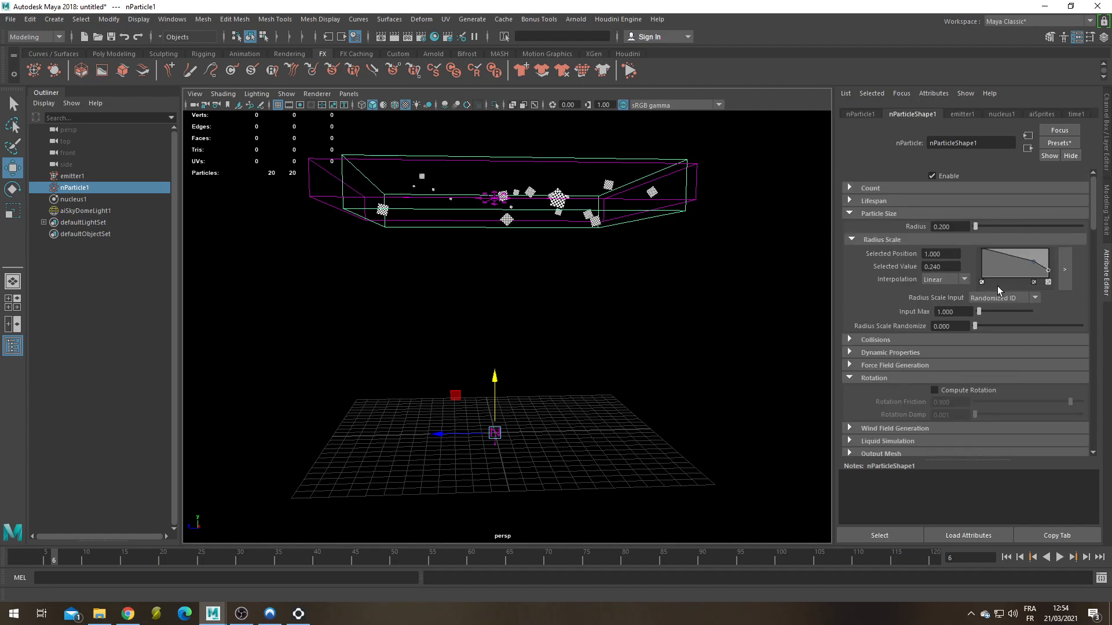
click(996, 302)
click(998, 313)
click(1012, 297)
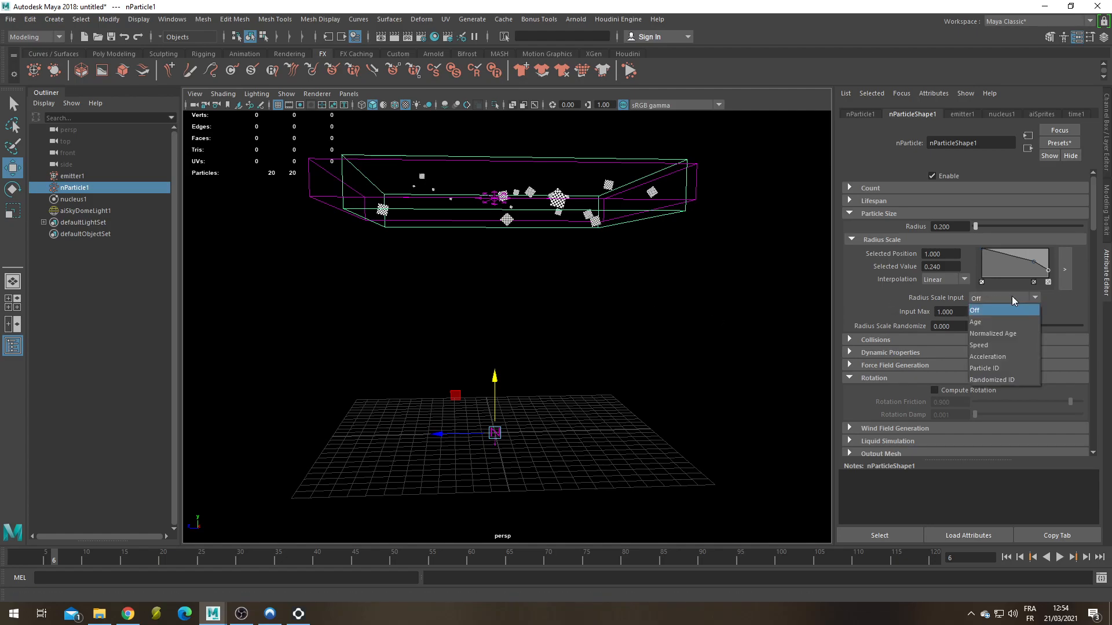
click(1001, 368)
Set the particle Lifespan Mode to Random range with a Lifespan of 3 and a Lifespan Random of 1.
click(887, 202)
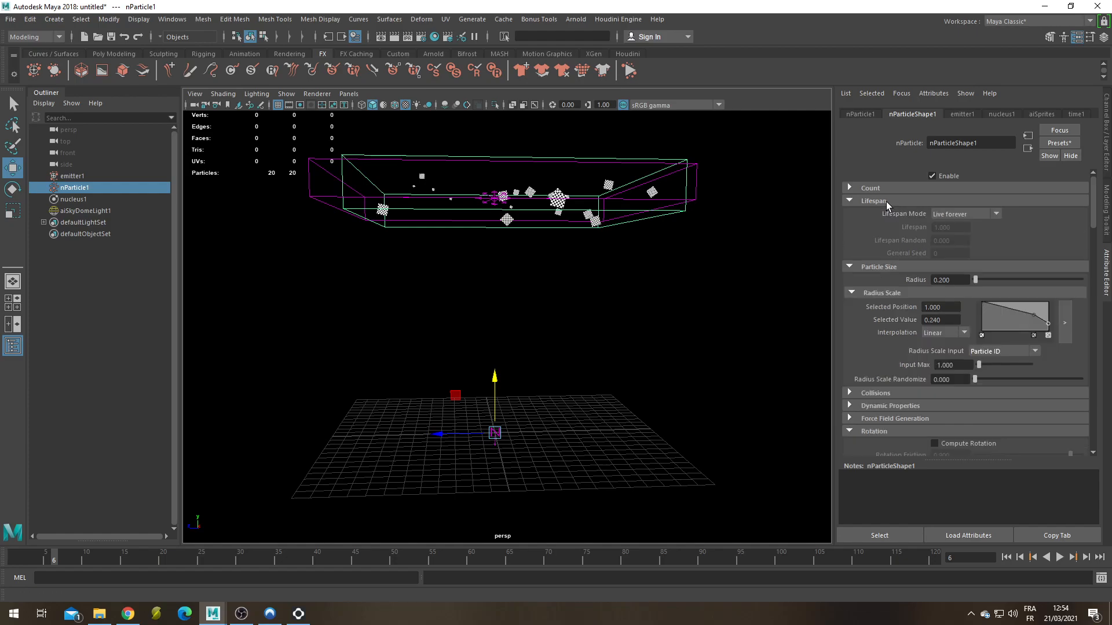
click(964, 217)
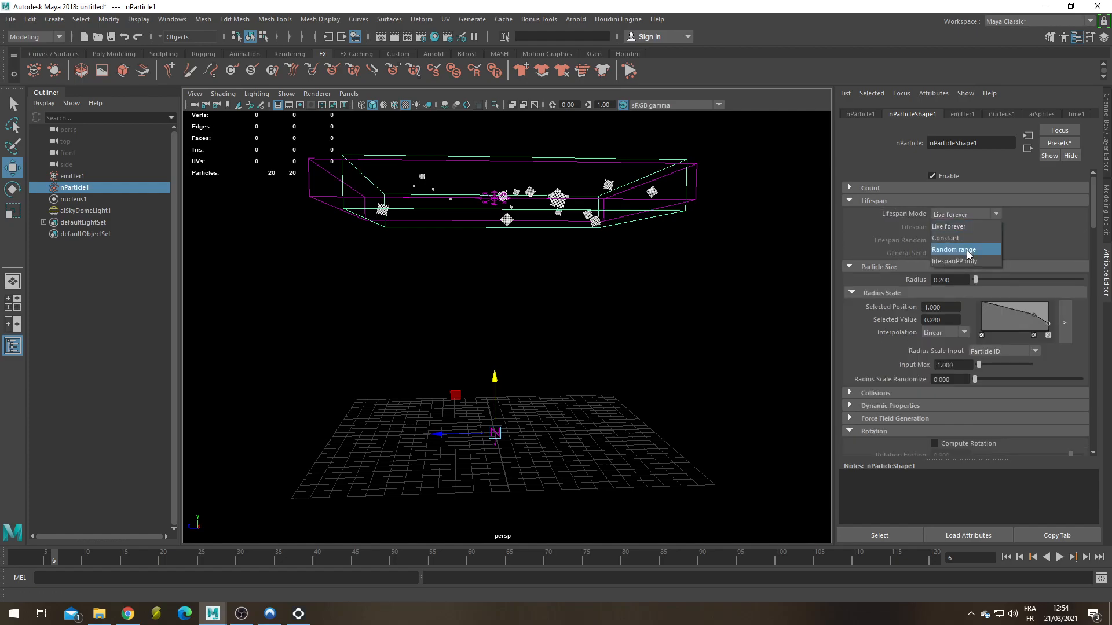
click(966, 250)
click(950, 227)
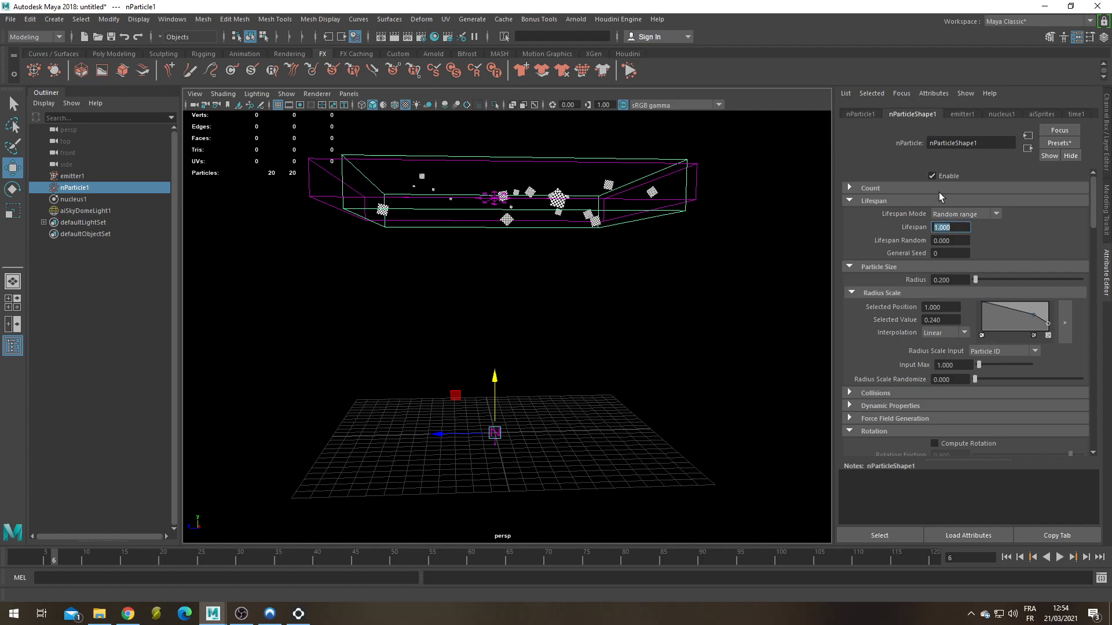
text(3)
key(Return)
click(949, 240)
text(1)
key(Return)
Set the Radius Scale Input to Normalized Age and replay the simulation from the first frame, stopping around frame 59.
click(1006, 346)
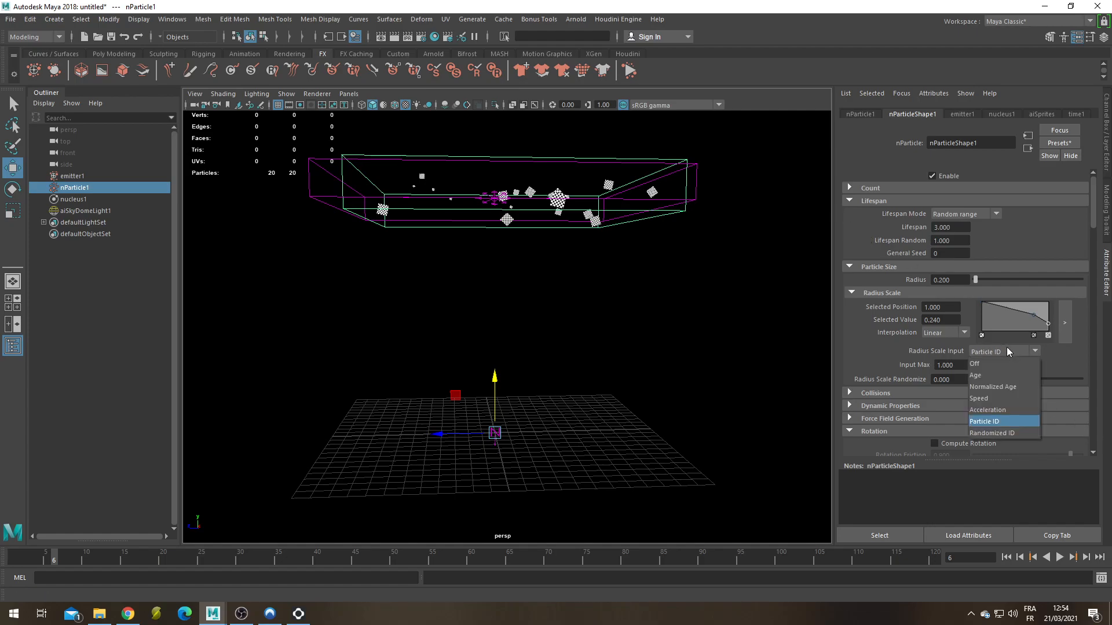
click(1005, 391)
click(1005, 557)
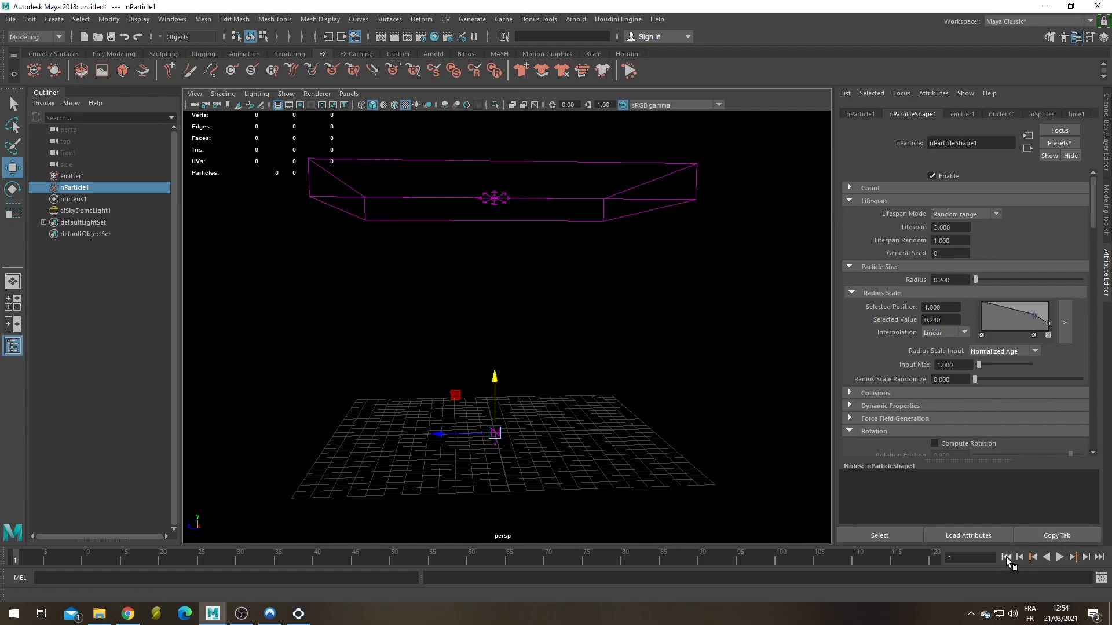
click(1058, 558)
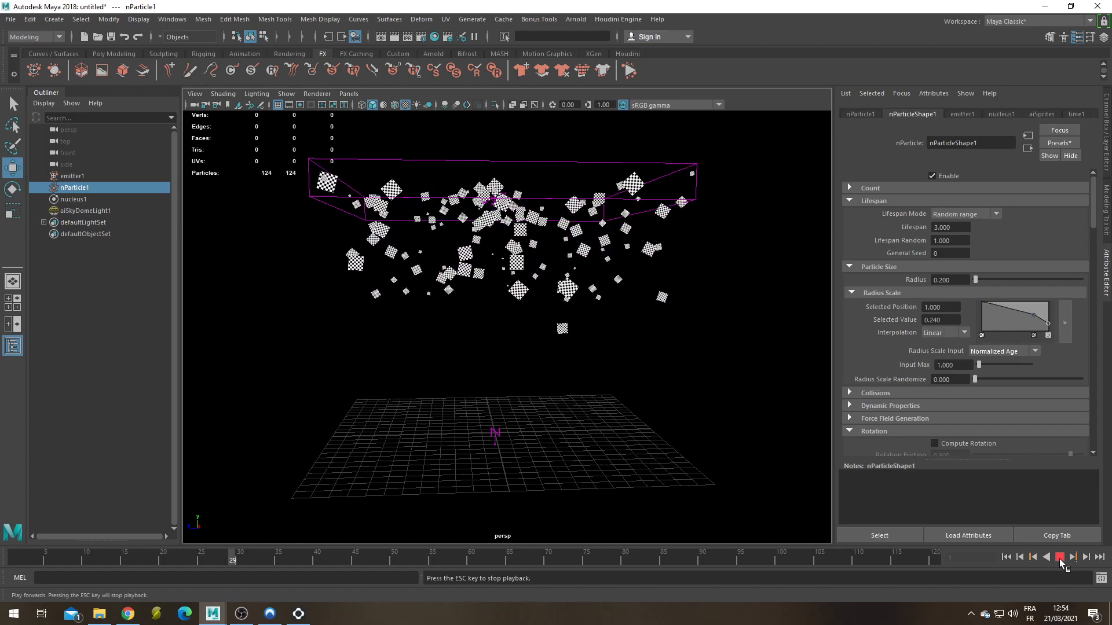
click(1059, 557)
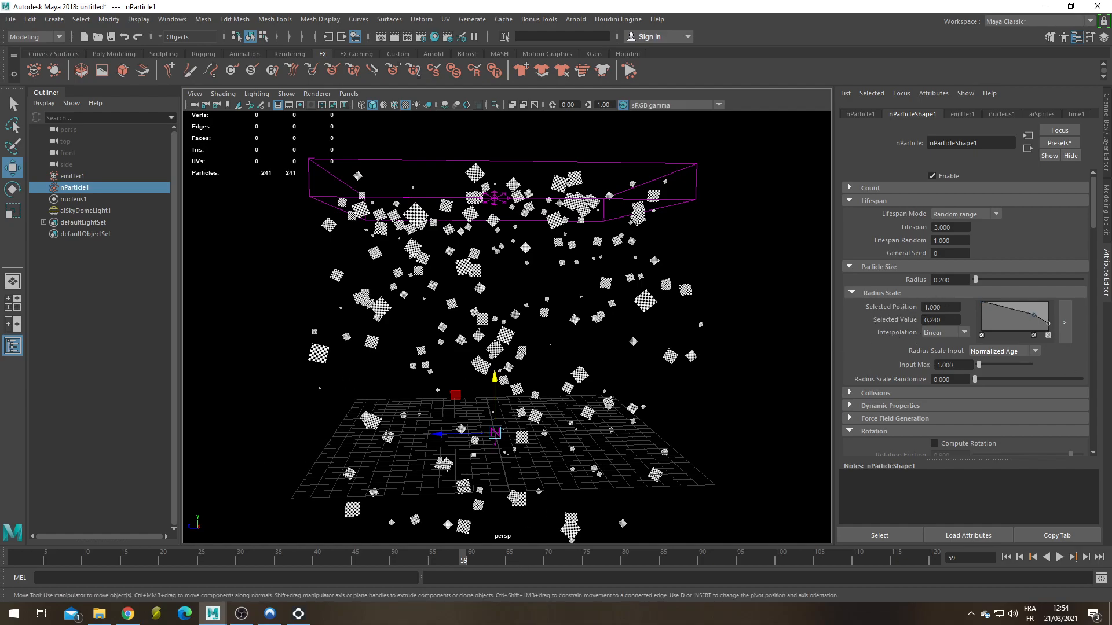
In the Sprite Scale Y PP creation expression, replace rand(0.1,1) with nParticleShape1.radiusPP as the sprite scale value and apply the edit.
scroll(906, 294, down, 2)
scroll(906, 294, down, 15)
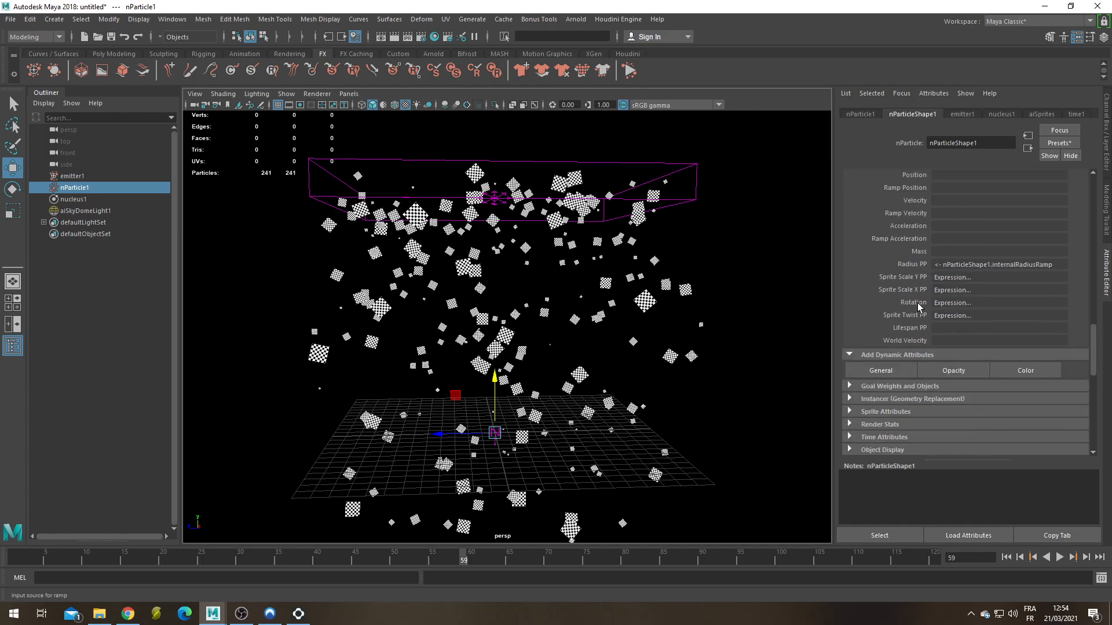
scroll(935, 307, up, 2)
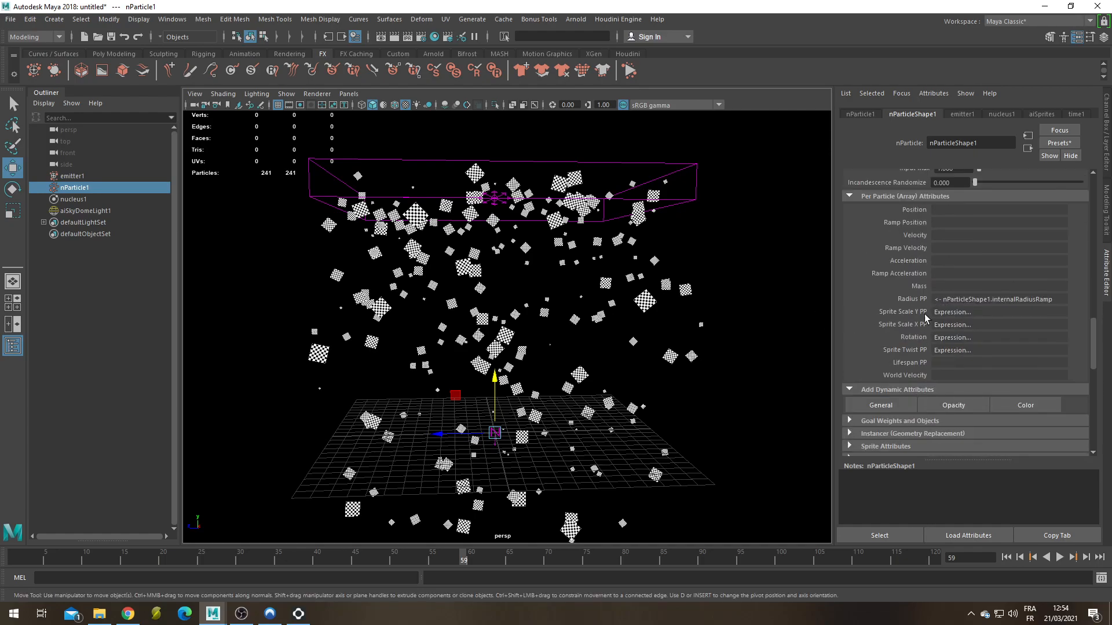
right_click(981, 312)
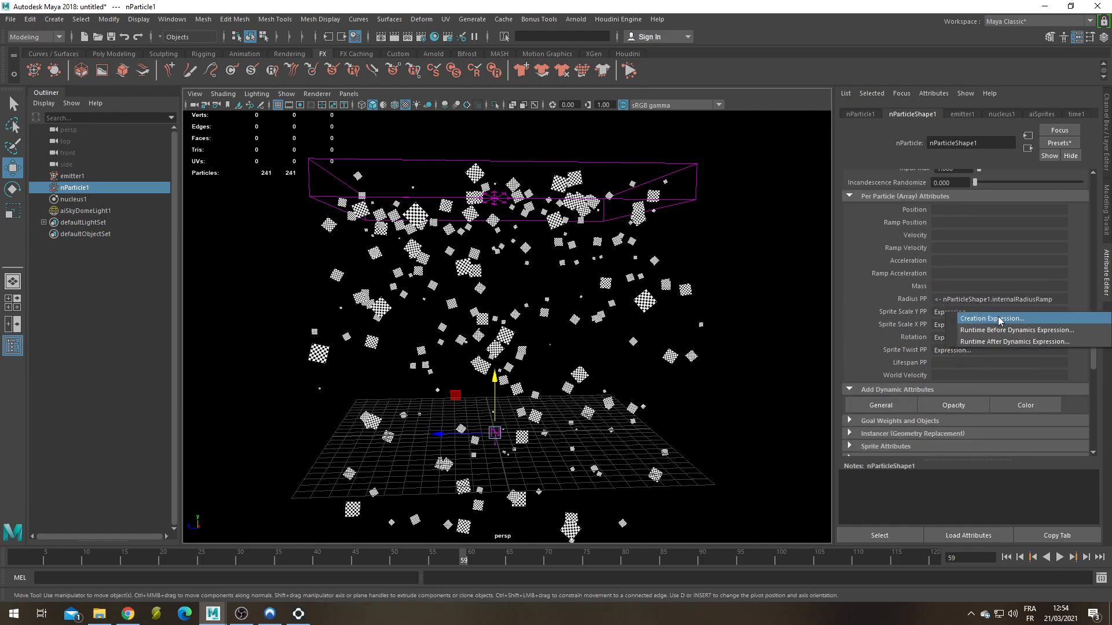
click(998, 319)
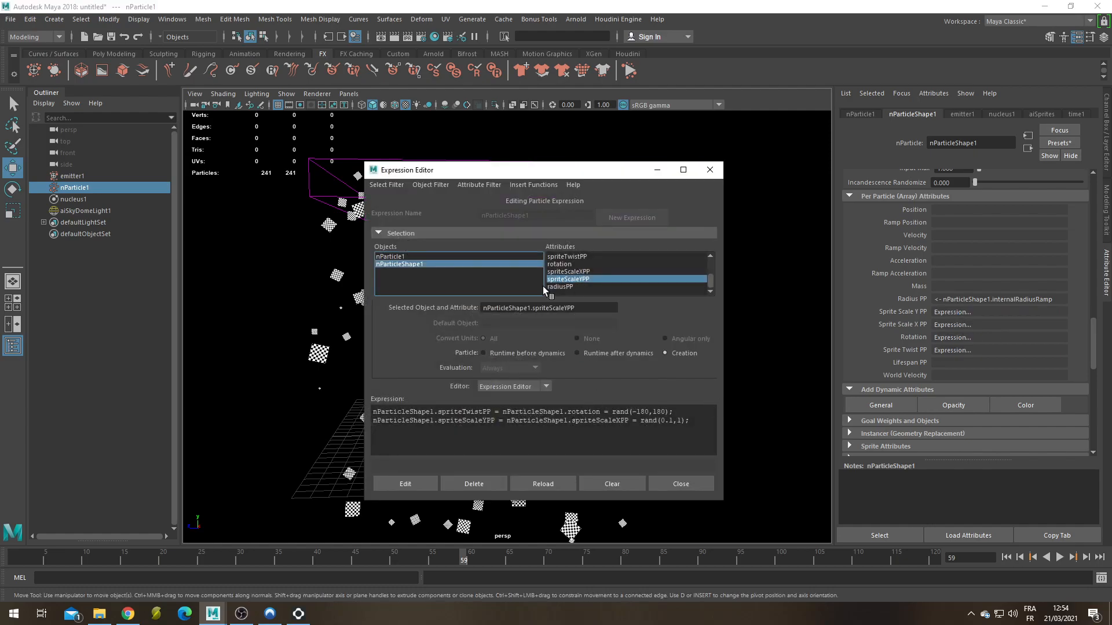
drag(628, 421, 510, 421)
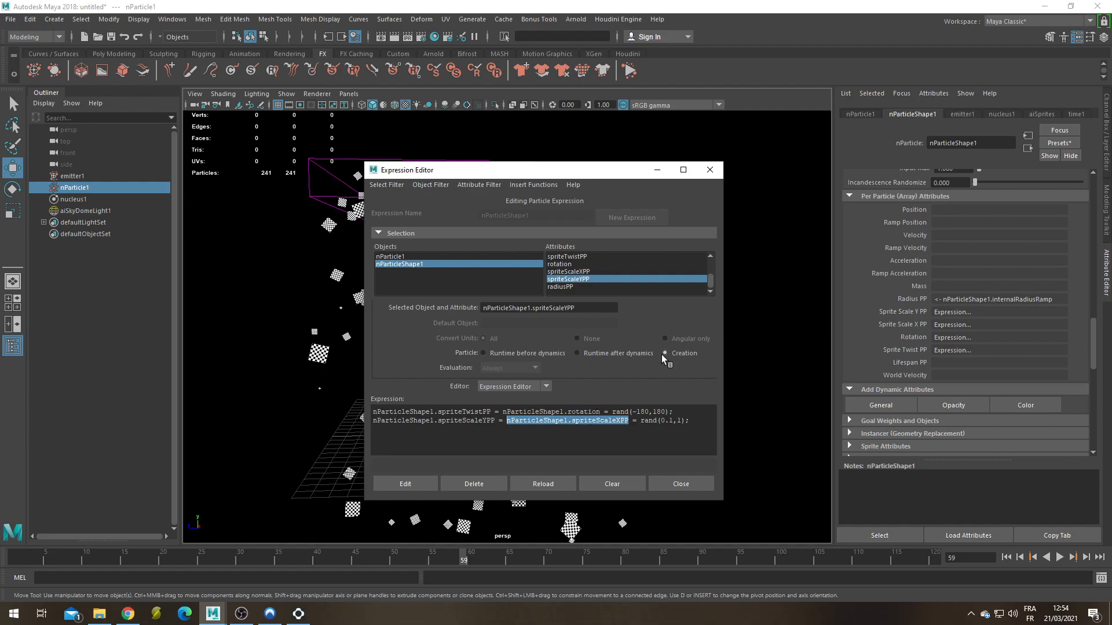
mouse_move(654, 421)
mouse_down()
mouse_move(681, 421)
mouse_move(641, 421)
mouse_up()
text(nParticleShape1.spriteScaleXPP)
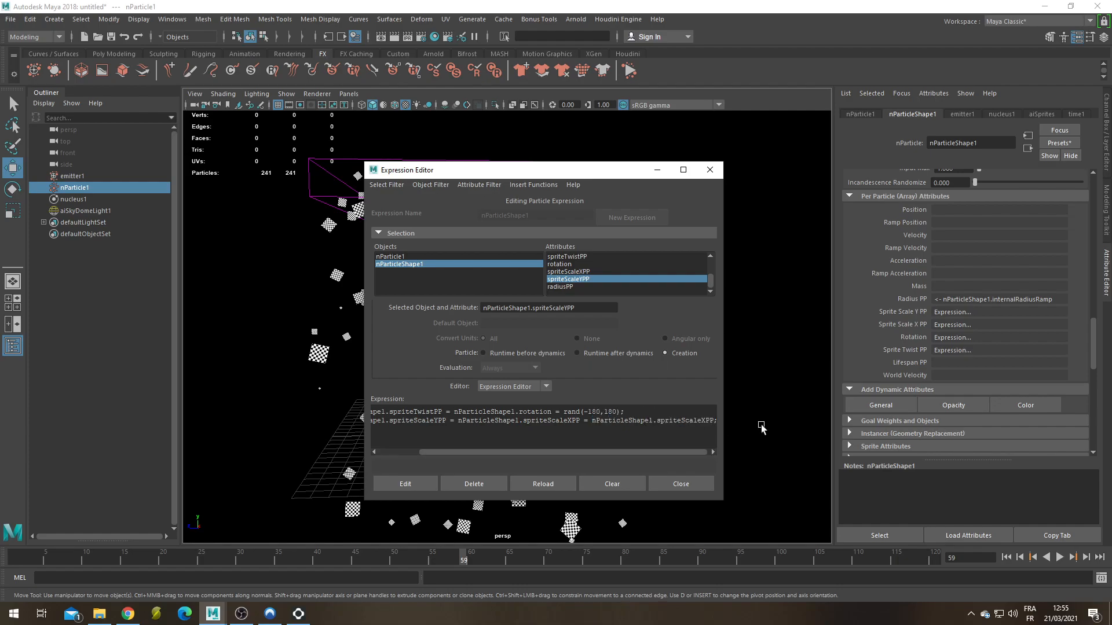
drag(658, 421, 716, 427)
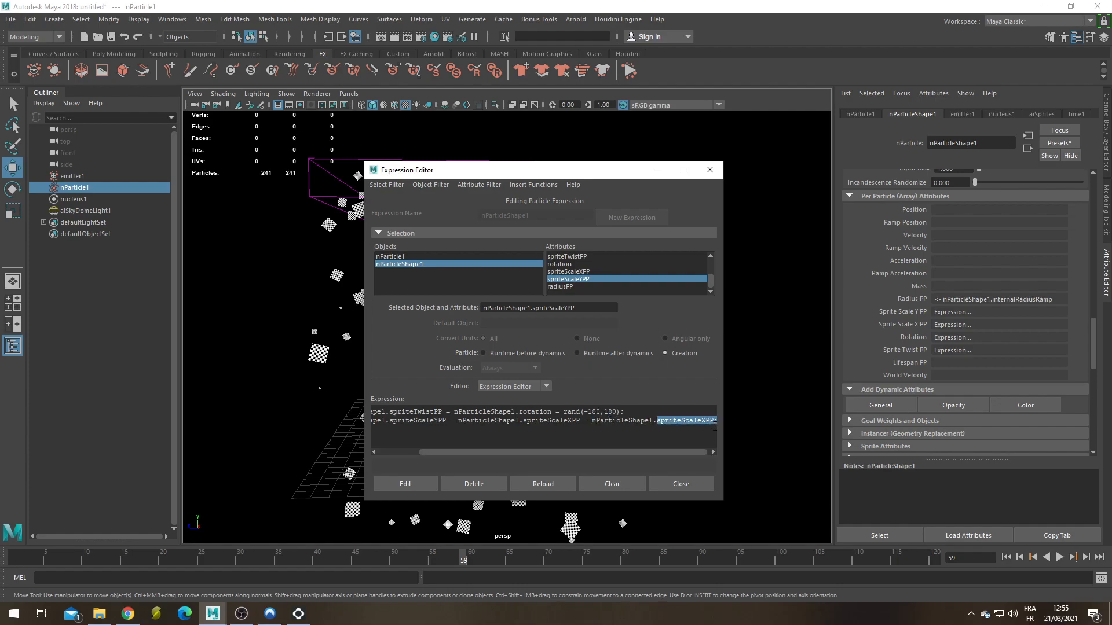
text(radius)
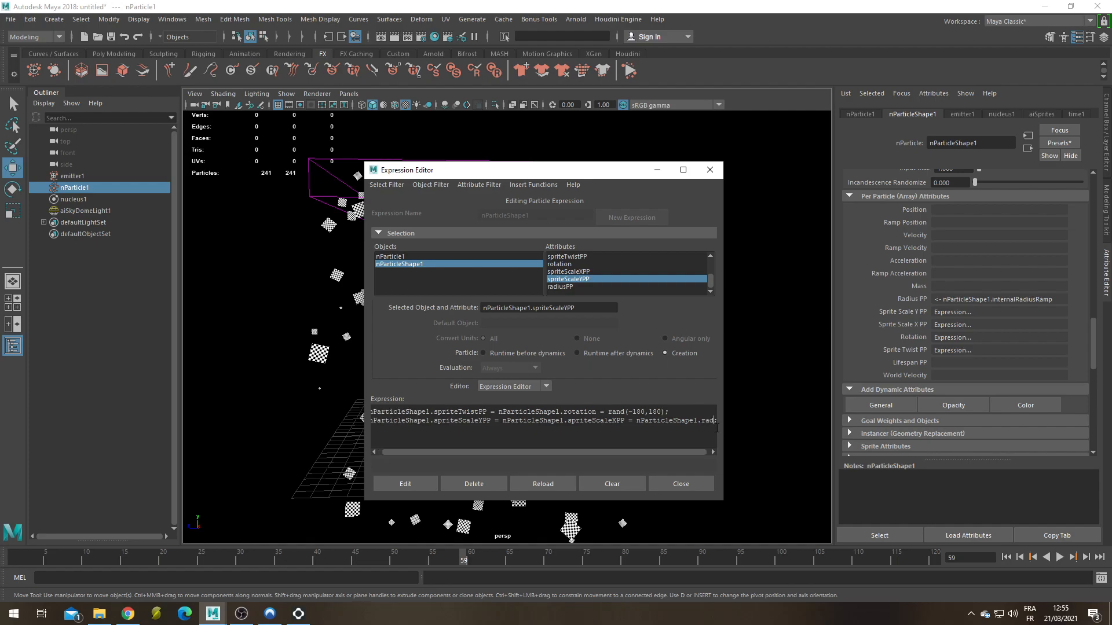
text(PP;)
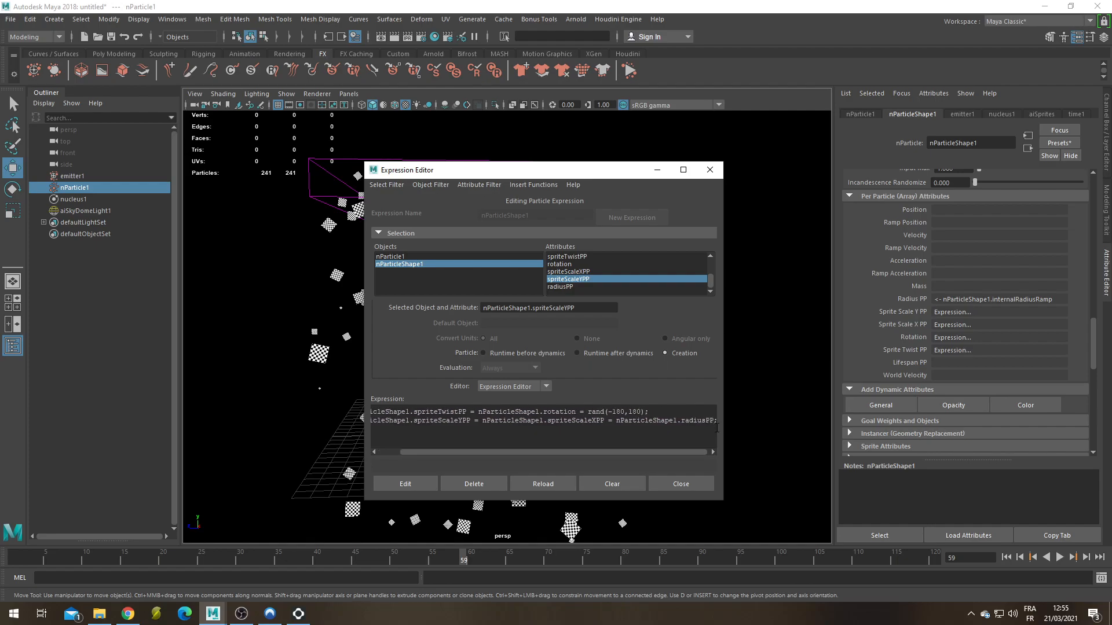
click(412, 489)
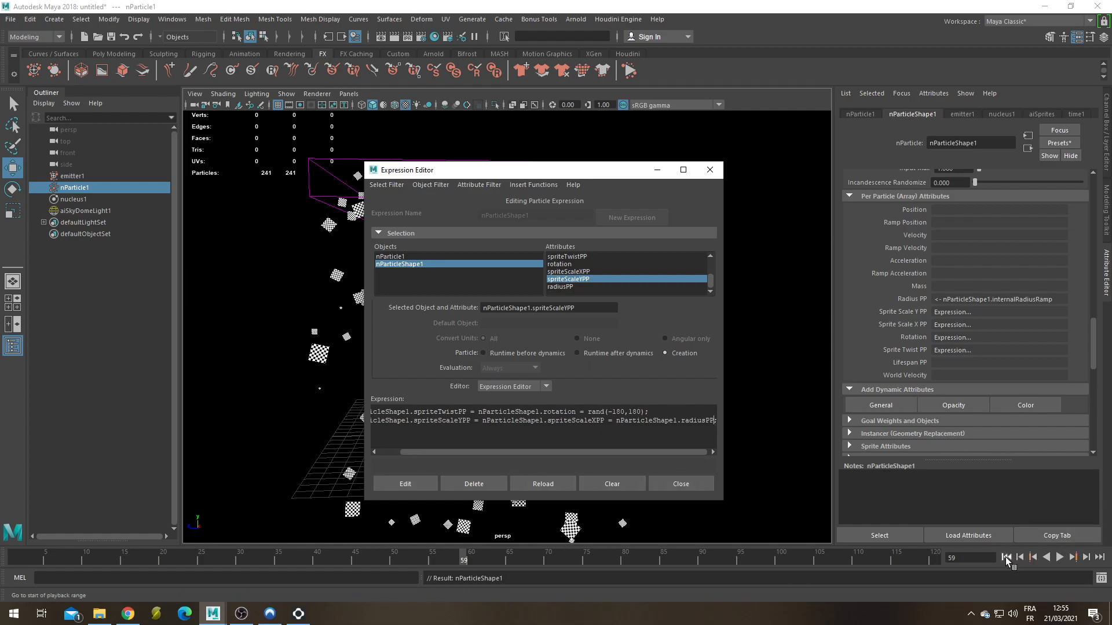
Replay the simulation from the first frame with the radiusPP-driven sprite scale, stopping around frame 57.
click(1006, 558)
drag(537, 177, 146, 185)
click(1061, 558)
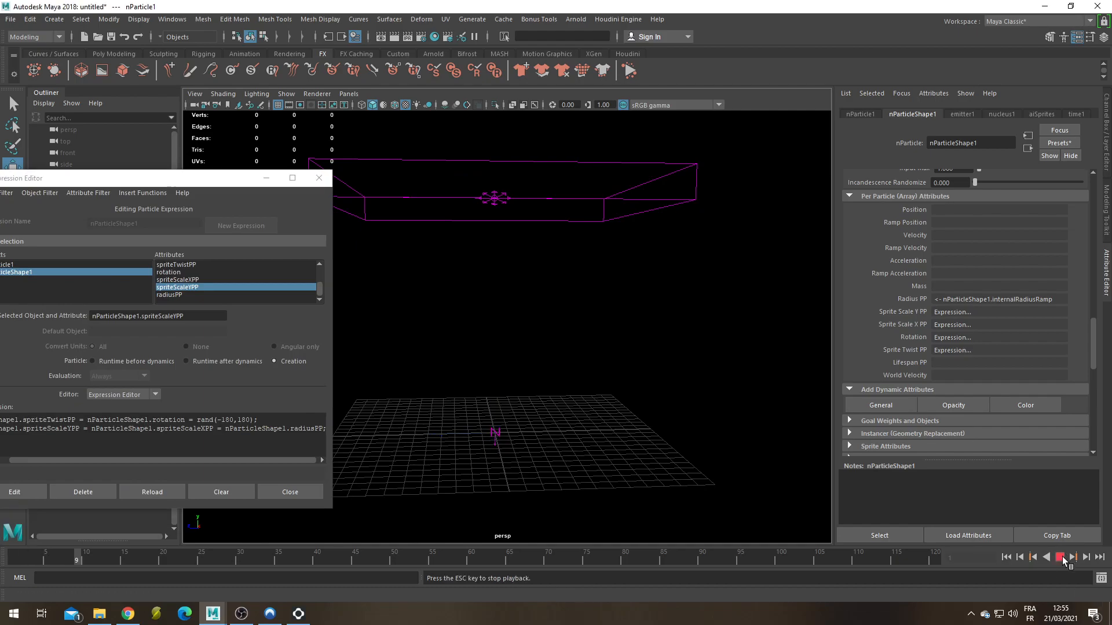
click(1060, 557)
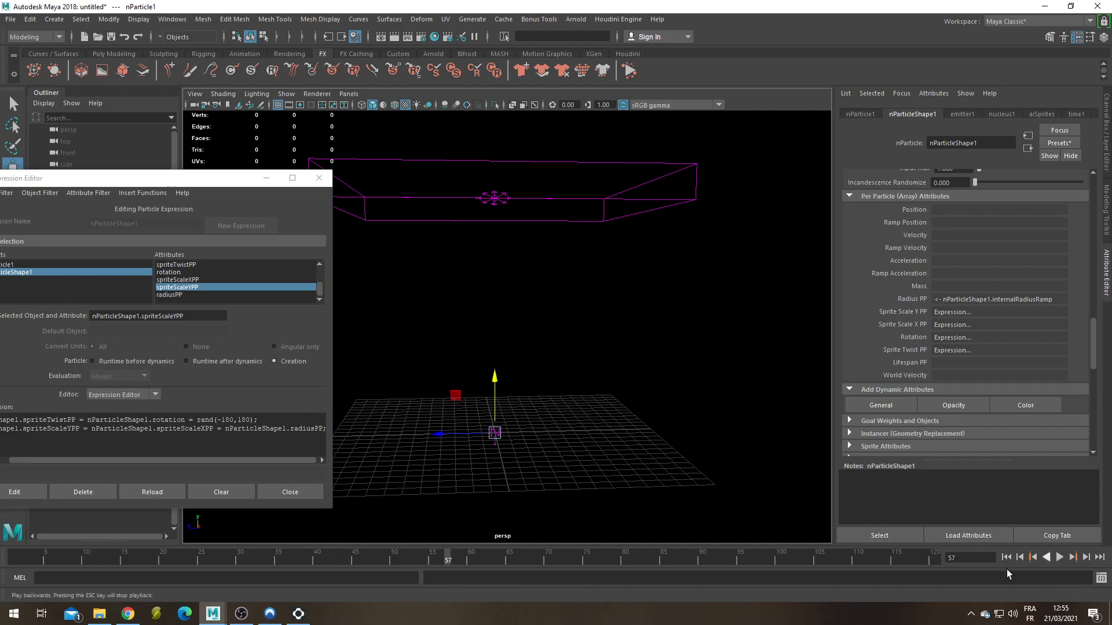
Review the particle size settings and the complete sprite scale line in the creation expression, and enlarge the Expression Editor.
drag(203, 180, 371, 190)
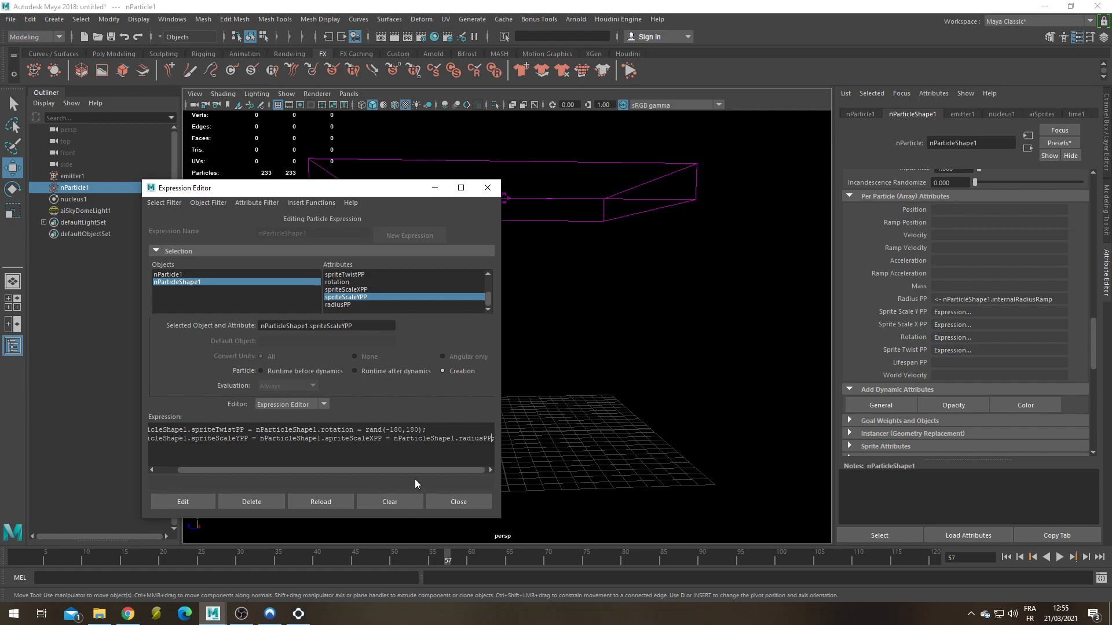
scroll(928, 377, down, 10)
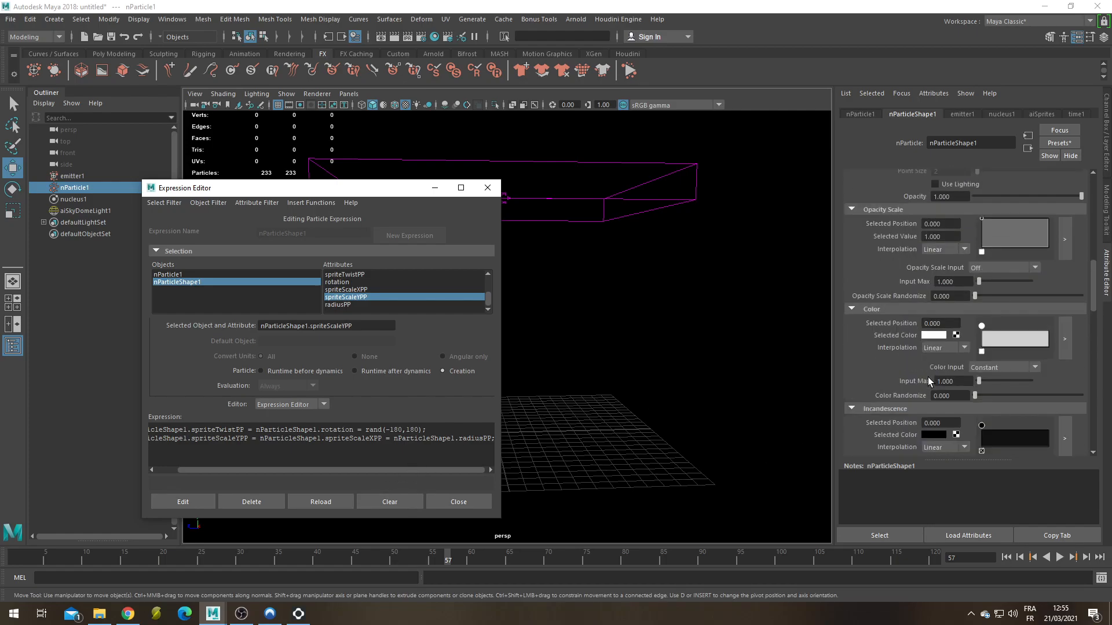
scroll(927, 377, up, 8)
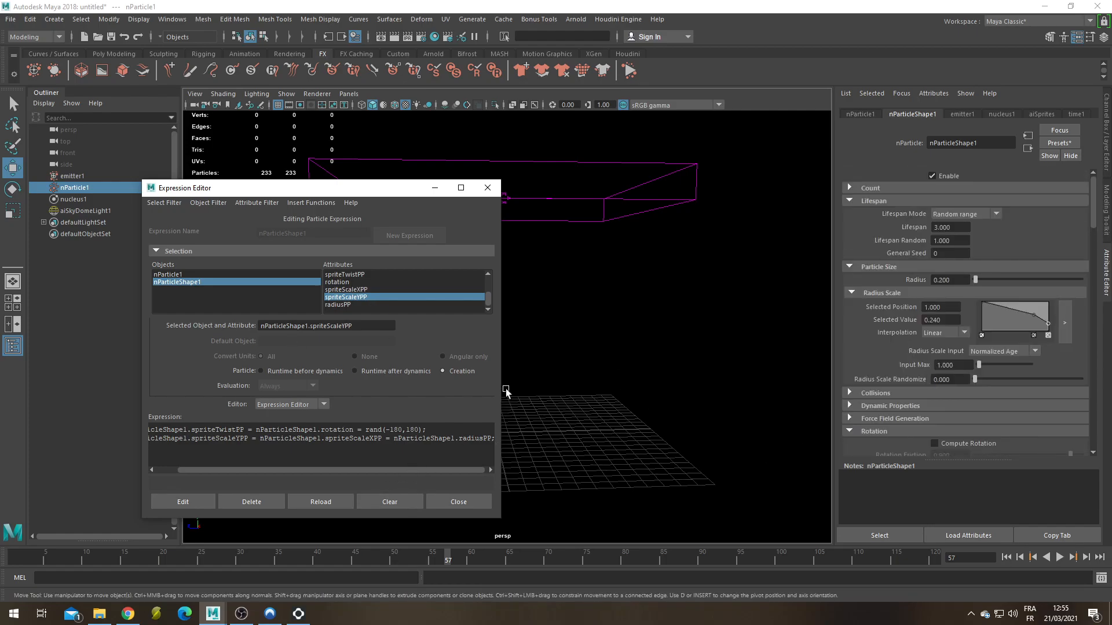
drag(284, 472, 171, 477)
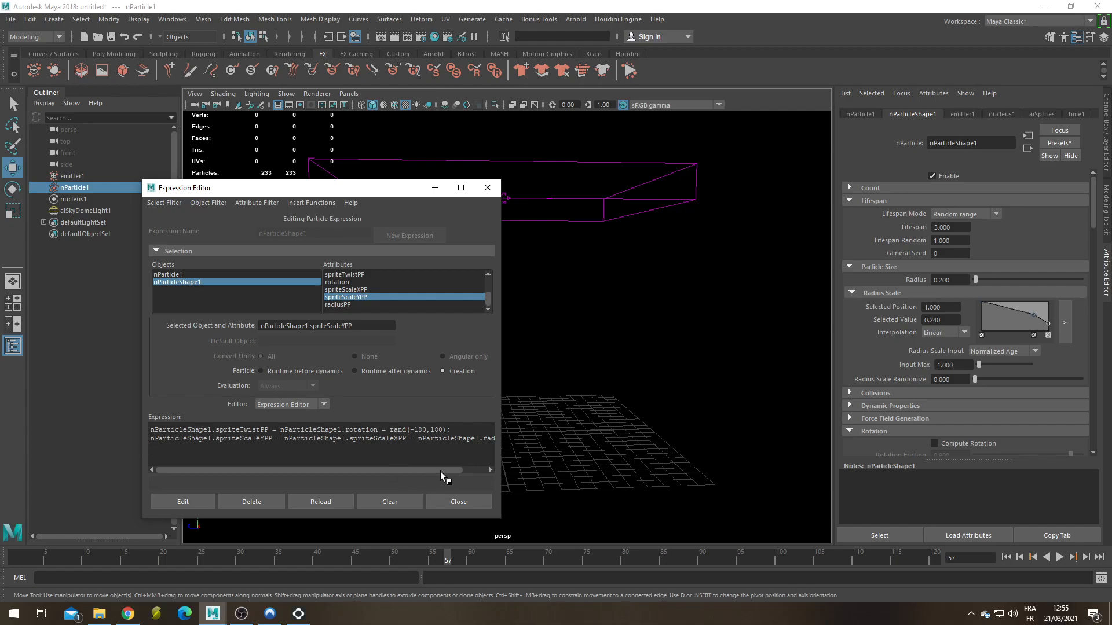
double_click(387, 182)
click(691, 228)
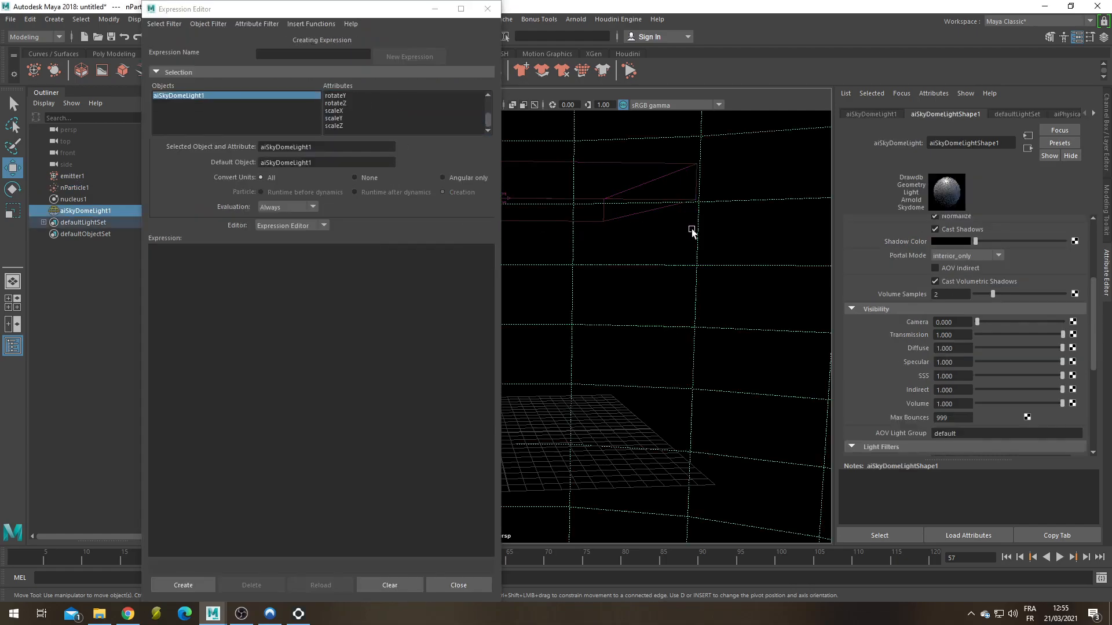
Select nParticle1, reopen the creation expression of its Sprite Scale Y PP attribute, and widen the Expression Editor.
click(434, 282)
double_click(76, 187)
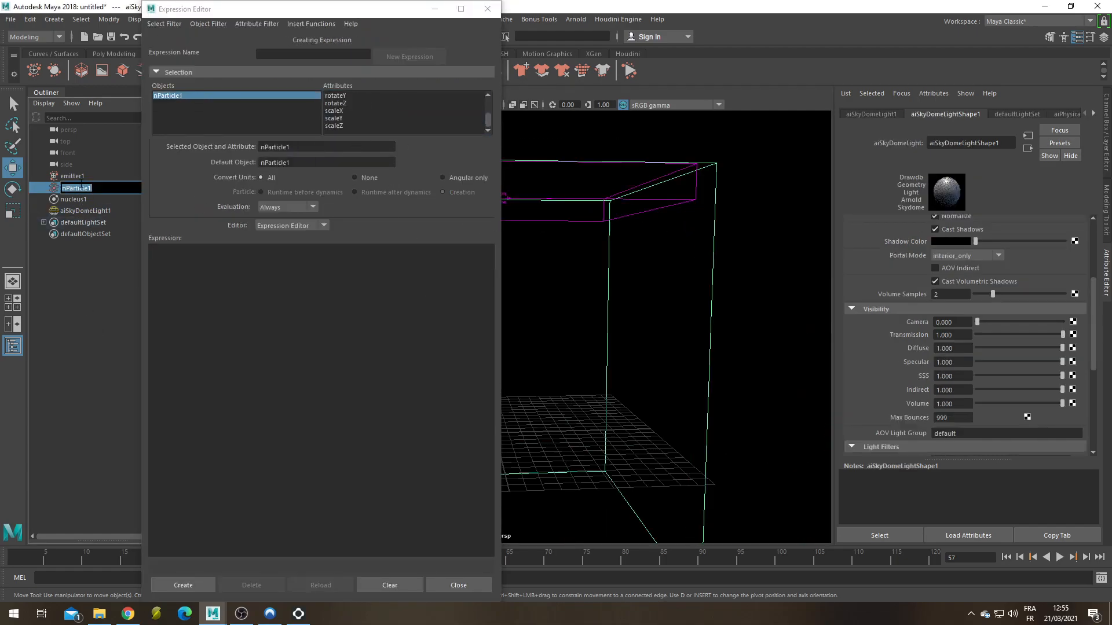
click(490, 14)
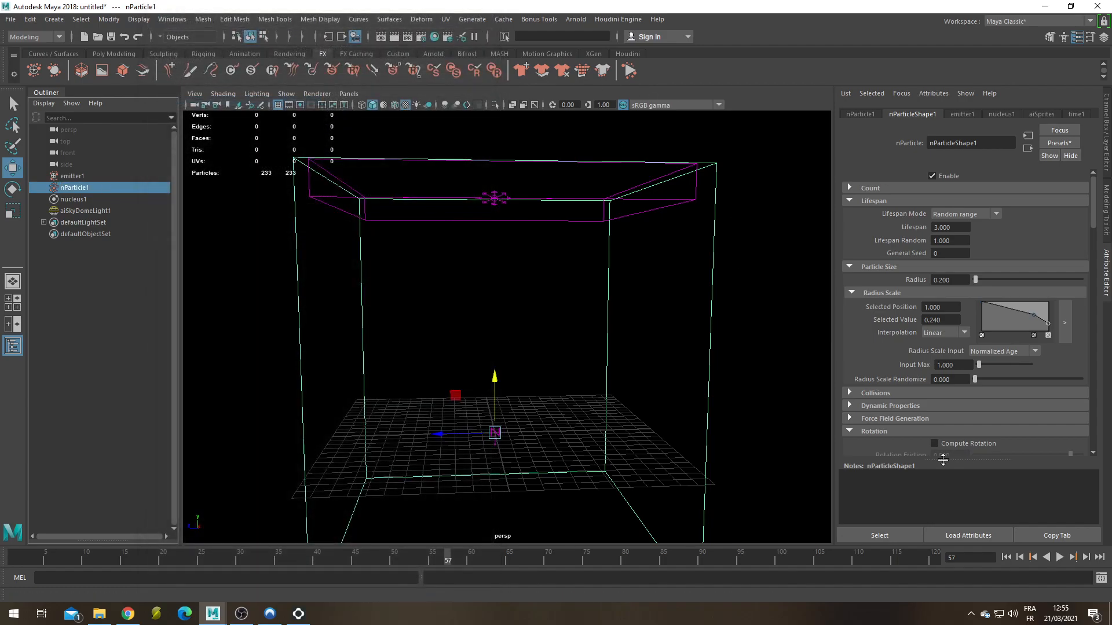
scroll(918, 356, down, 10)
scroll(924, 343, down, 5)
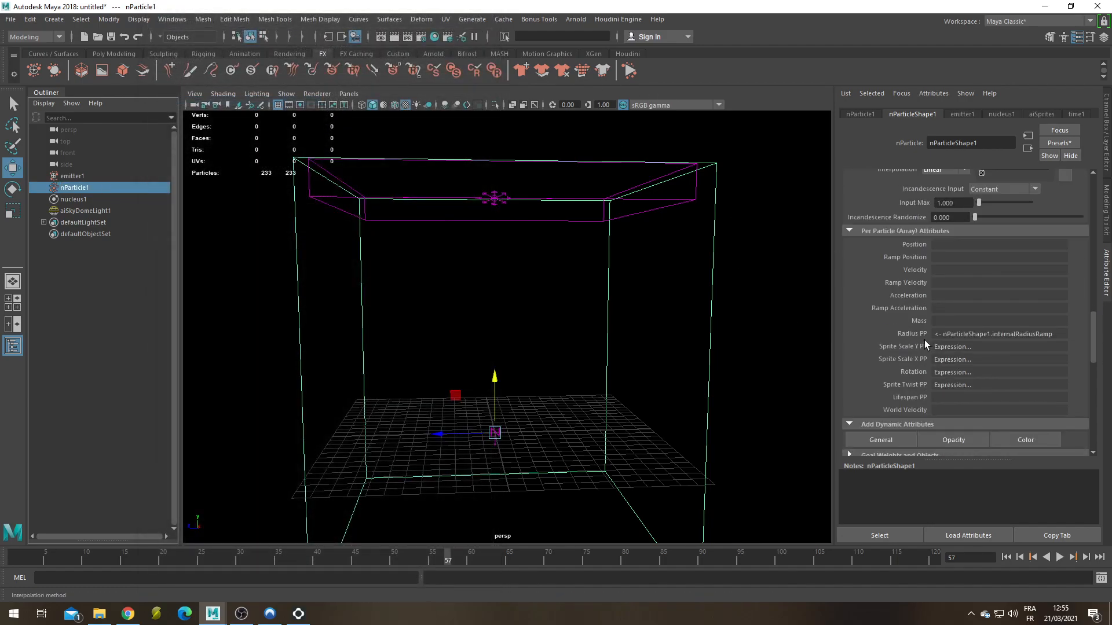
right_click(983, 345)
click(989, 351)
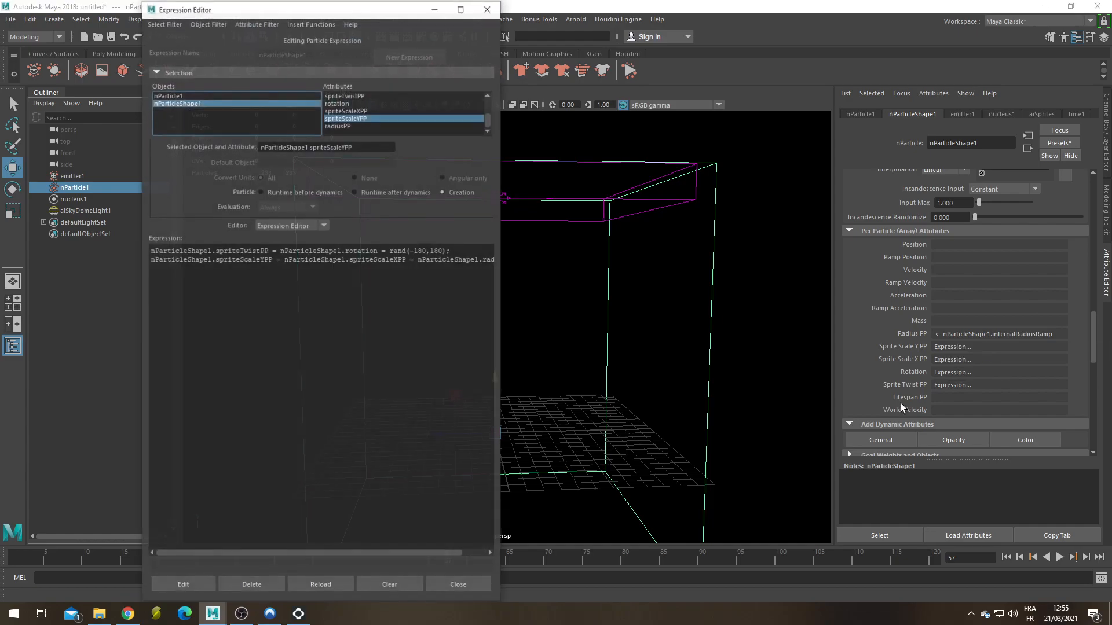
double_click(153, 260)
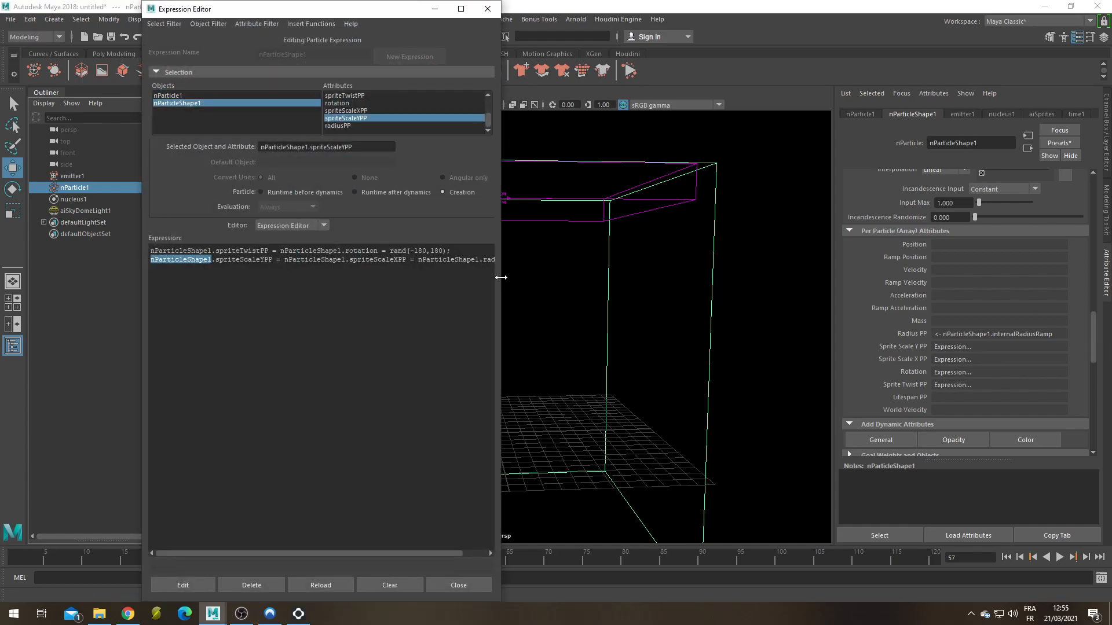
drag(502, 279, 511, 279)
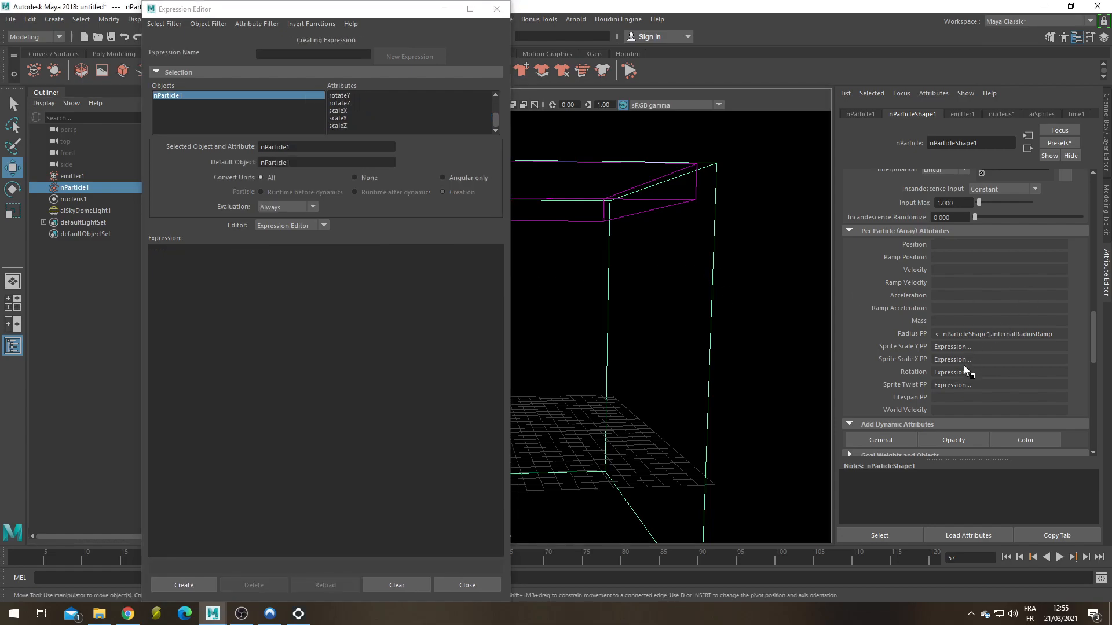
Reopen the Sprite Scale Y PP creation expression and copy the line that sets spriteScaleYPP and spriteScaleXPP to radiusPP.
click(496, 9)
right_click(967, 348)
click(972, 353)
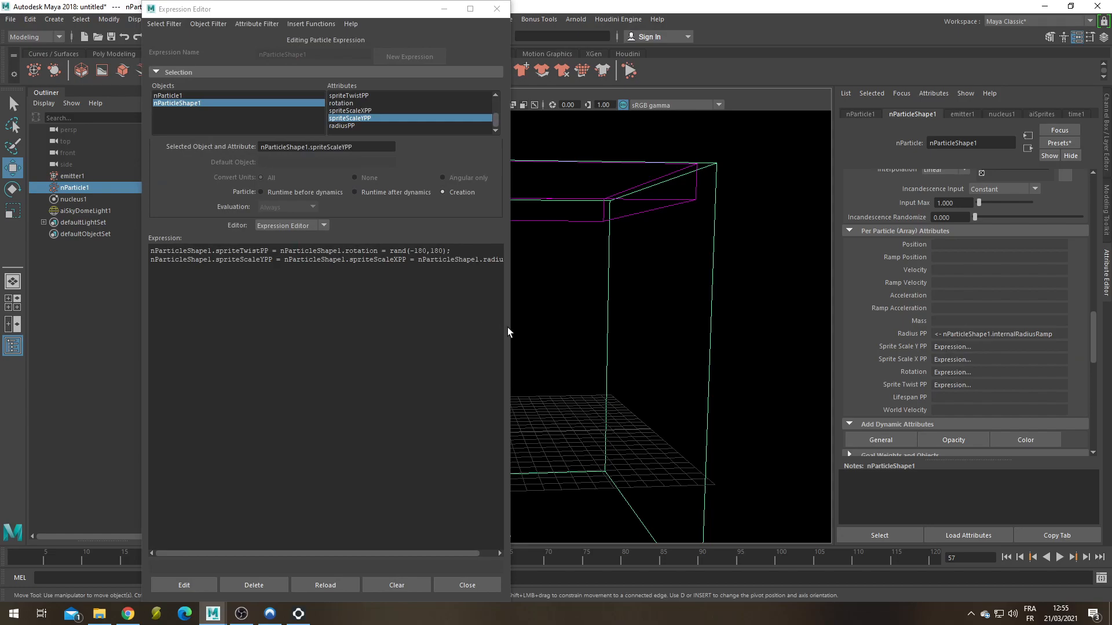
click(510, 330)
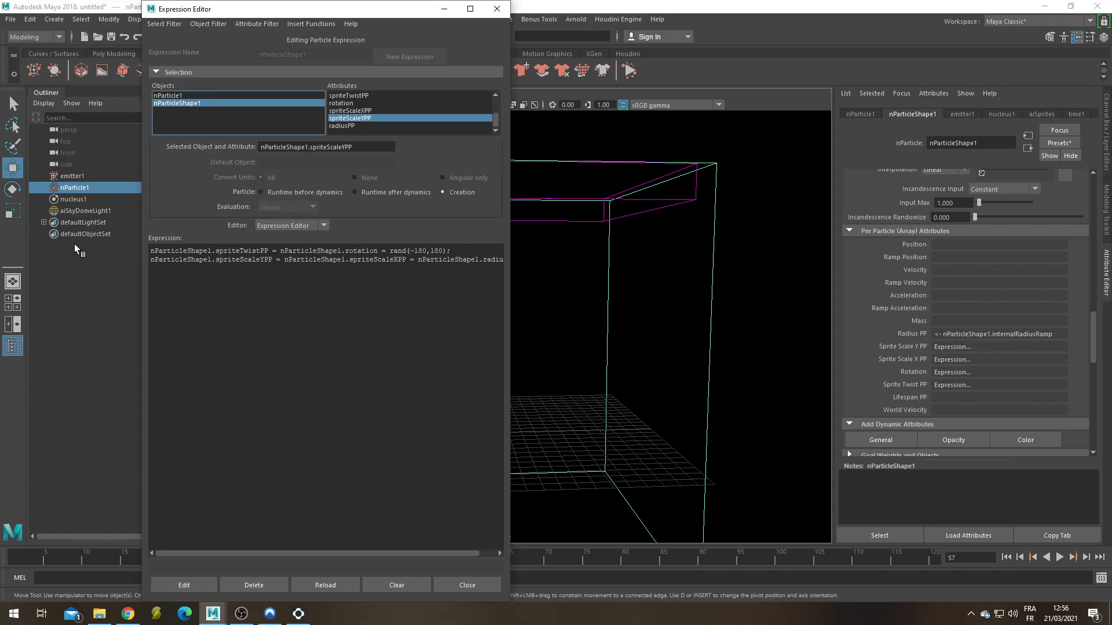
triple_click(185, 260)
key(ctrl+c)
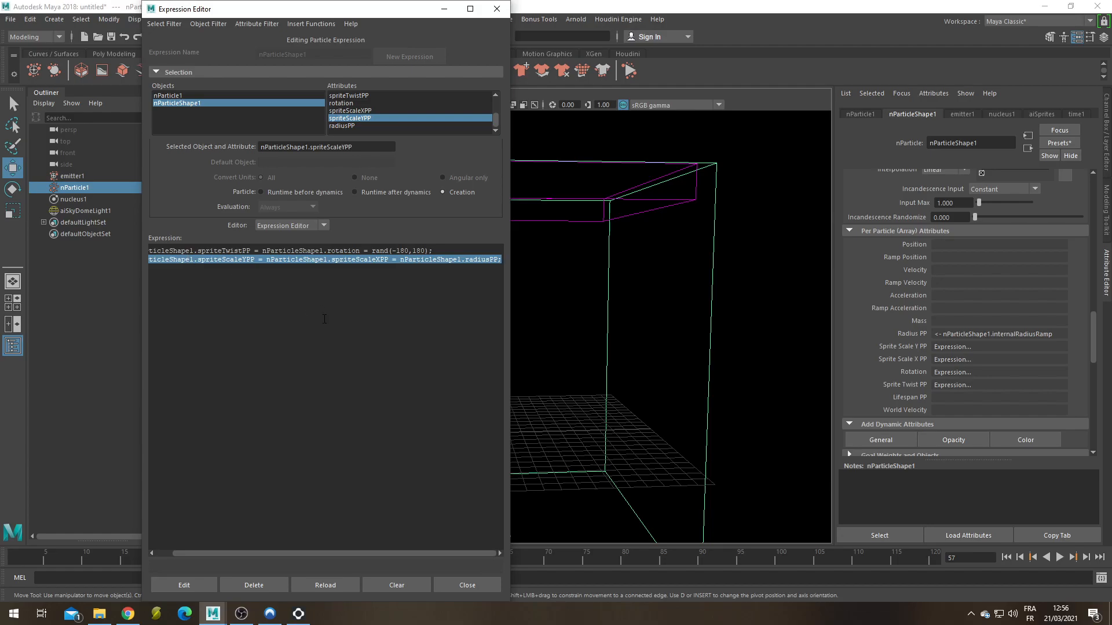
Create a Runtime before dynamics expression from the copied sprite scale line and close the Expression Editor.
click(304, 191)
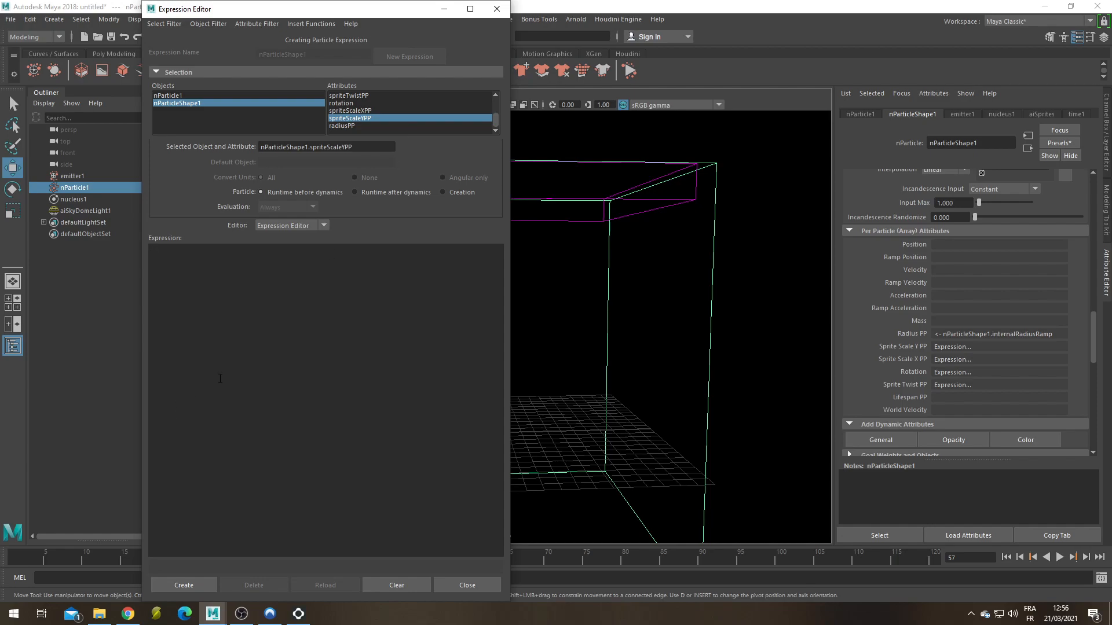
key(ctrl+v)
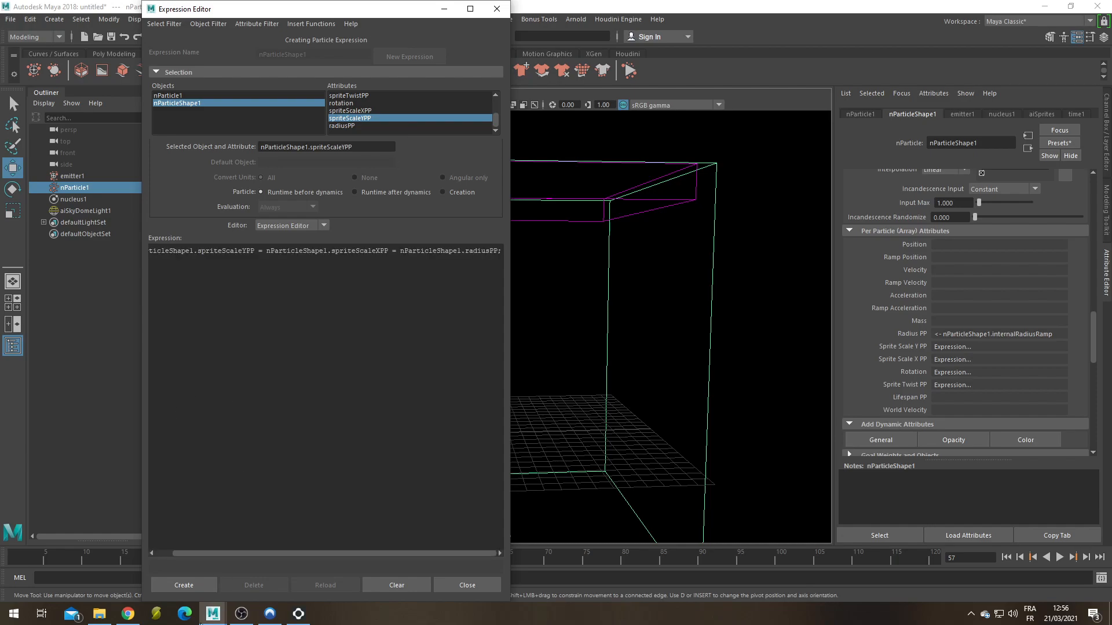
click(199, 586)
click(466, 586)
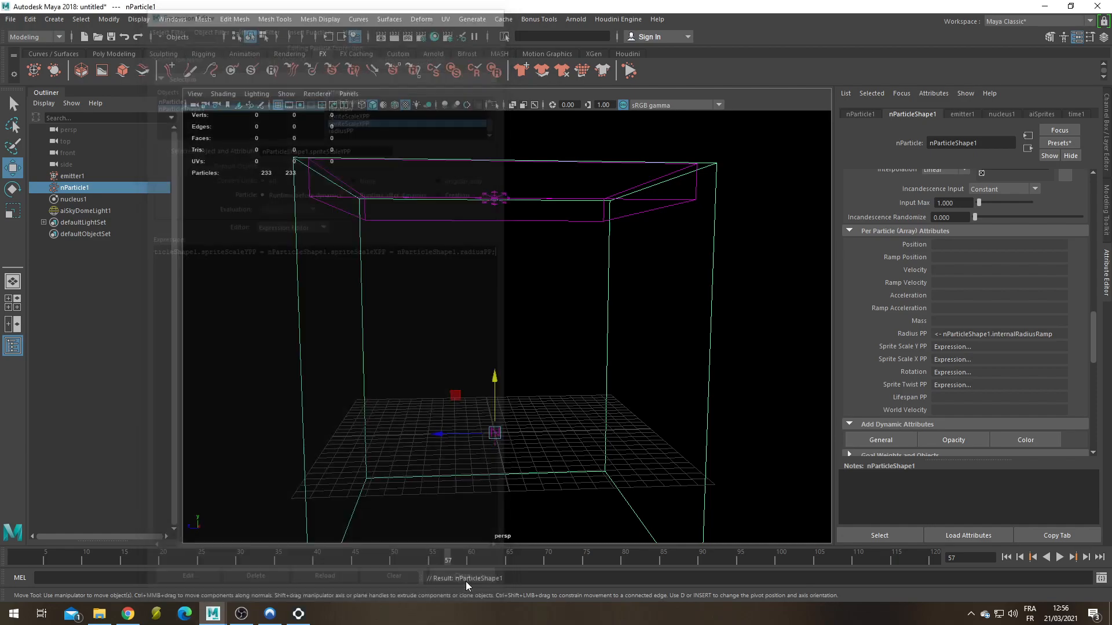
Replay the simulation from the first frame with the runtime sprite scale expression, stopping around frame 23.
click(1006, 558)
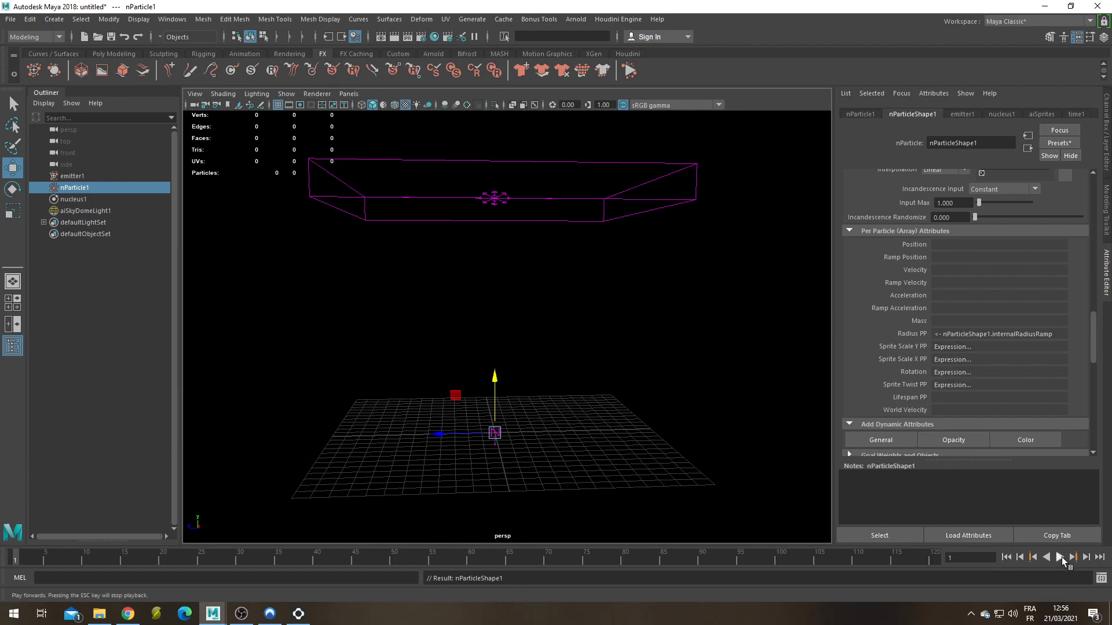
click(1060, 558)
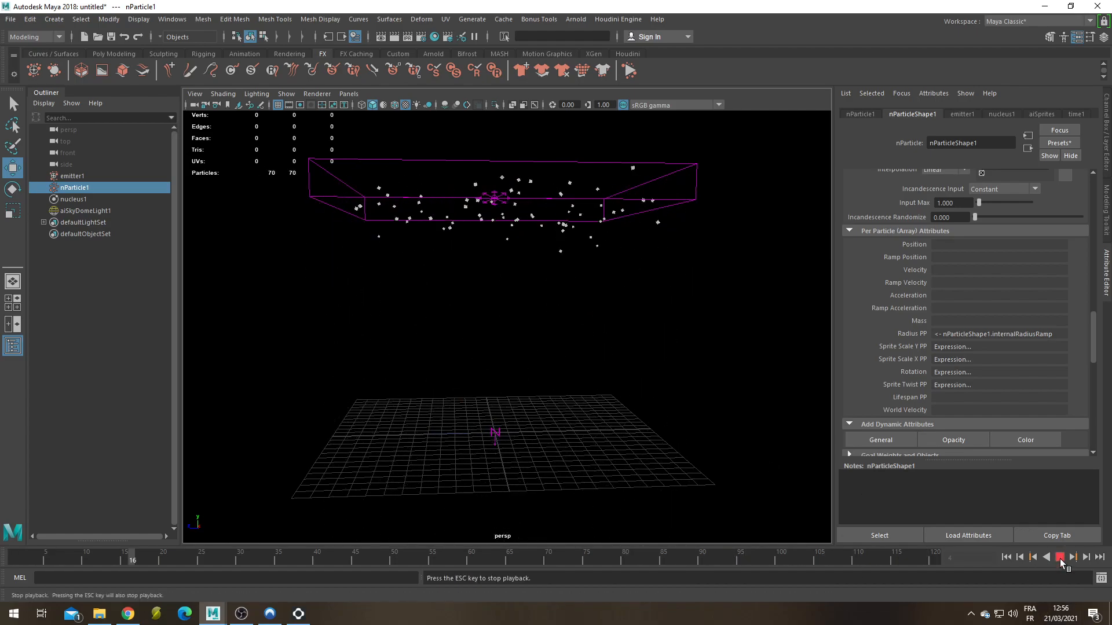
click(1060, 558)
Try a particle Radius of about 6.374 and replay the simulation to check the sprite size over their lifespan.
scroll(987, 255, up, 5)
scroll(988, 261, up, 5)
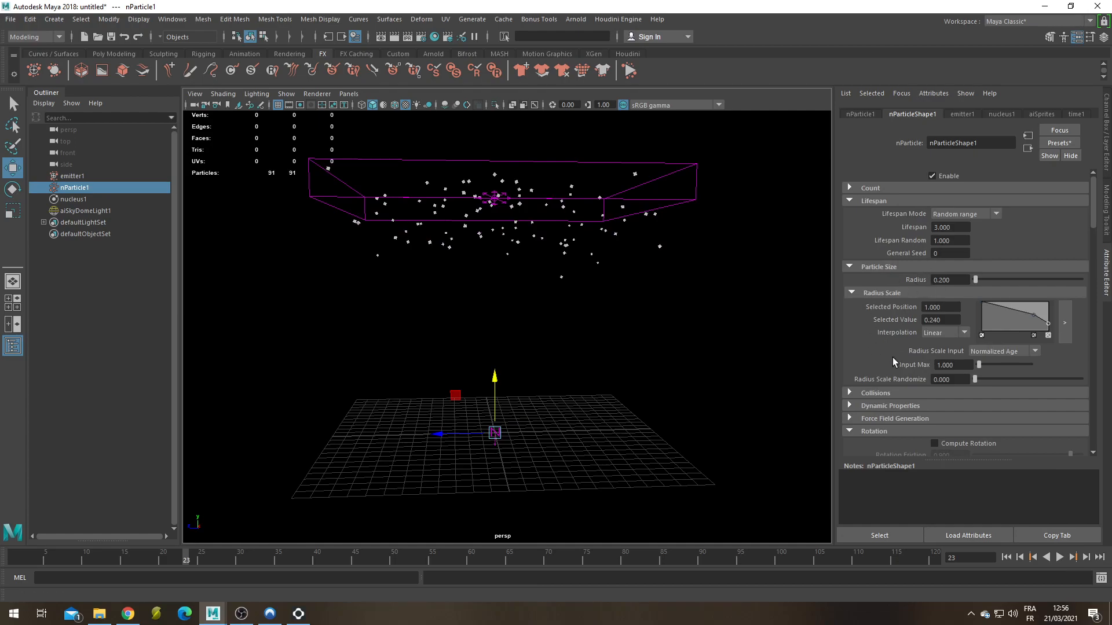
drag(981, 279, 1010, 280)
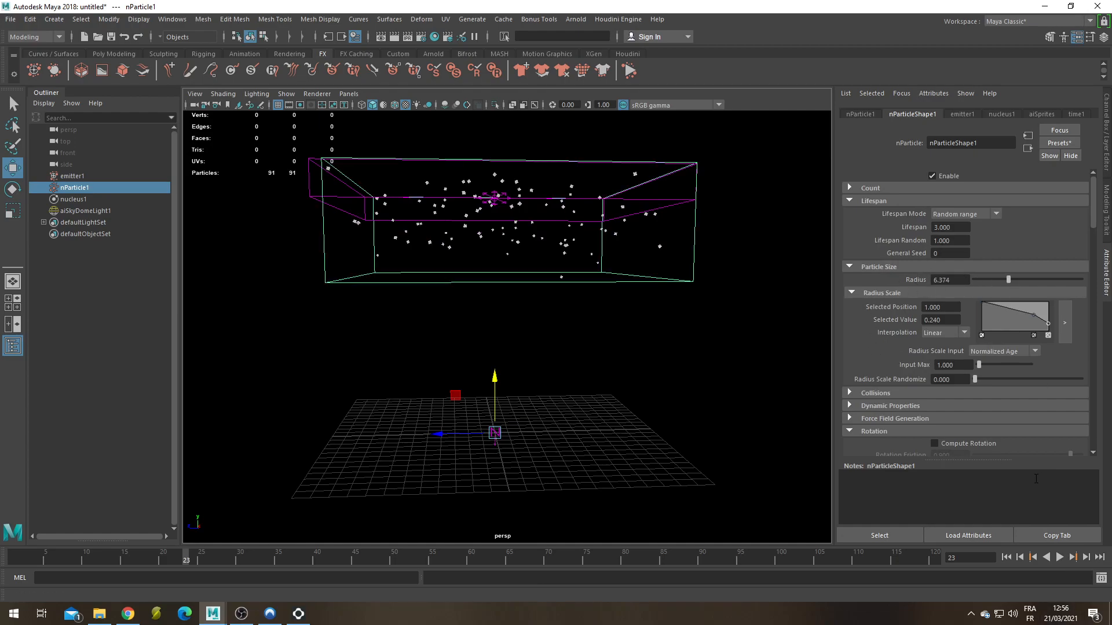
click(1032, 557)
click(1059, 557)
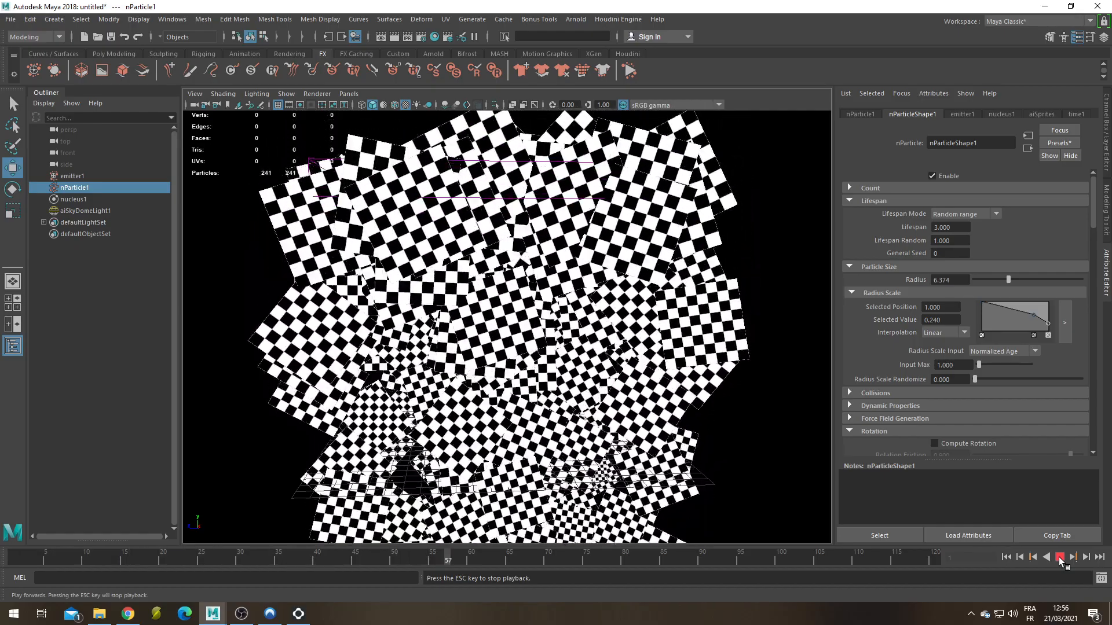
click(1060, 557)
scroll(549, 398, down, 5)
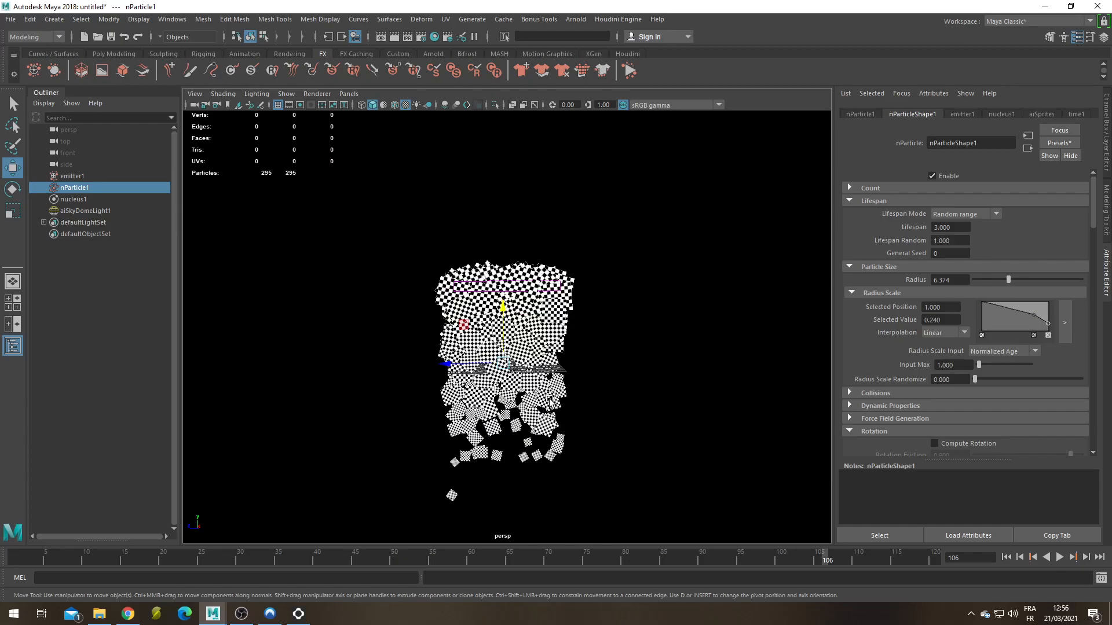
click(1061, 557)
click(1060, 557)
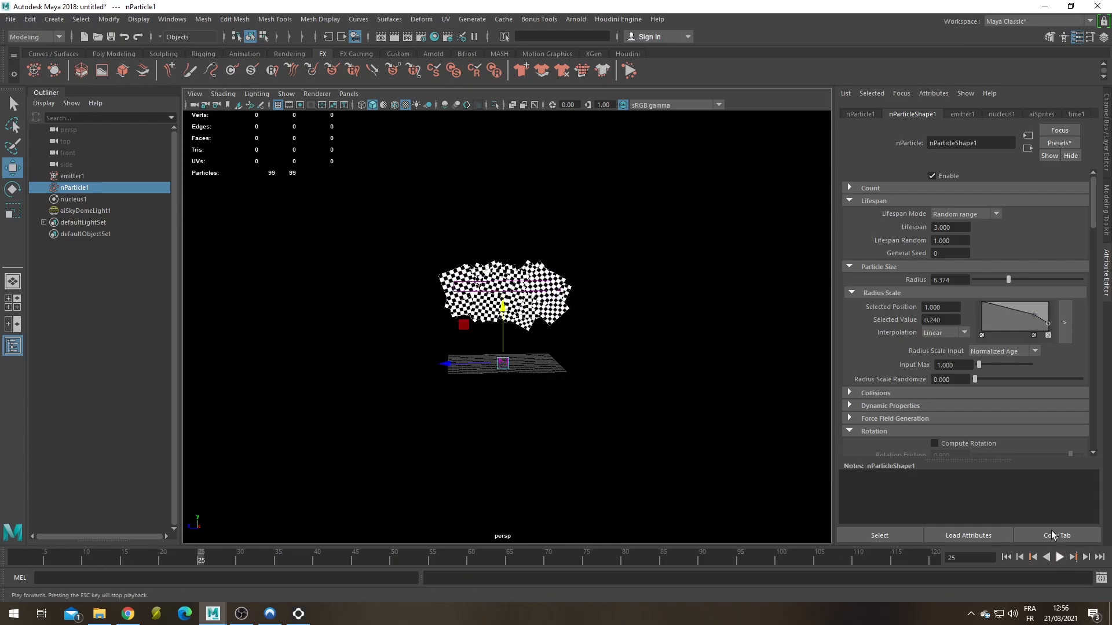
Set the particle Radius to 1 and replay the simulation from the first frame, stopping around frame 91.
click(953, 280)
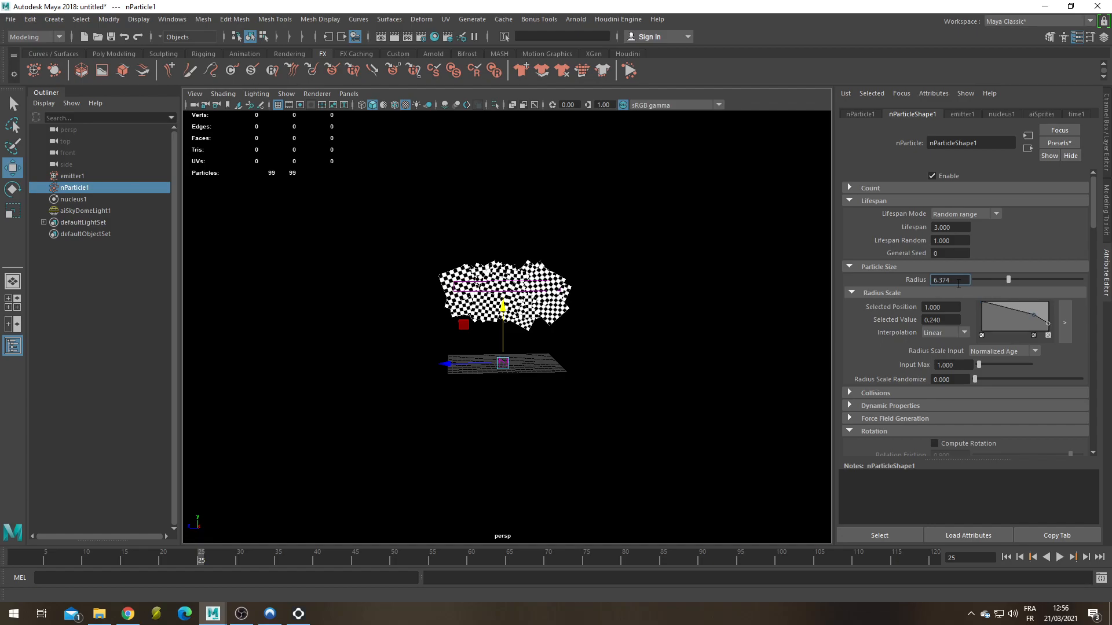
key(Return)
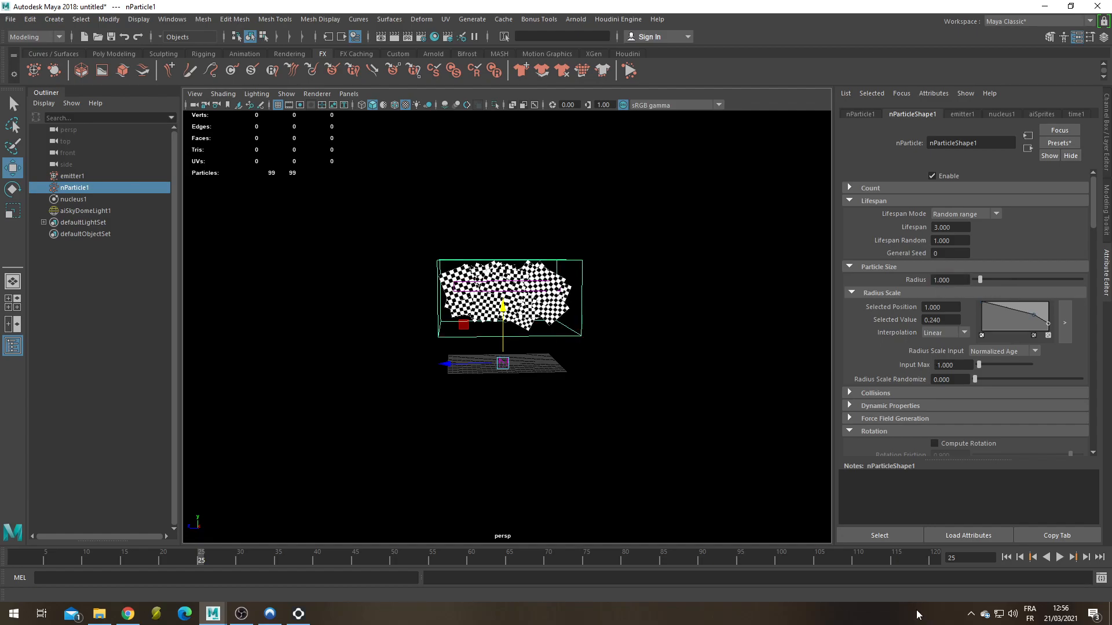
click(1005, 557)
scroll(603, 350, up, 3)
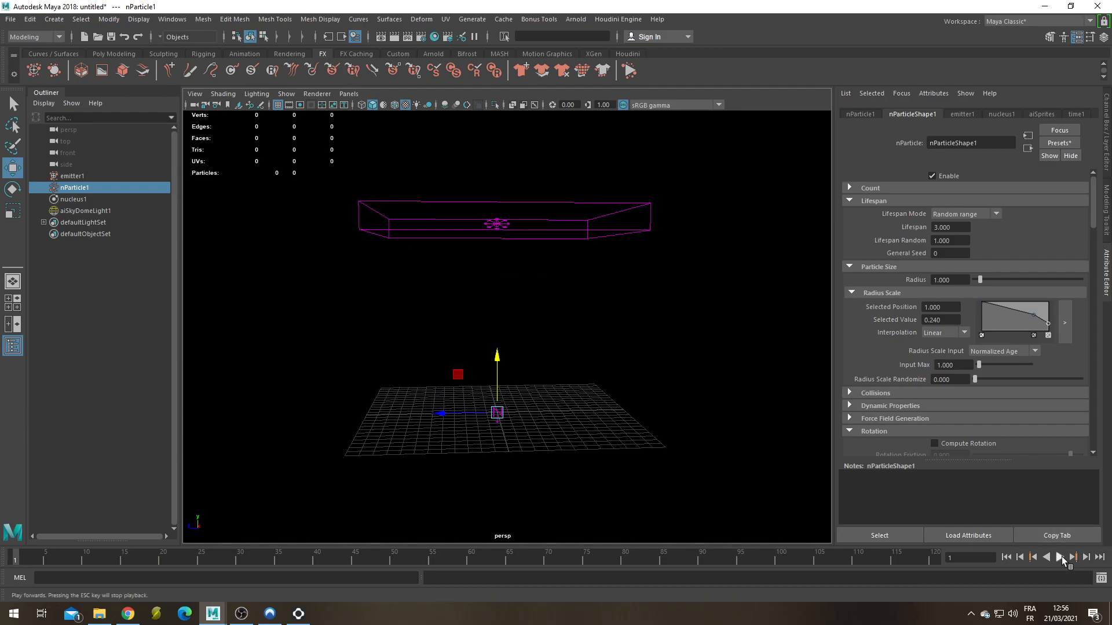
click(1061, 557)
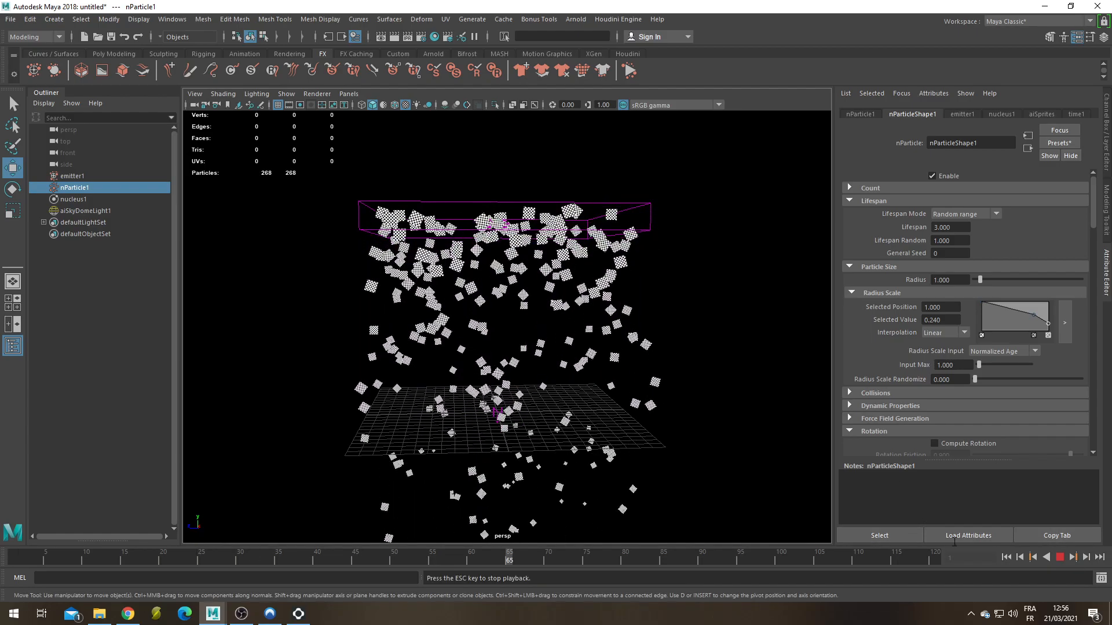
click(1059, 557)
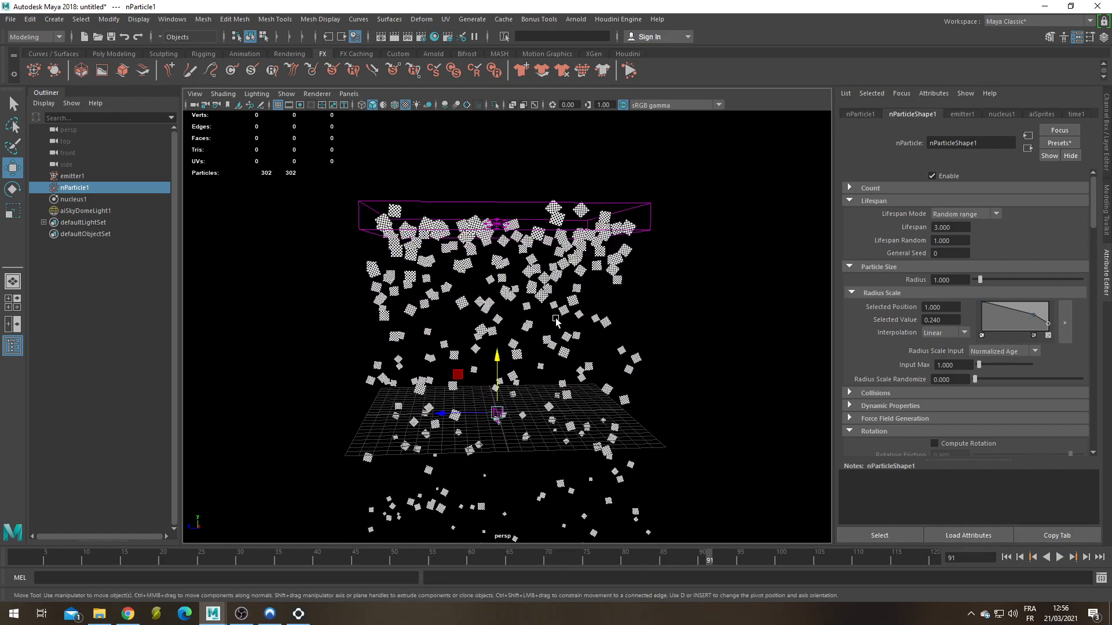
scroll(556, 324, up, 3)
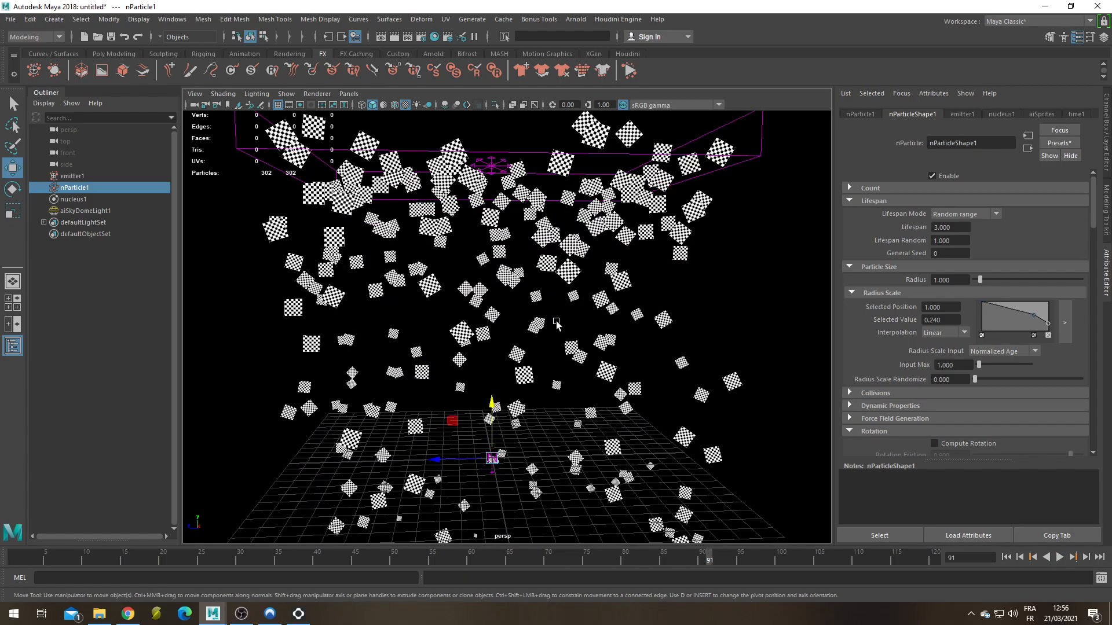
scroll(556, 323, down, 2)
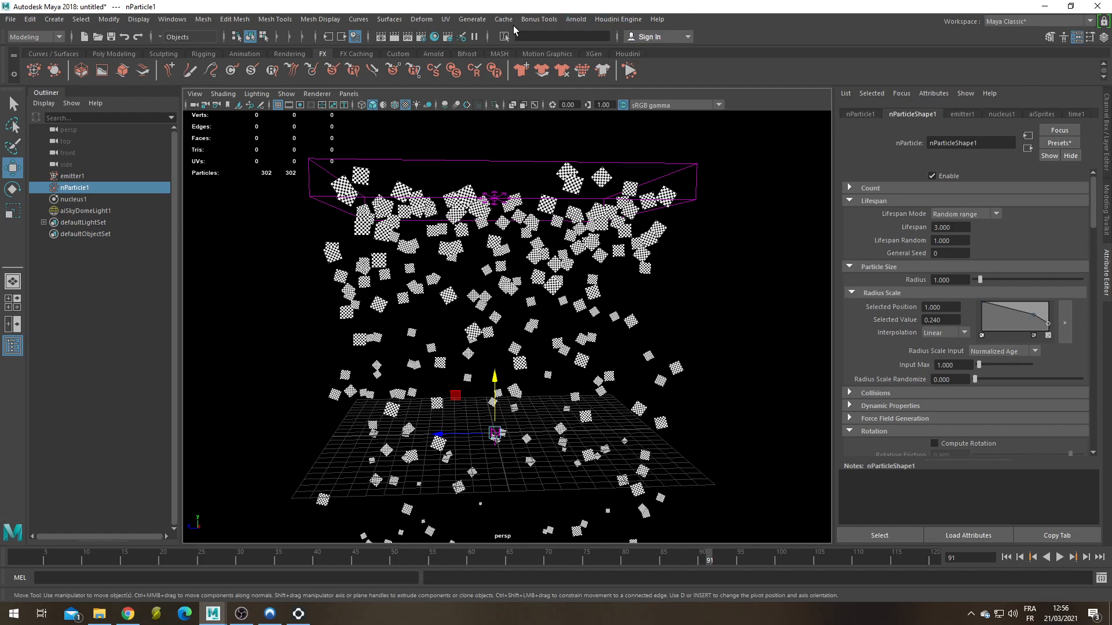
Render the current frame in the Arnold RenderView to check the scaled sprites, and close the render window.
click(579, 19)
click(583, 40)
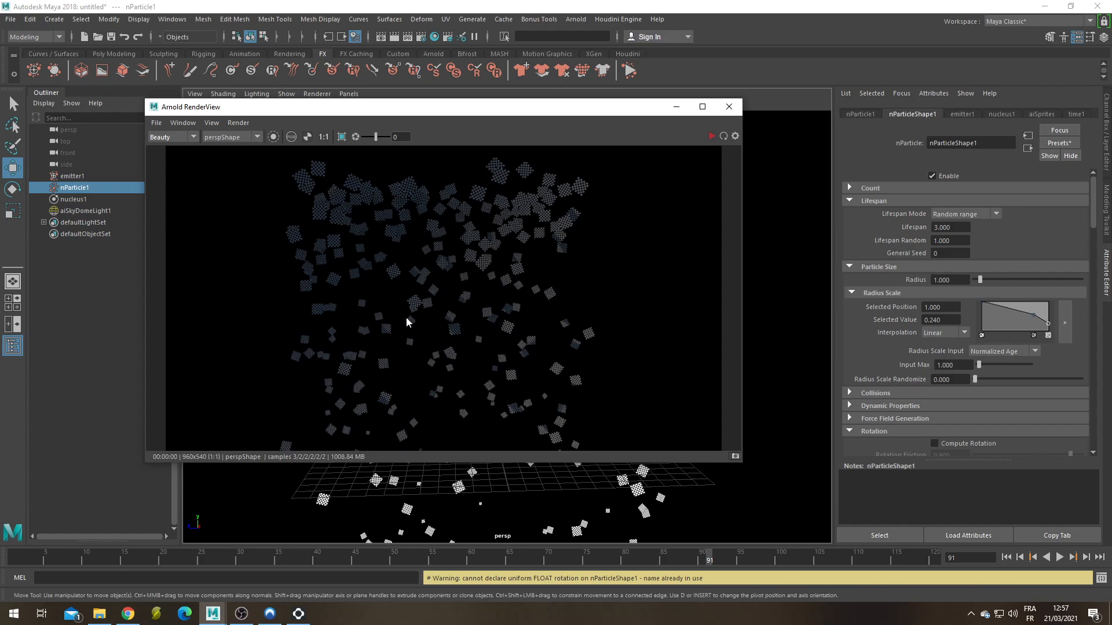
click(729, 106)
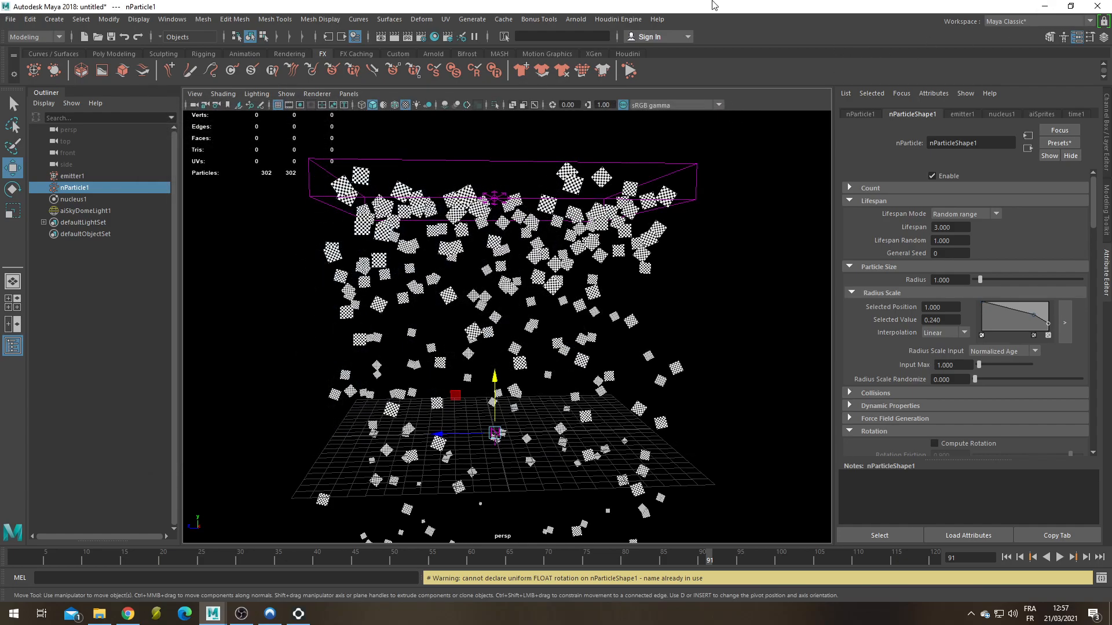
Open the Hypershade and graph the input and output connections of the aiSprites material.
click(434, 37)
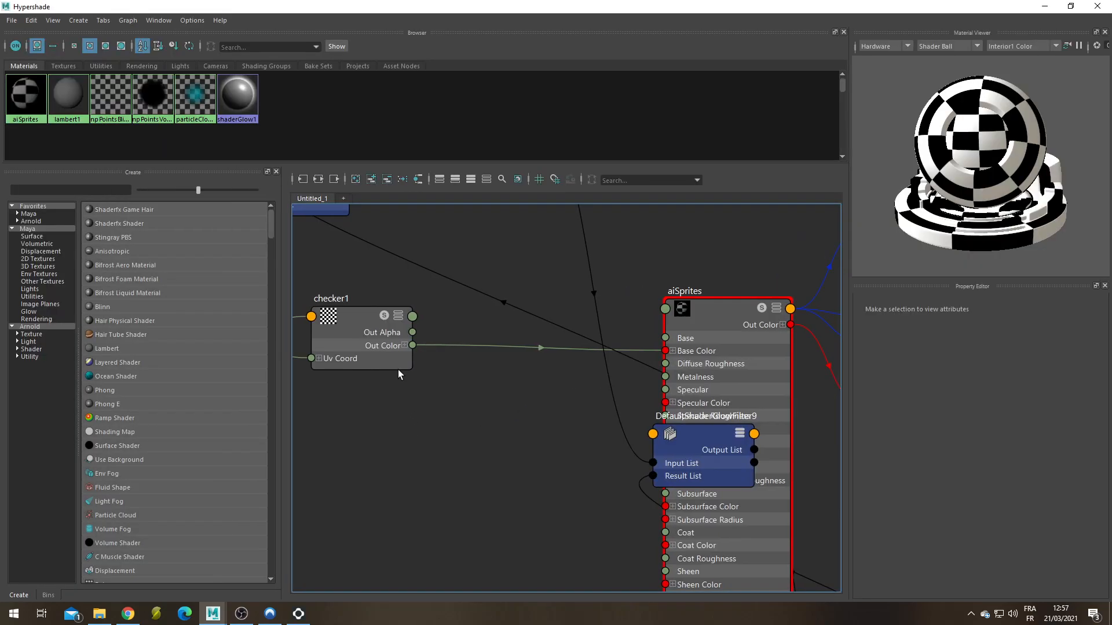
click(318, 179)
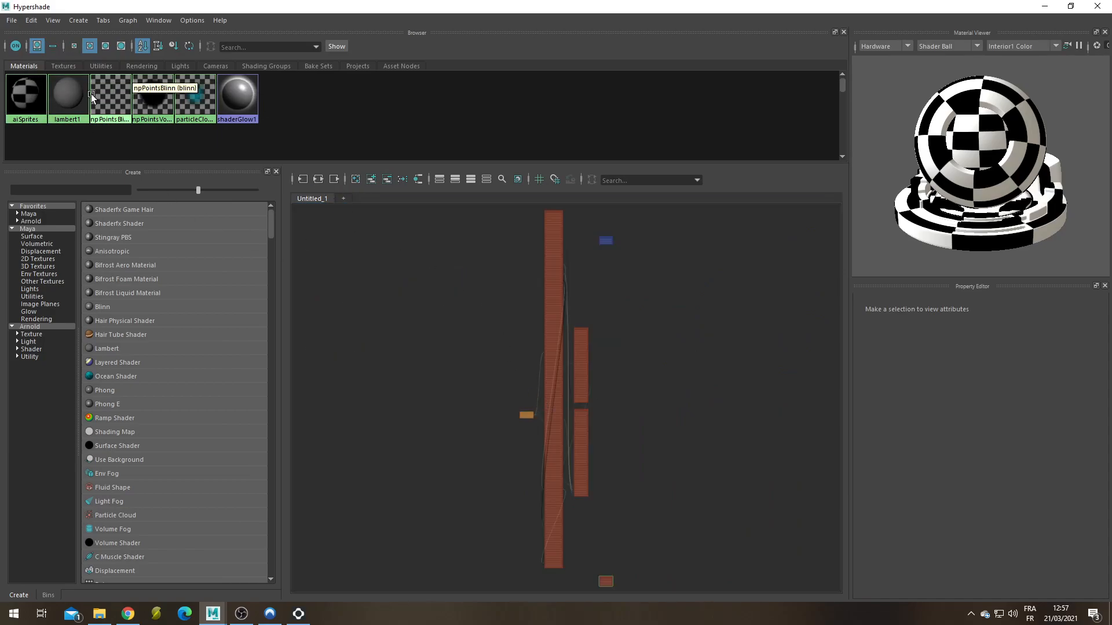
click(28, 97)
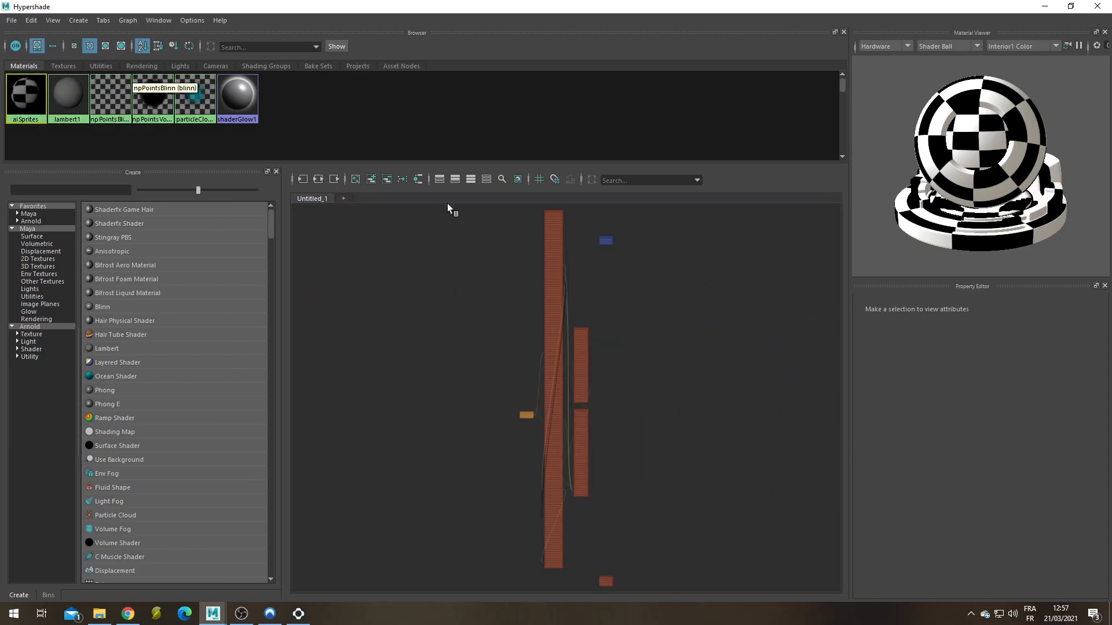
click(318, 179)
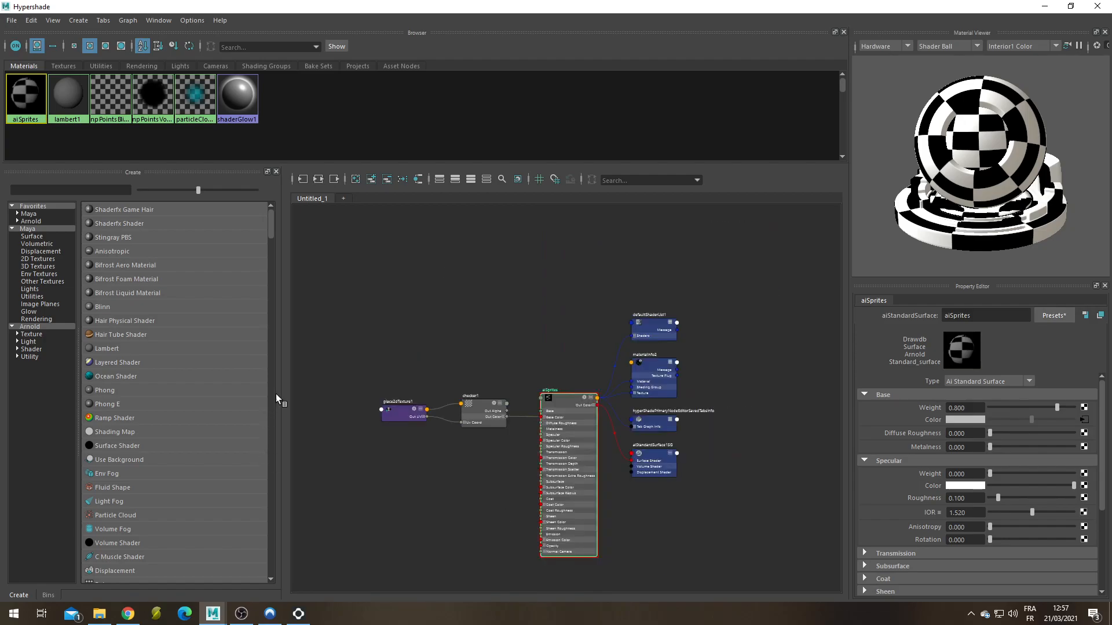
Shift the place2dTexture1 node slightly away from checker1 in the aiSprites shading graph.
drag(541, 438, 536, 438)
click(432, 412)
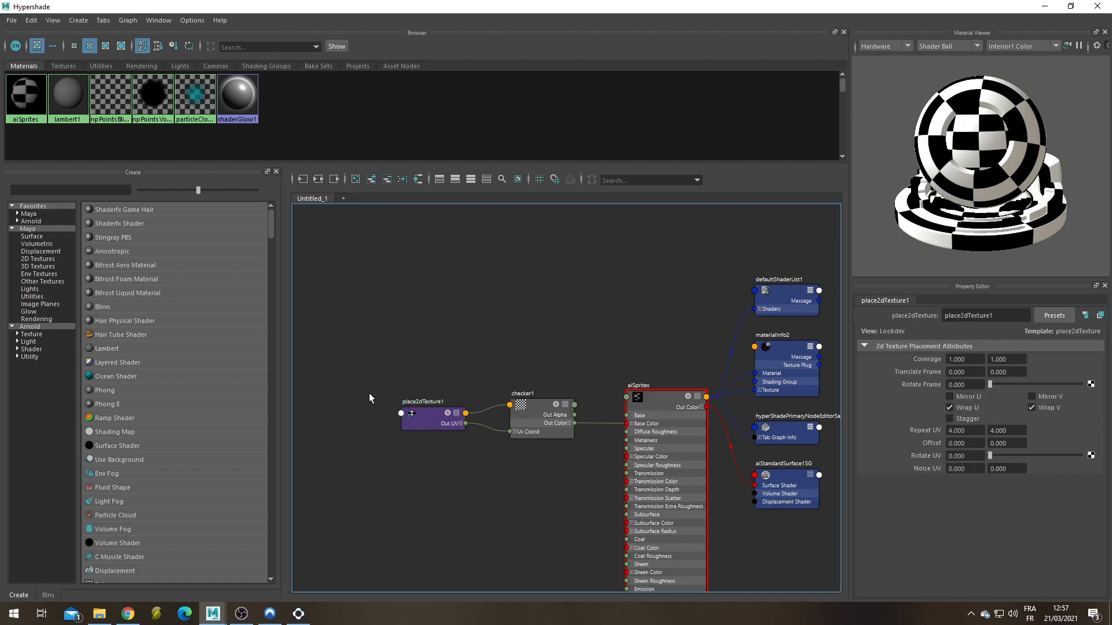
drag(416, 411, 409, 410)
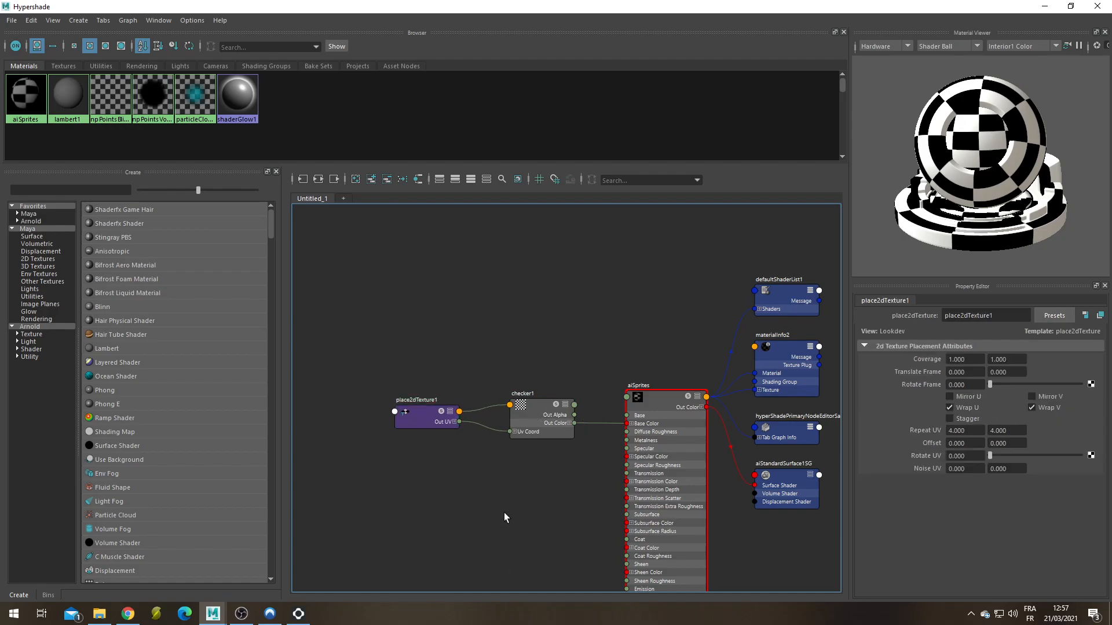
middle_drag(535, 519, 455, 421)
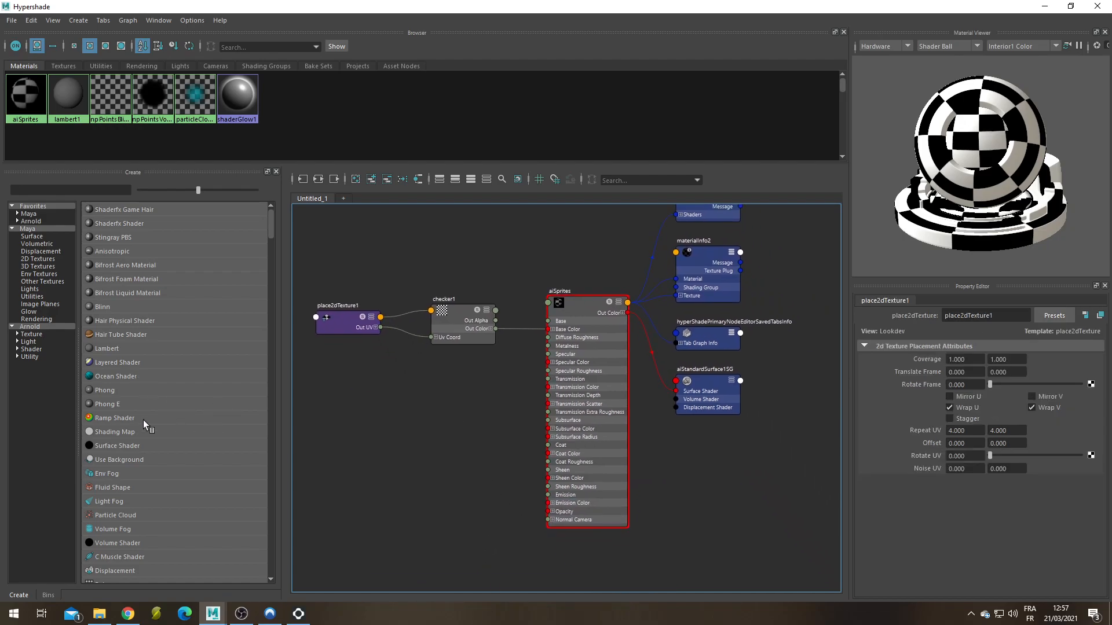
Create a Ramp texture in the aiSprites graph and set its Type to Circular Ramp.
scroll(175, 447, down, 8)
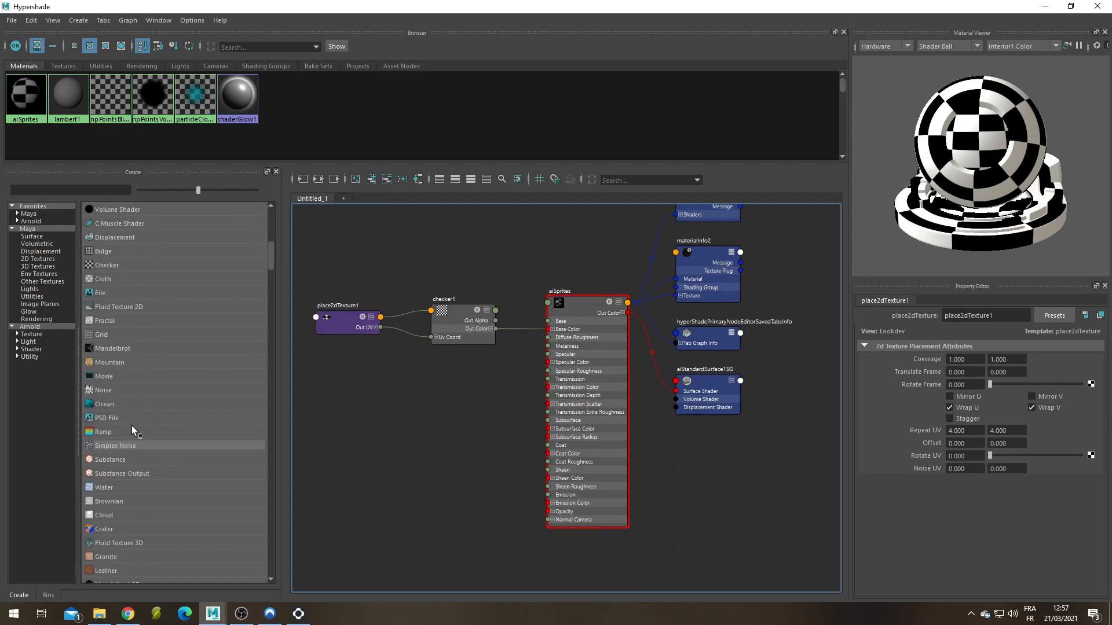
click(112, 431)
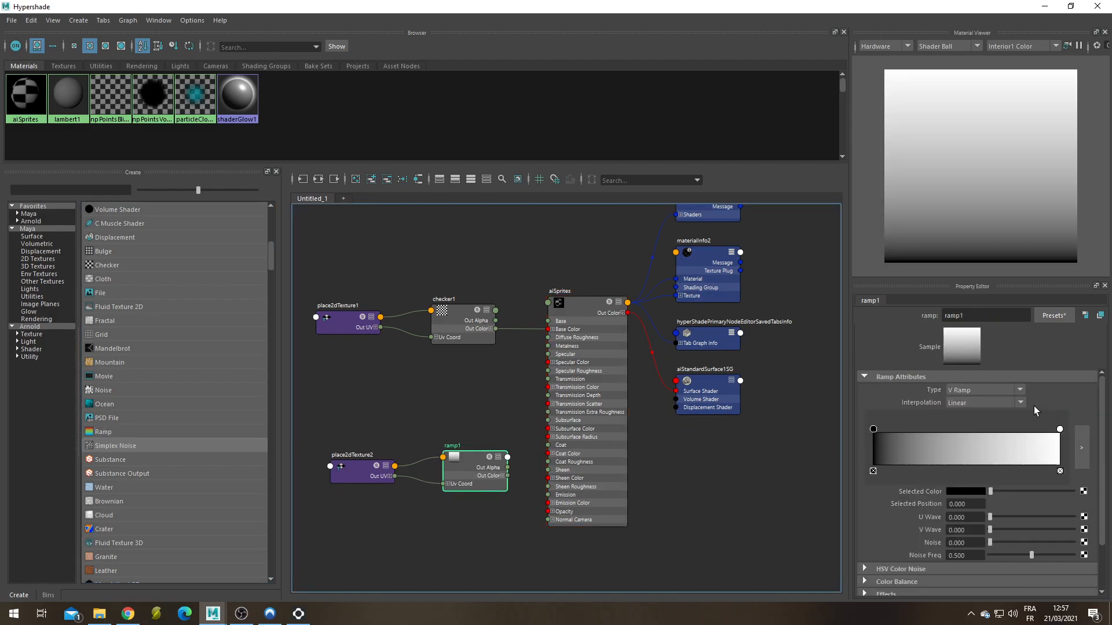
click(1005, 391)
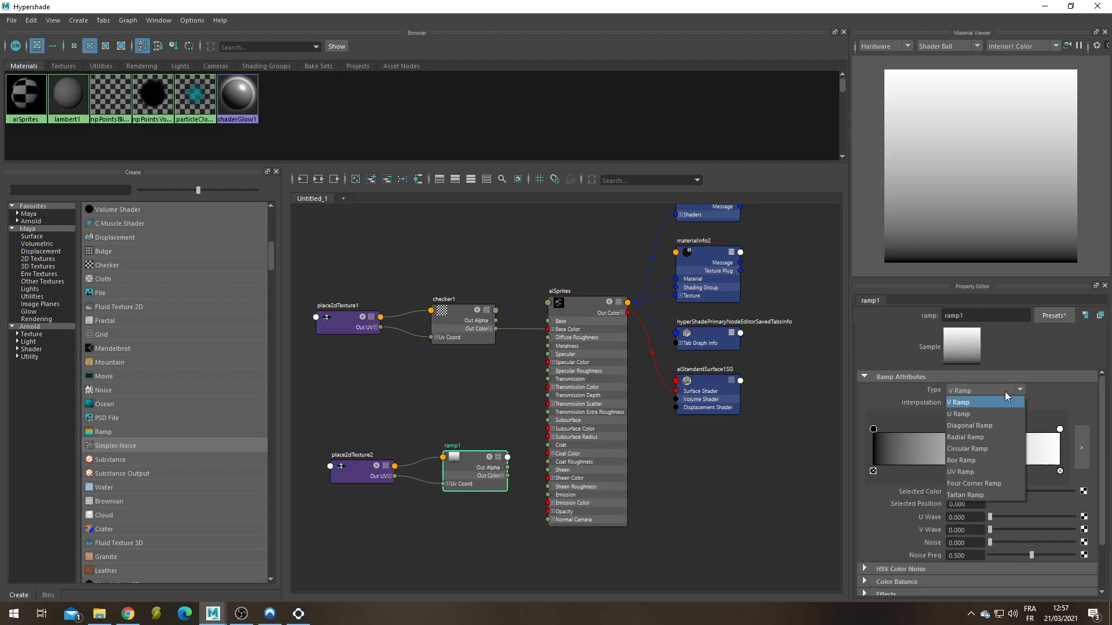
click(968, 451)
Rearrange ramp1 to fade from white at its start to black at position 0.464, and raise Noise to about 0.16.
drag(873, 430, 930, 431)
click(1061, 429)
drag(1030, 435, 960, 439)
click(1060, 470)
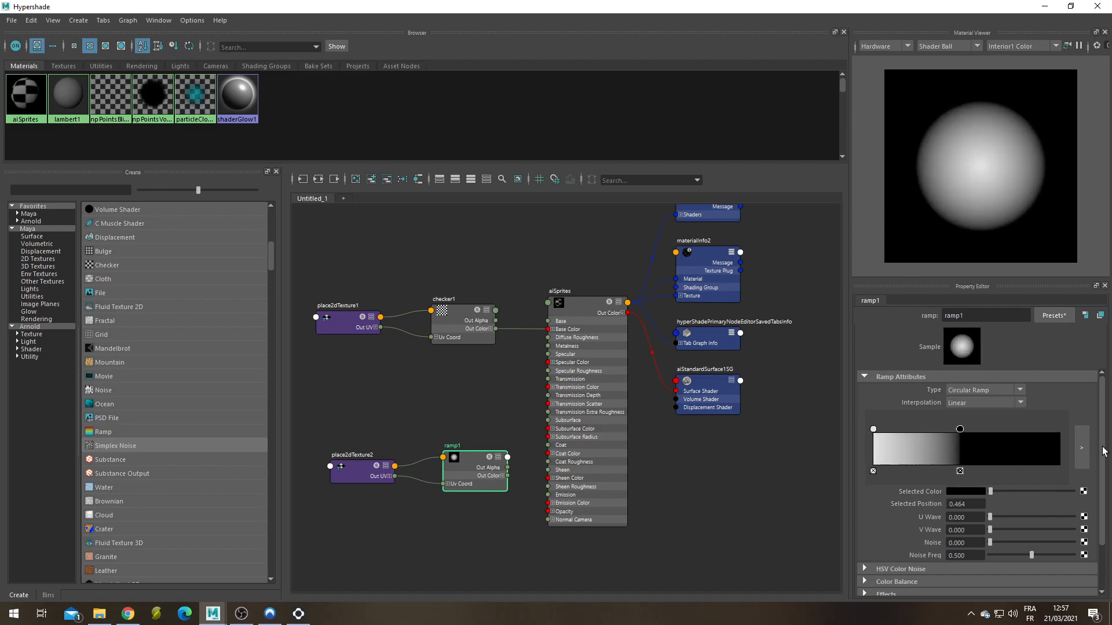
drag(1005, 540, 1002, 541)
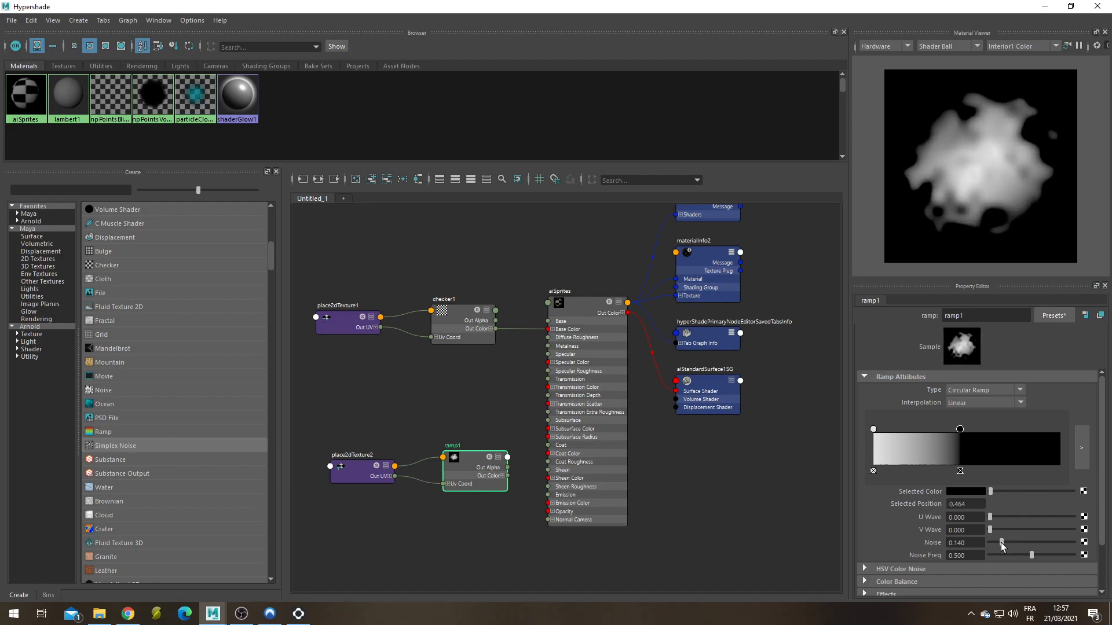
Move ramp1 together with its place2dTexture2 node to just below the checker1 nodes.
scroll(343, 411, down, 3)
click(370, 442)
click(348, 453)
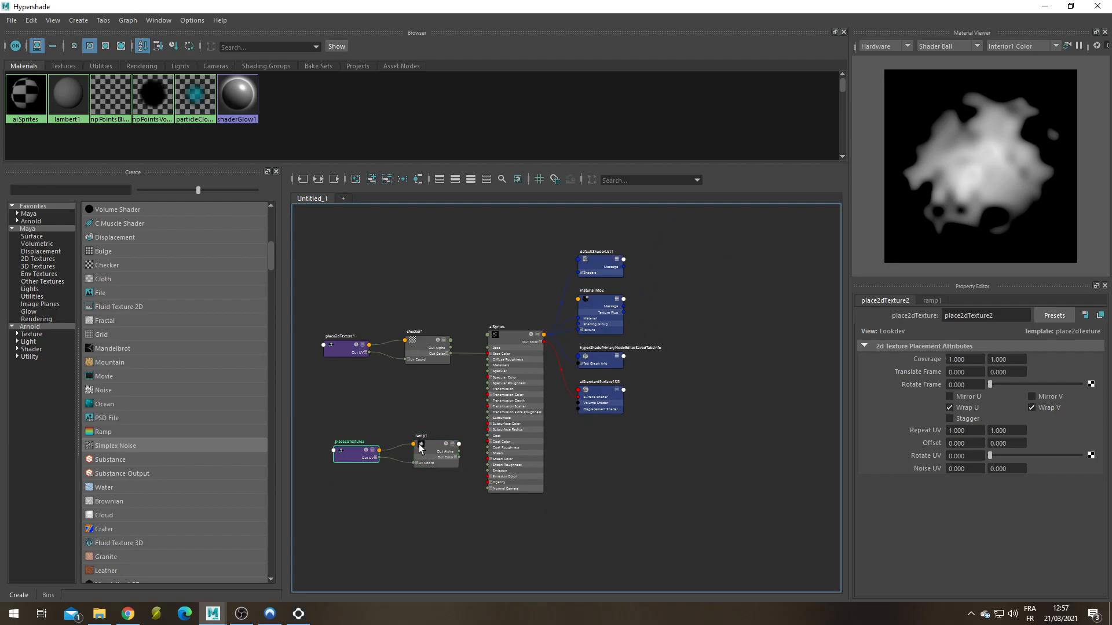
drag(429, 451, 396, 399)
scroll(157, 447, down, 3)
scroll(156, 448, up, 2)
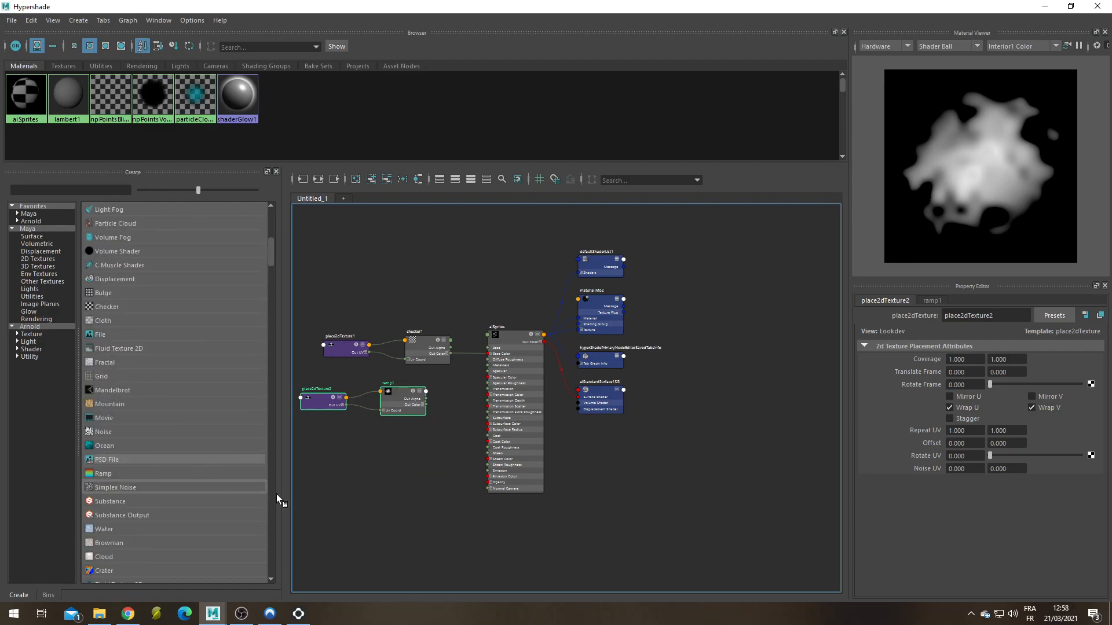
Duplicate ramp1 and its place2dTexture2 node by copy and paste, and place the copies directly beneath the originals.
alt+middle_drag(372, 502, 517, 455)
click(552, 429)
drag(461, 369, 560, 412)
key(ctrl+c)
key(ctrl+v)
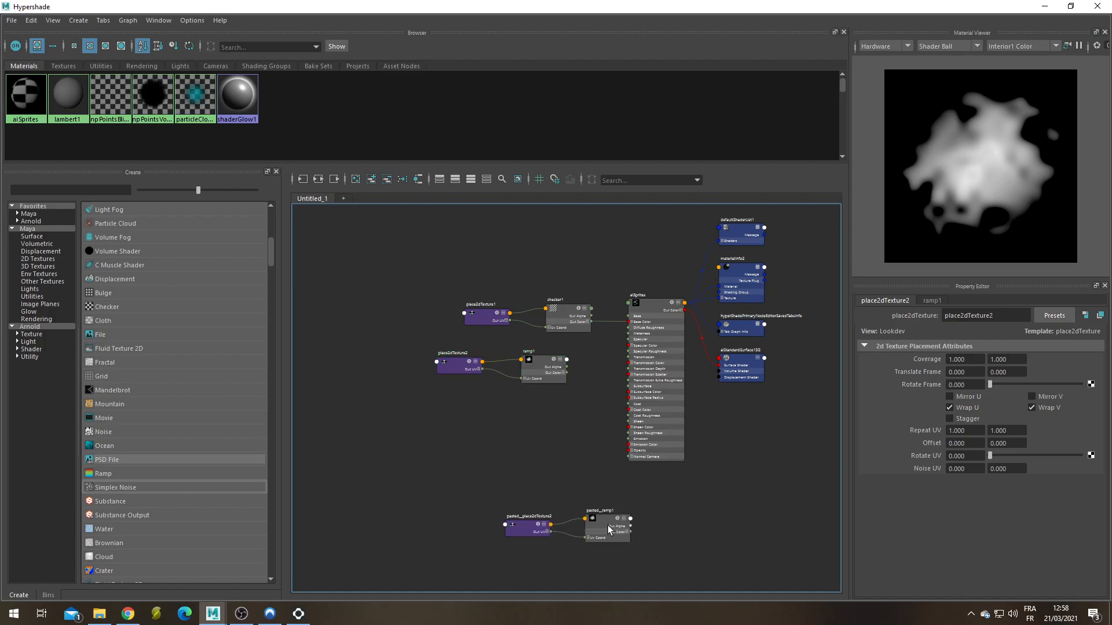
drag(623, 538, 562, 427)
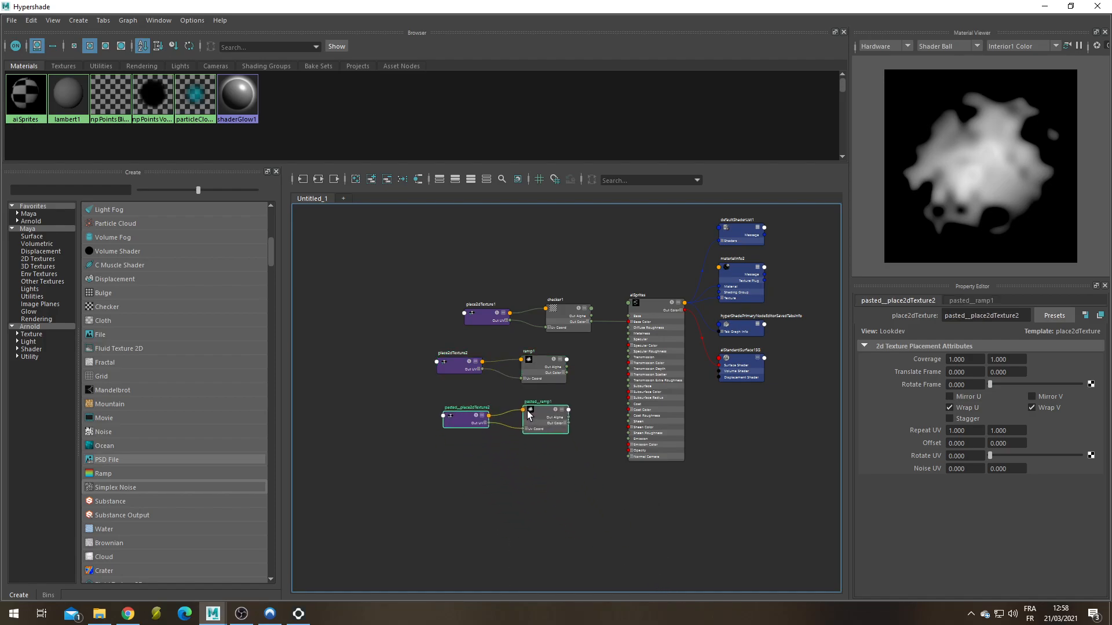
Set V Wave to about 0.049 and Noise to about 0.007 on pasted__ramp1, and compare the three texture previews.
click(563, 427)
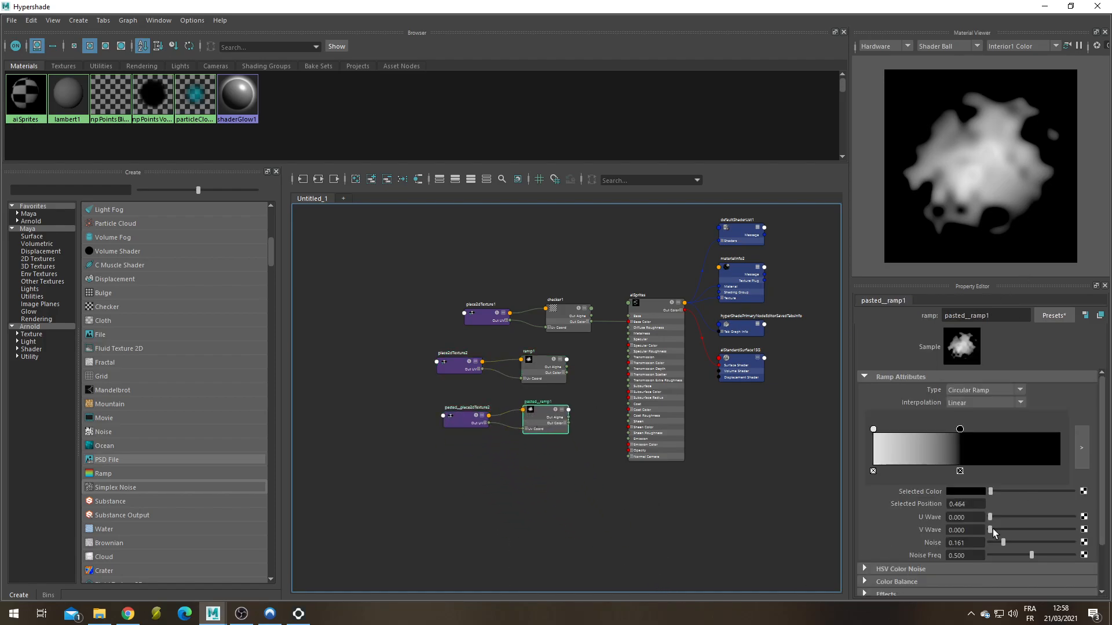
mouse_move(1004, 532)
mouse_down()
mouse_move(993, 527)
mouse_move(1016, 543)
mouse_move(990, 542)
mouse_up()
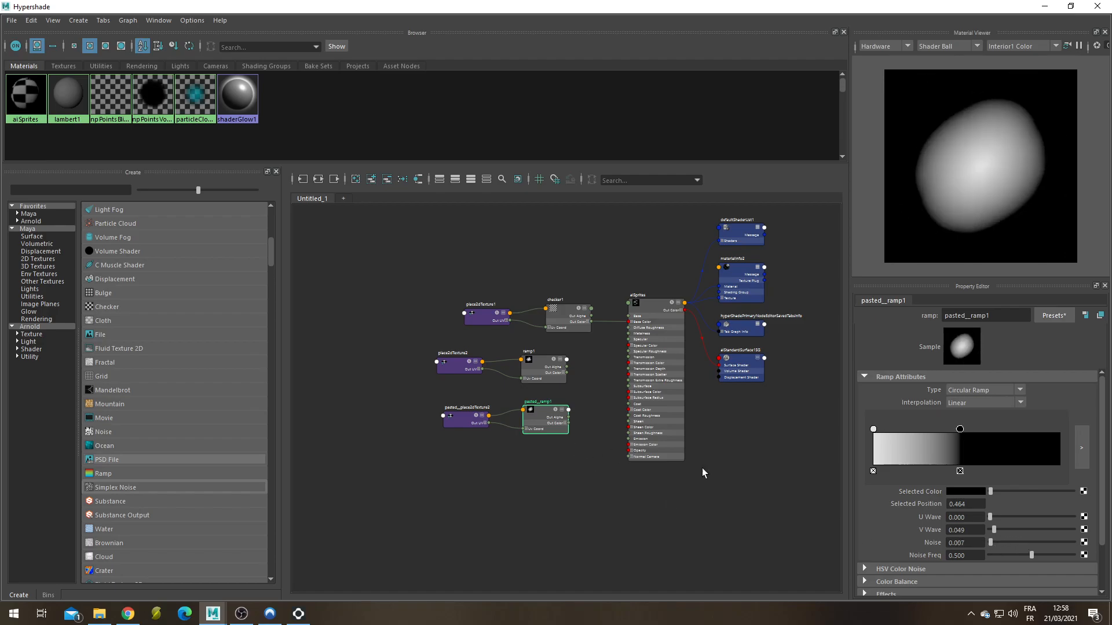
scroll(611, 341, up, 5)
click(571, 285)
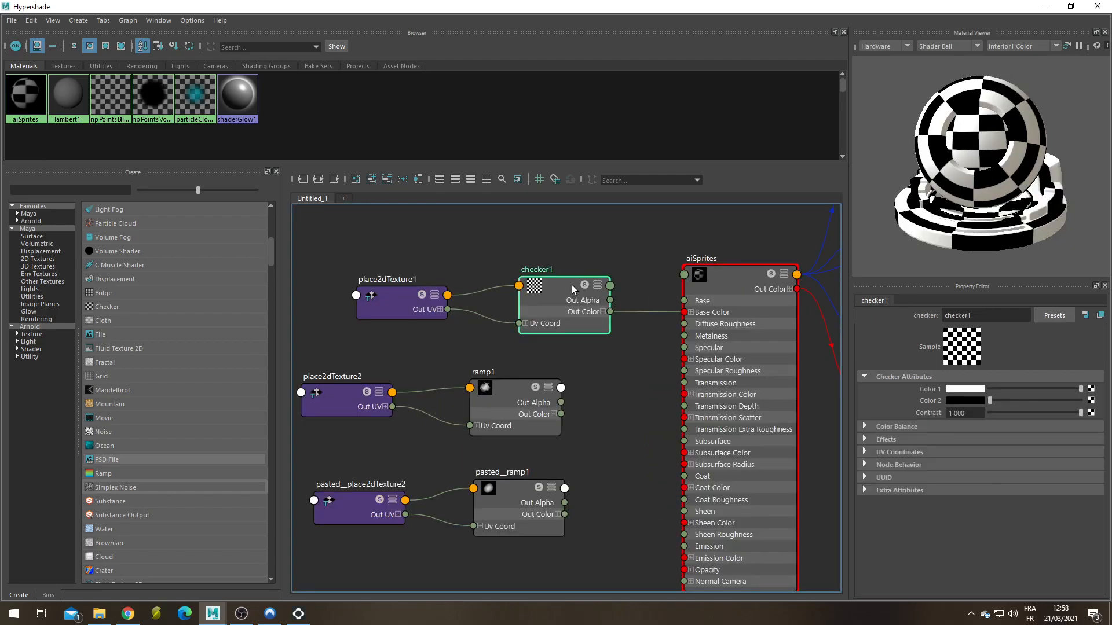
click(520, 394)
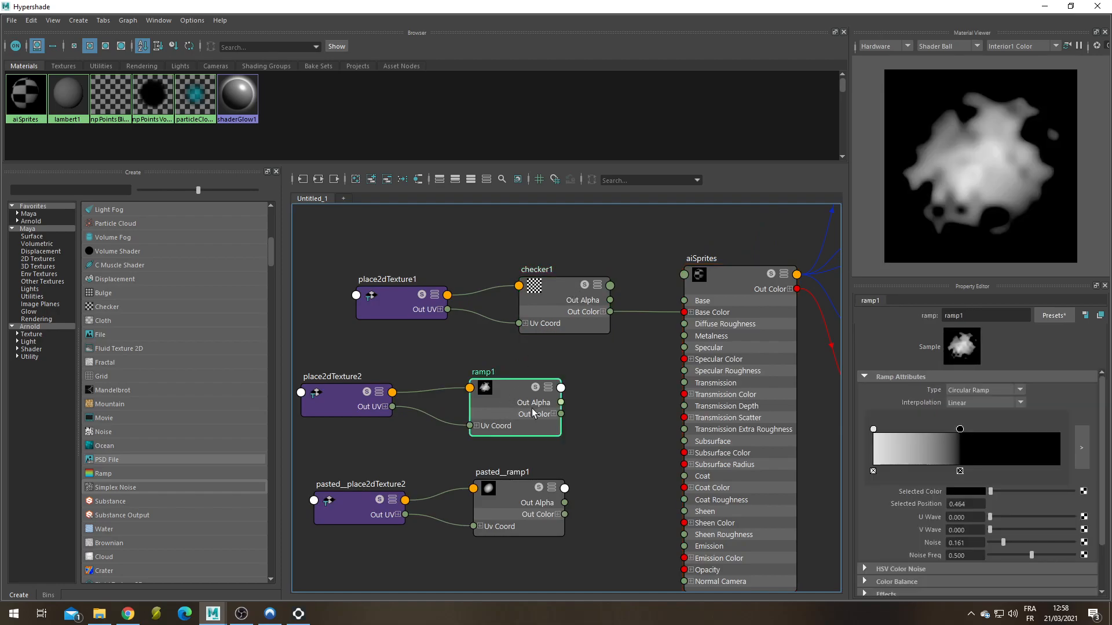
click(502, 489)
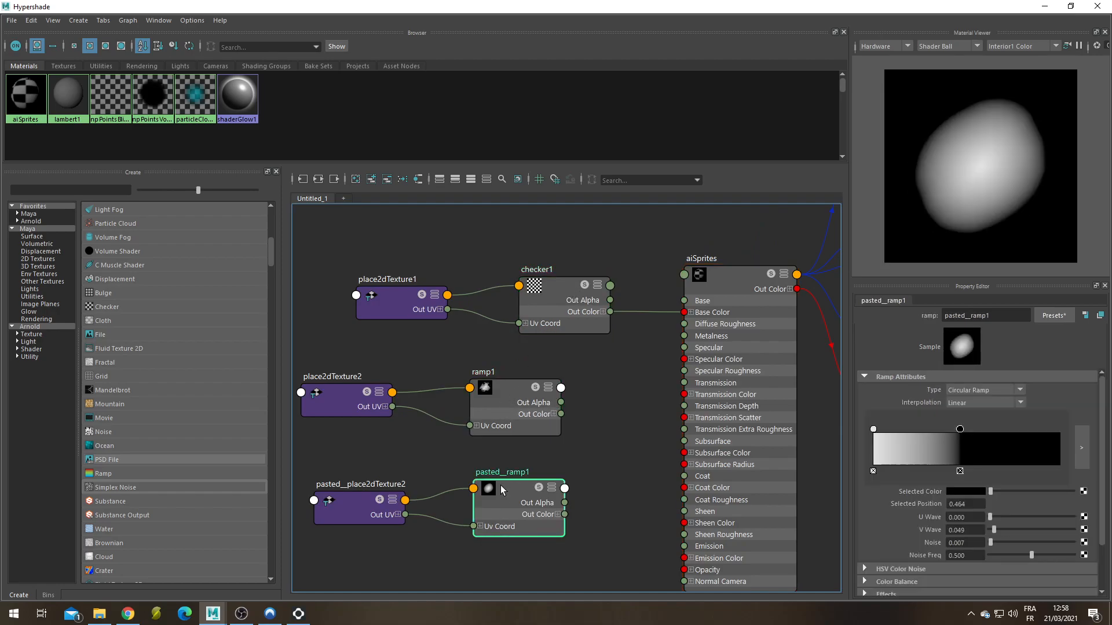
Move aiSprites and its downstream nodes away from the textures to free space between them.
scroll(502, 489, down, 5)
drag(579, 330, 708, 534)
drag(582, 412, 704, 418)
scroll(626, 457, up, 2)
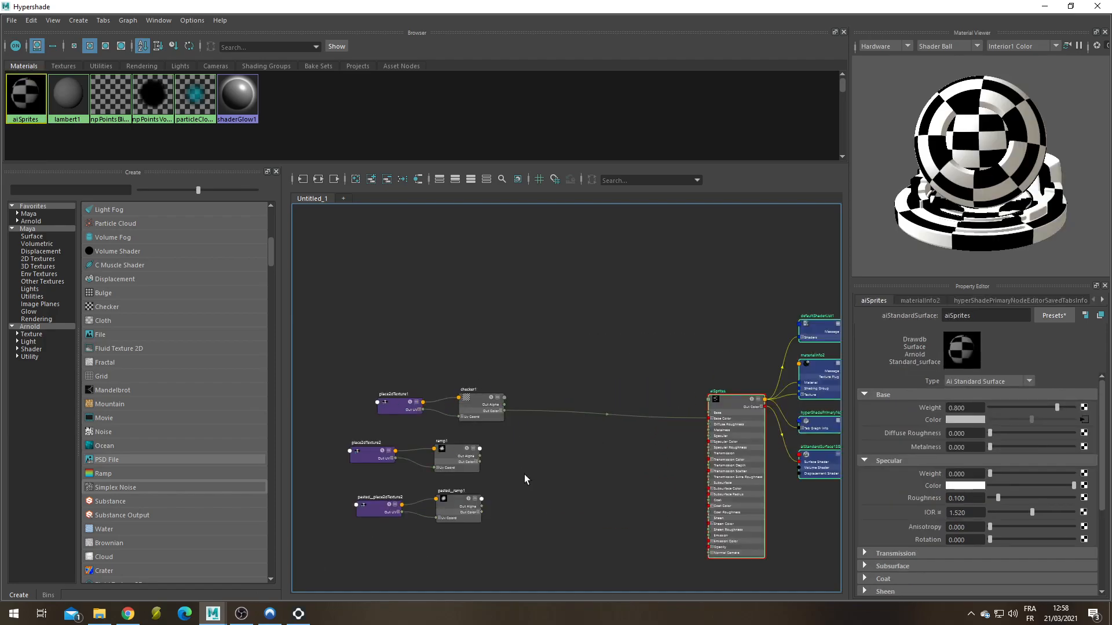
click(570, 450)
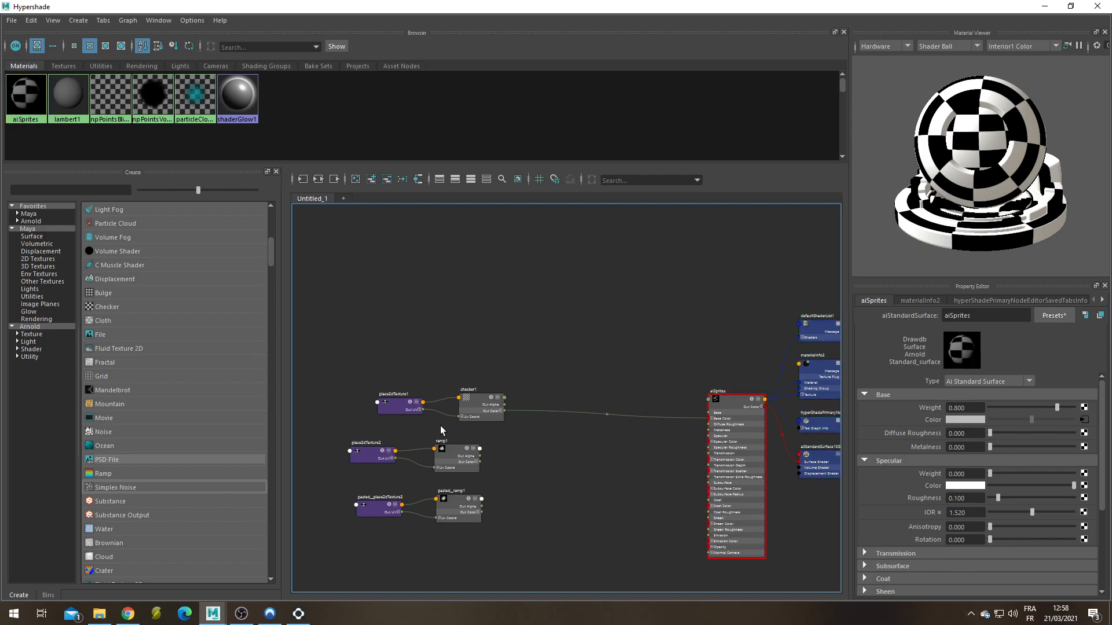
Create an aiSwitch node and place it between the texture nodes and aiSprites.
key(Tab)
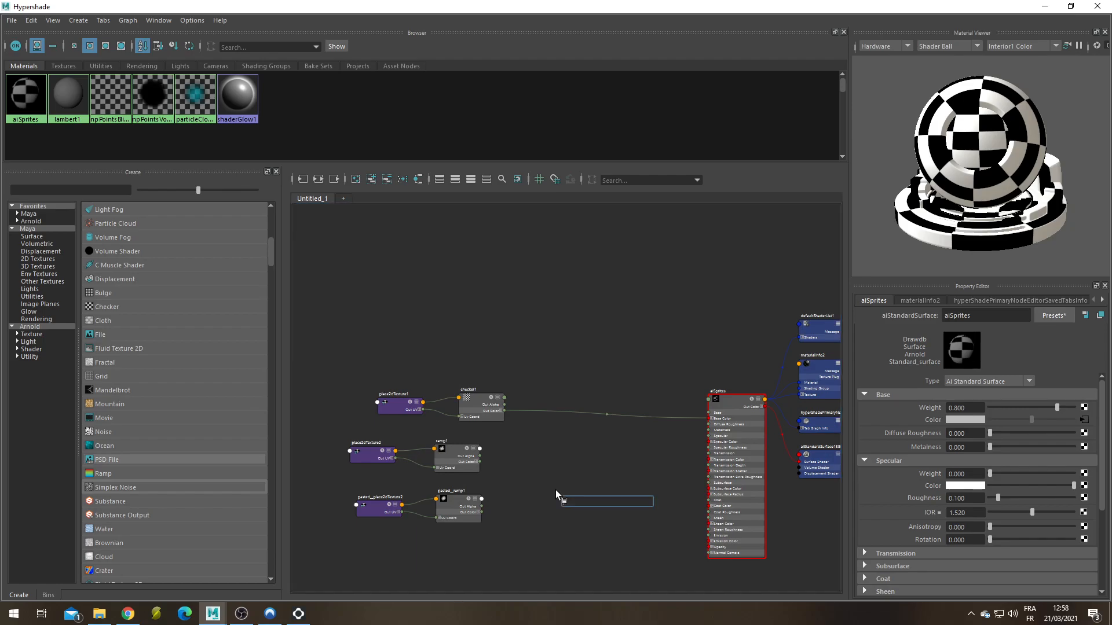
text(aisw)
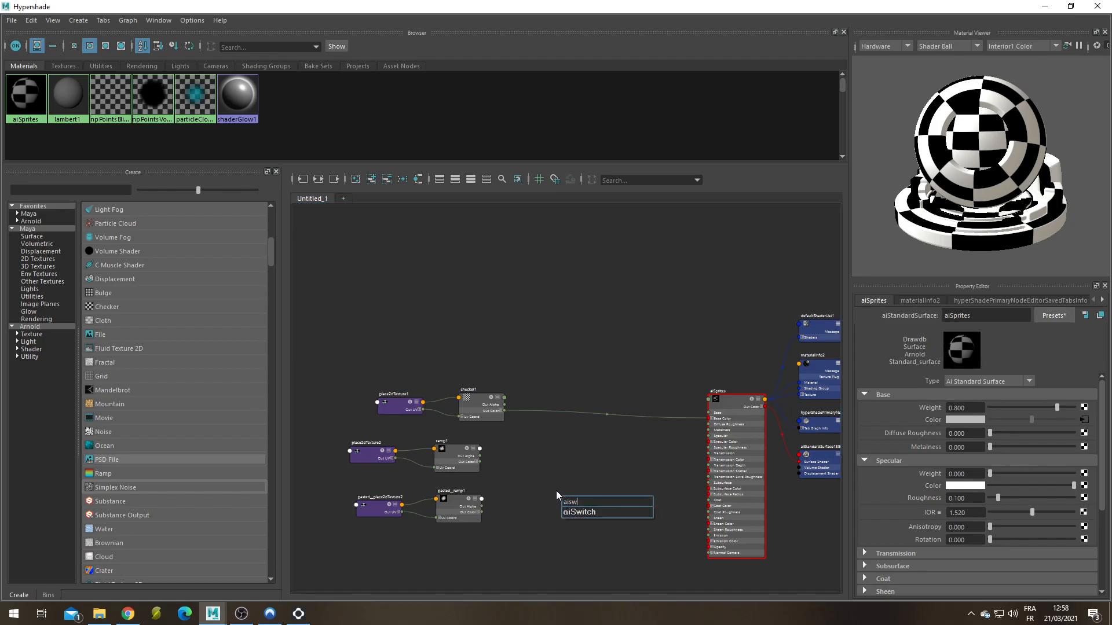
key(Down)
key(Return)
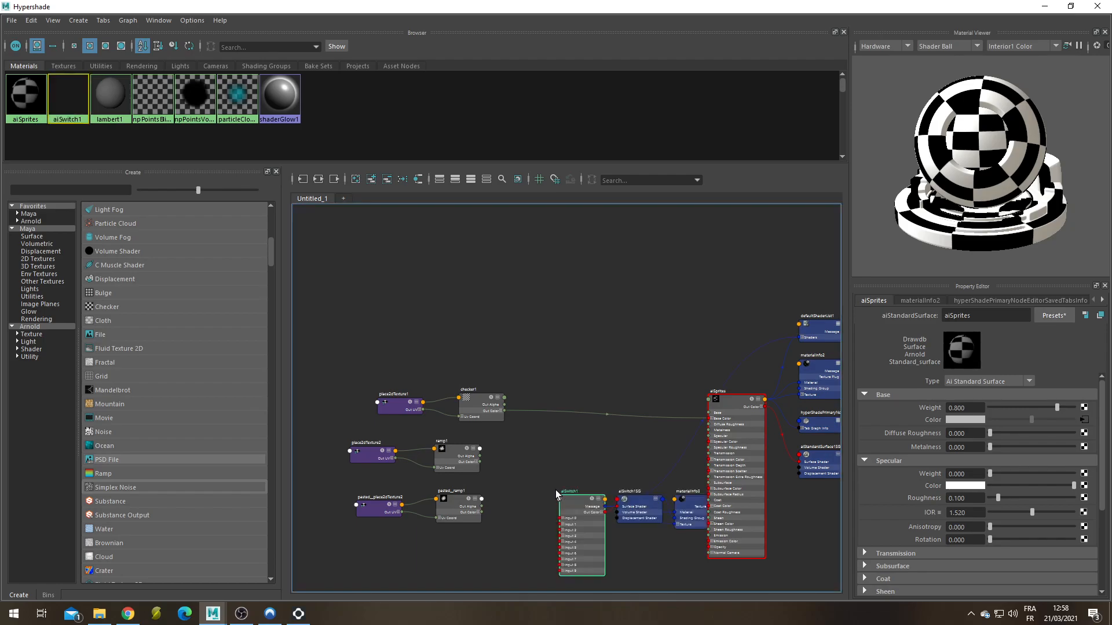
drag(586, 506, 549, 438)
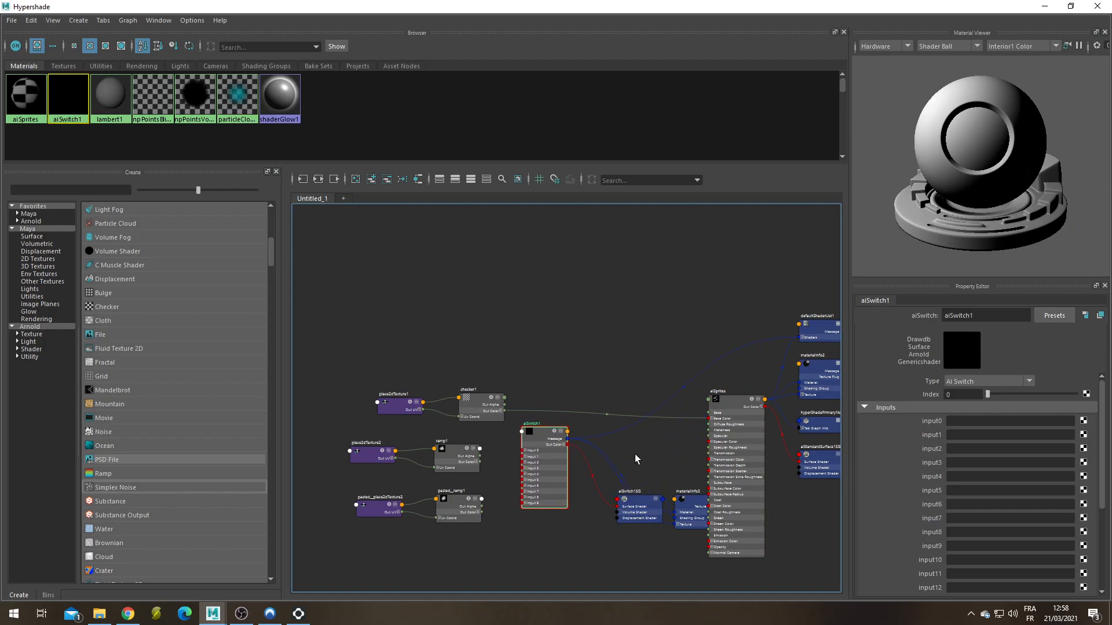
Remove the aiSwitch1SG and materialInfo3 nodes and the aiSprites output nodes from the displayed graph.
click(387, 180)
drag(803, 285, 803, 521)
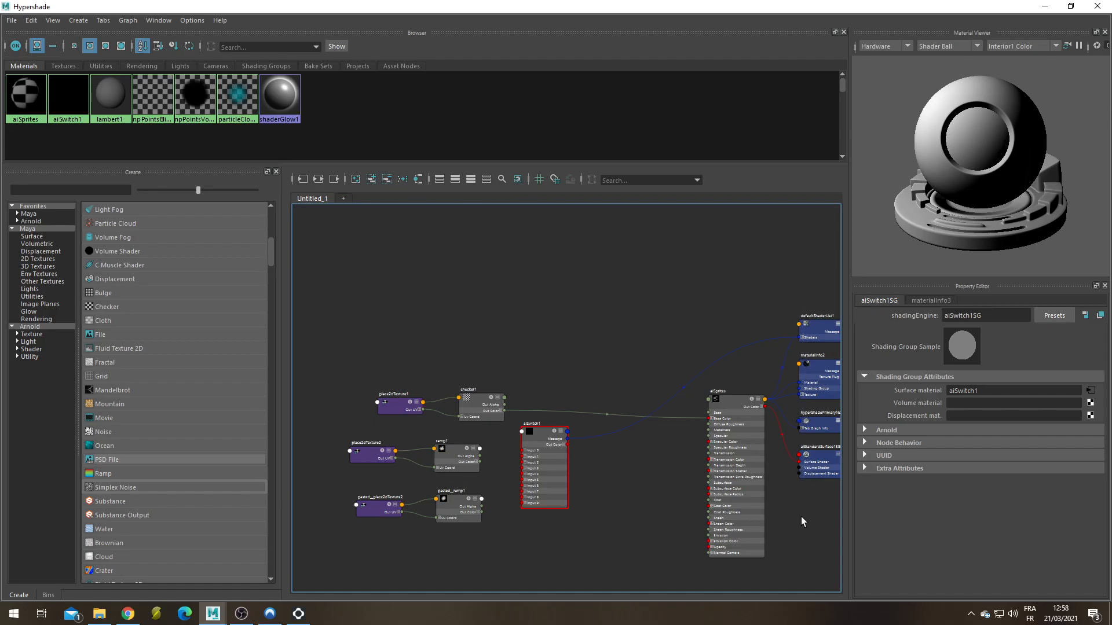
alt+middle_drag(705, 317, 534, 307)
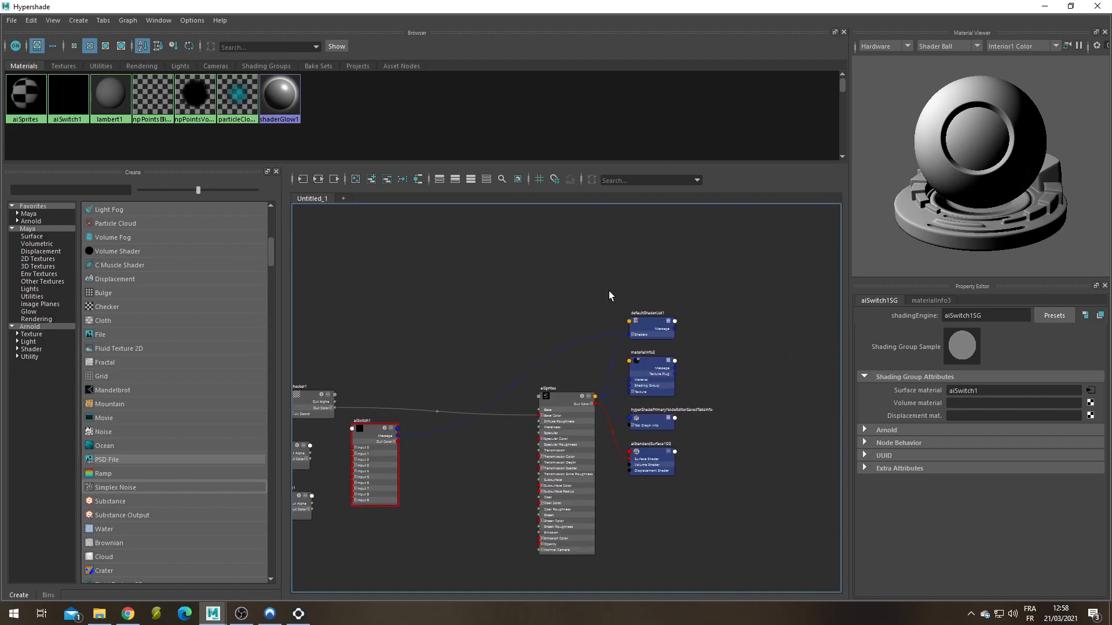
drag(727, 526, 606, 227)
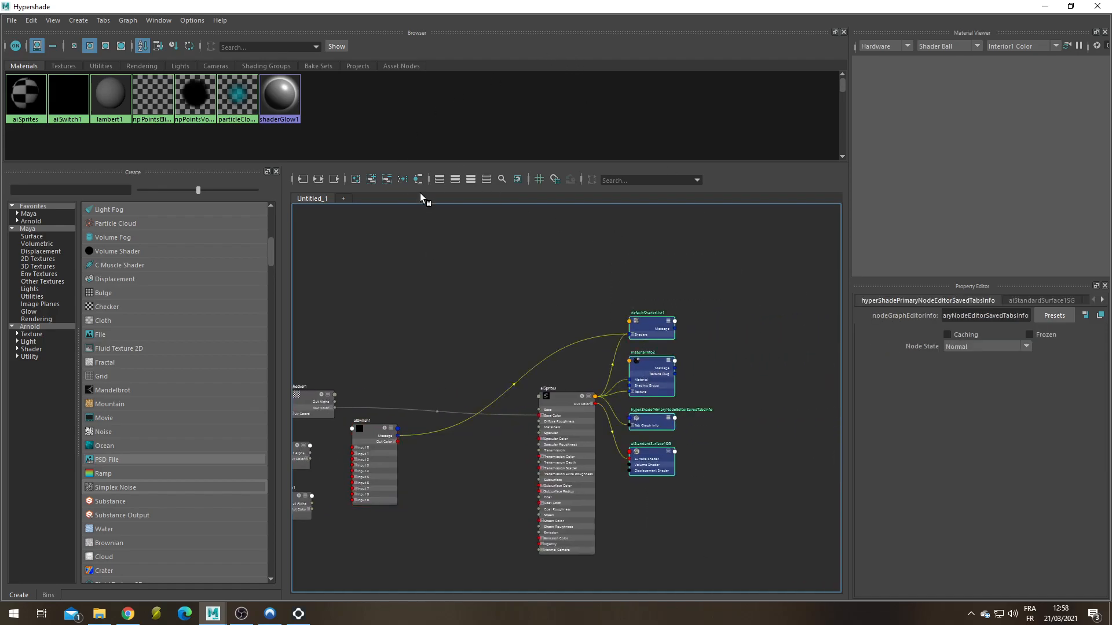
click(386, 180)
alt+middle_drag(442, 484, 484, 415)
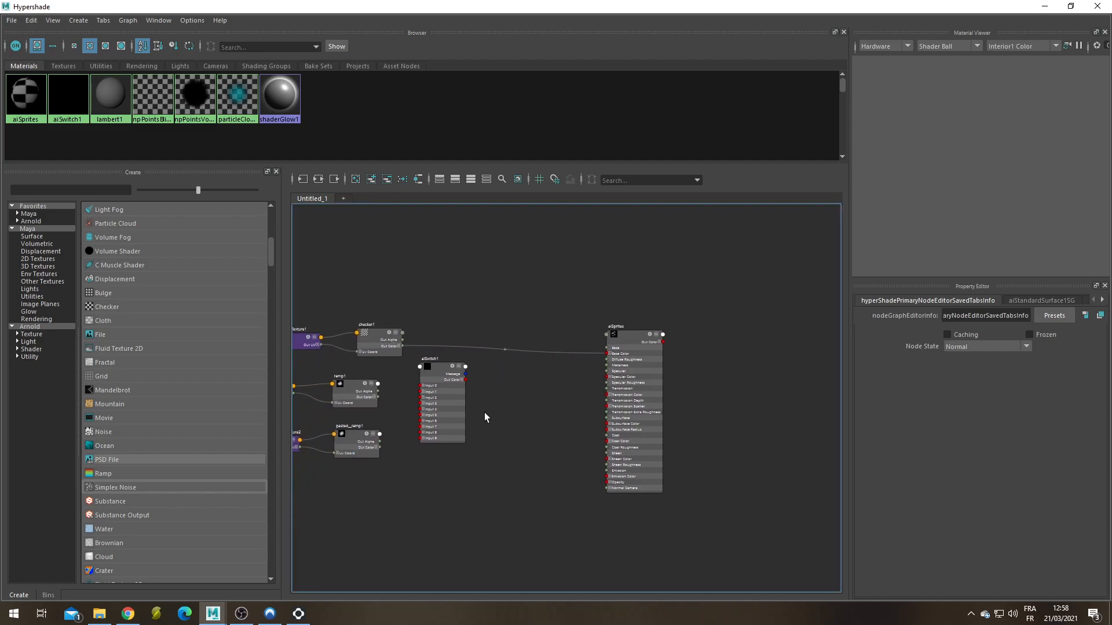
Connect aiSwitch1's Out Color to the Base Color of aiSprites.
scroll(484, 415, up, 4)
drag(446, 346, 727, 293)
alt+middle_drag(590, 459, 728, 468)
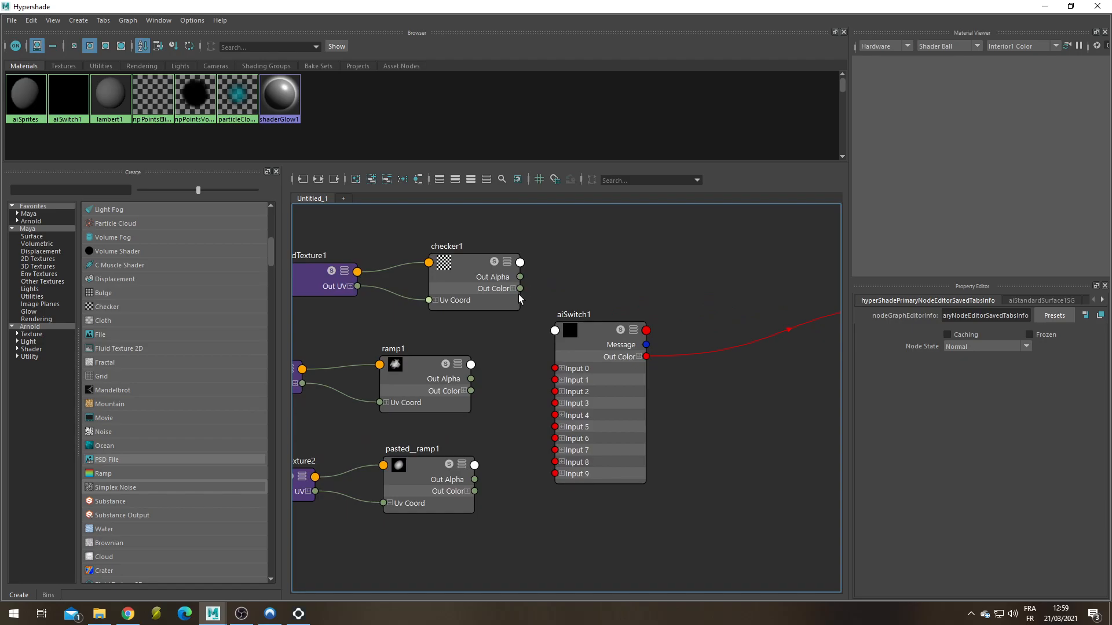
Connect the Out Color of checker1, ramp1 and pasted__ramp1 to aiSwitch1's Input 0, Input 1 and Input 2 respectively.
drag(524, 303, 555, 368)
drag(470, 392, 555, 380)
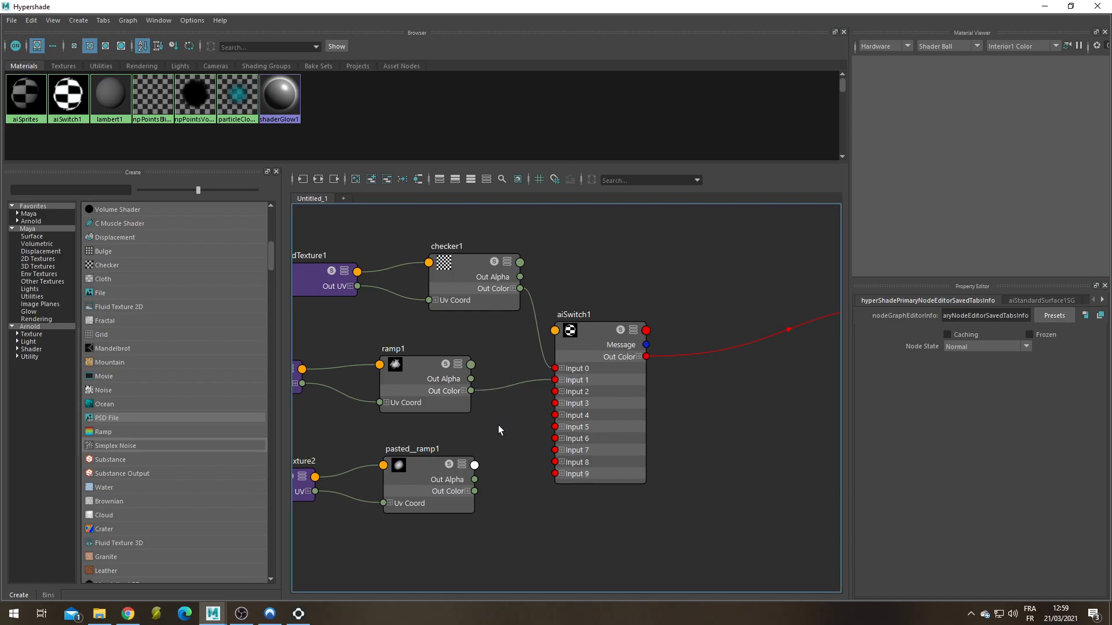
drag(472, 492, 558, 392)
scroll(559, 393, down, 3)
click(573, 367)
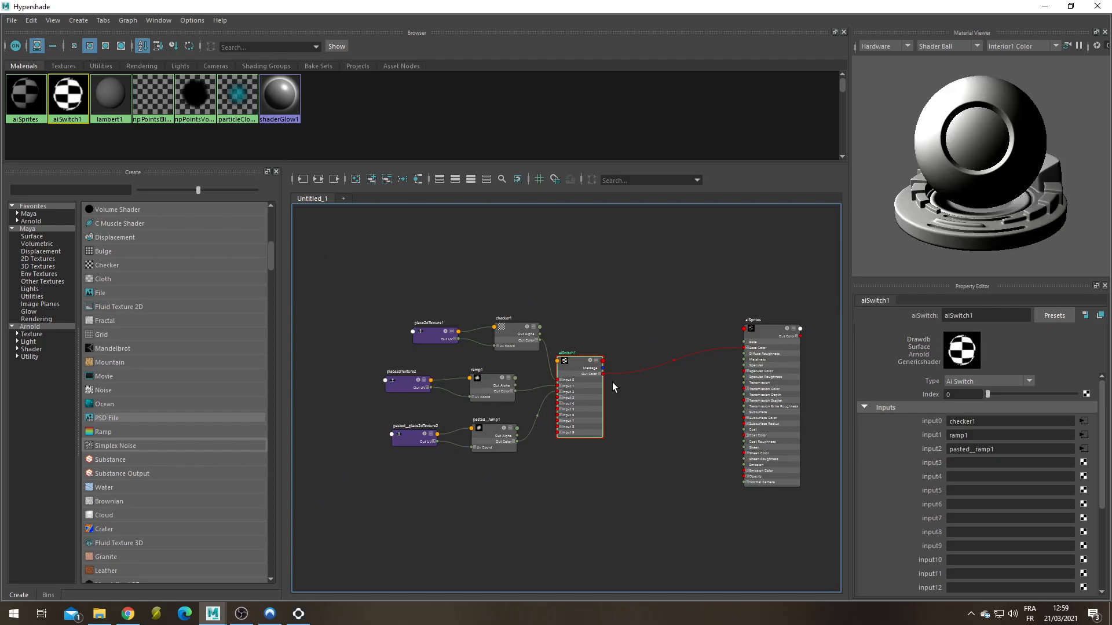
Shrink the Hypershade window and open the Arnold RenderView to check the sprites with the switch's checker input.
double_click(637, 4)
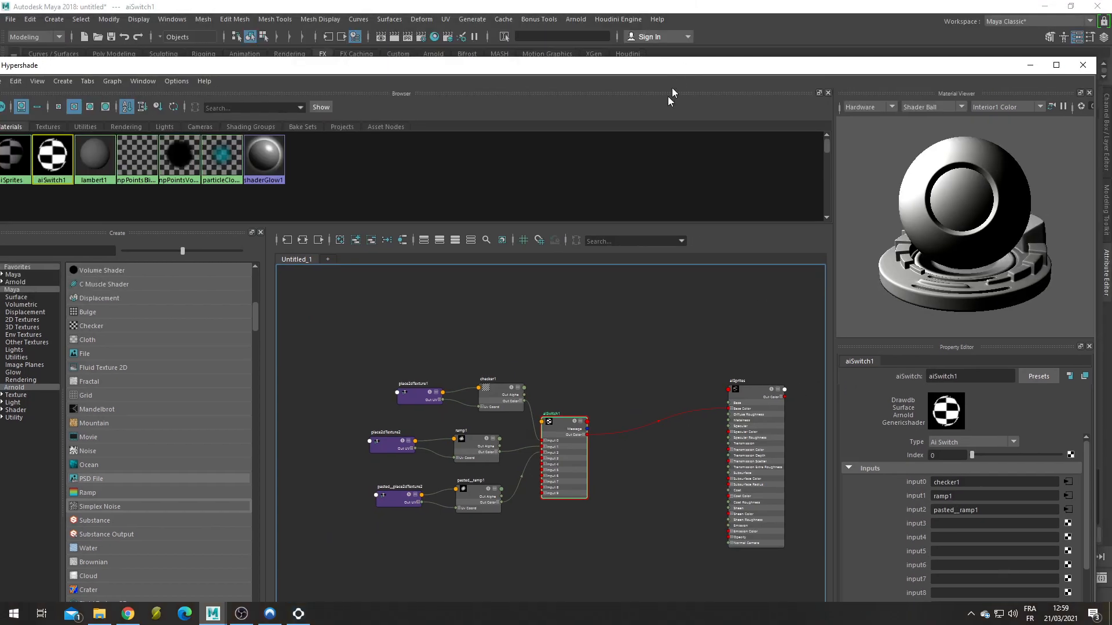
click(577, 21)
click(584, 40)
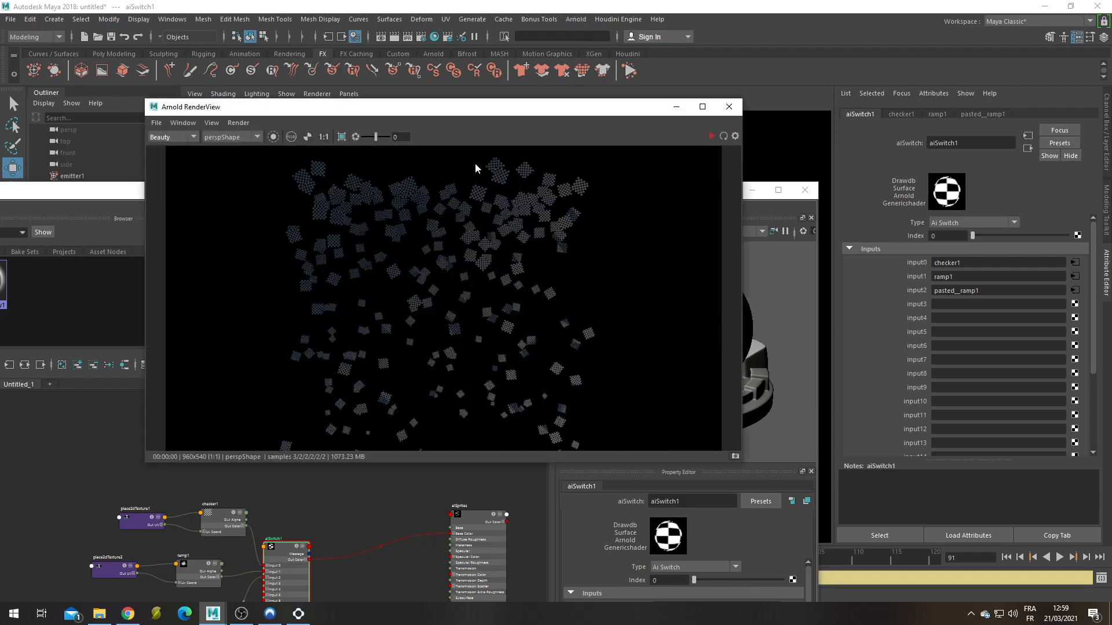
Maximize the Hypershade again and set the Index of aiSwitch1 to 1.
double_click(121, 193)
scroll(683, 471, up, 5)
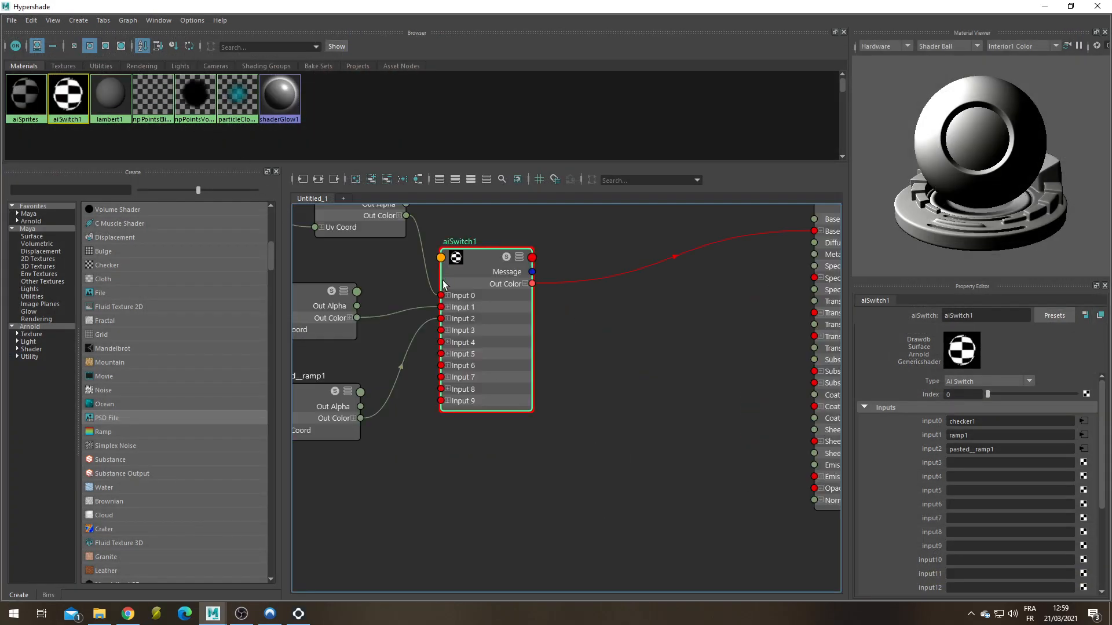
scroll(562, 367, down, 3)
alt+middle_drag(542, 380, 629, 449)
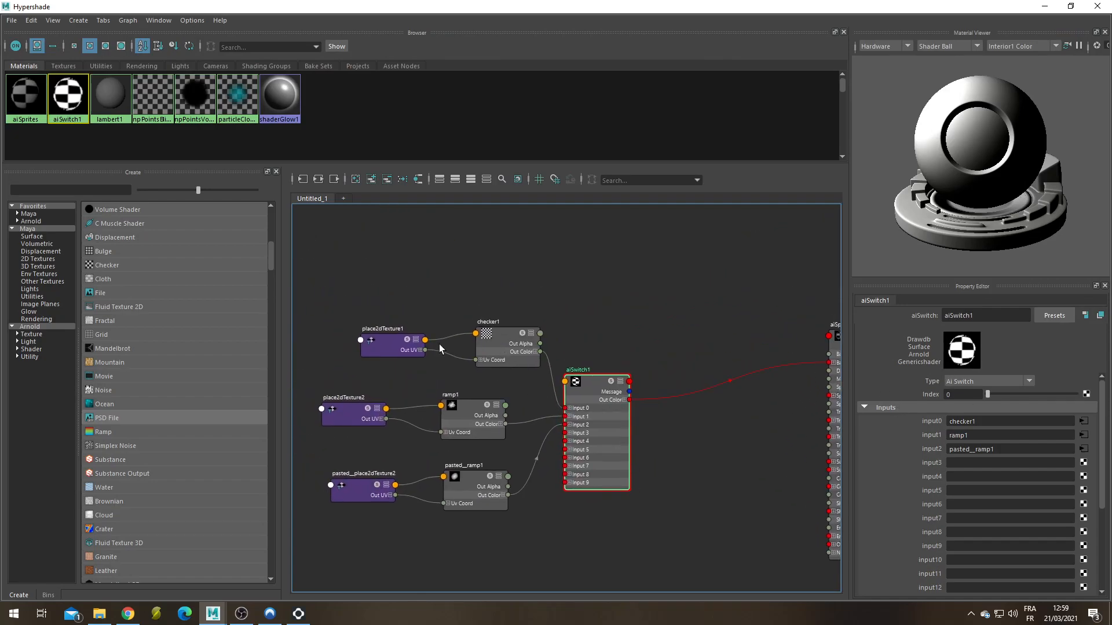
click(1001, 395)
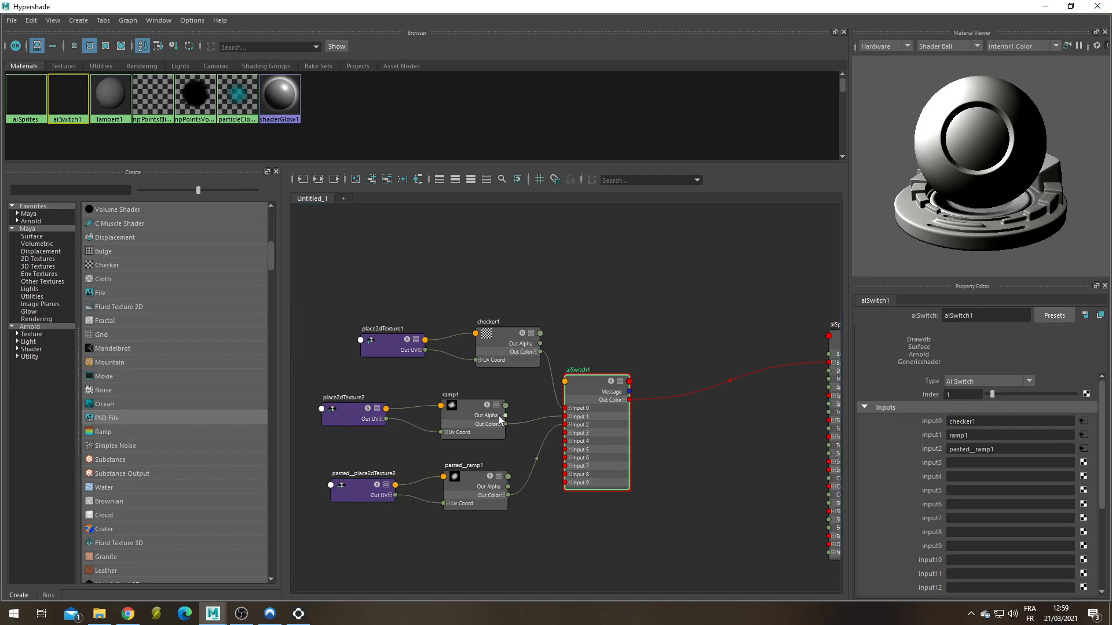
Return to the main Maya window, move the Hypershade clear of the Arnold RenderView, and refresh the render.
click(1045, 6)
mouse_move(214, 611)
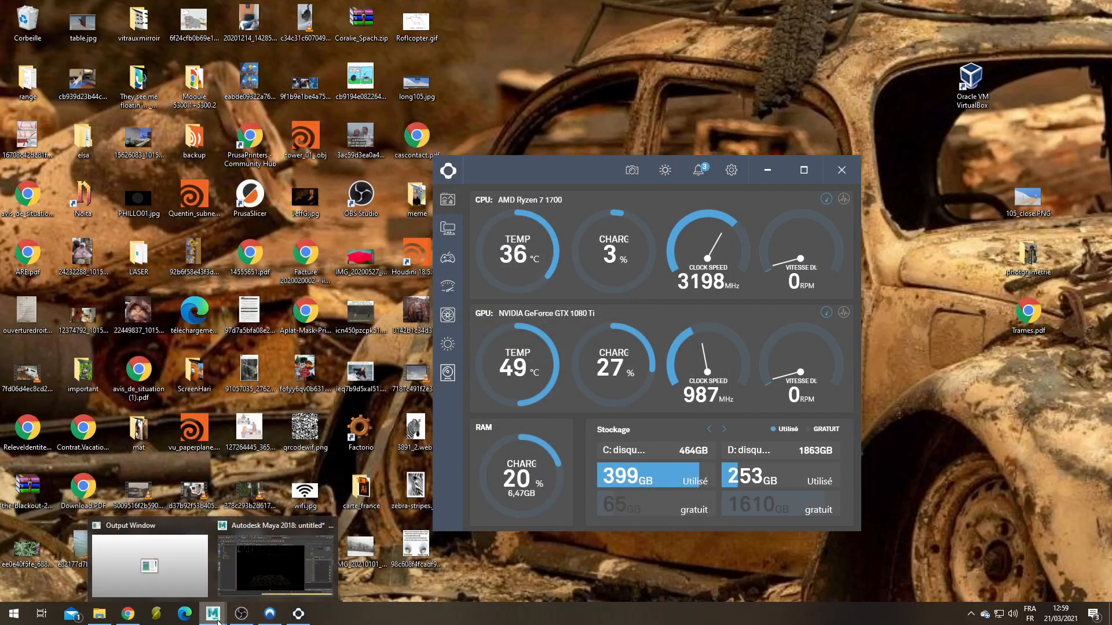
click(258, 567)
drag(925, 6, 649, 278)
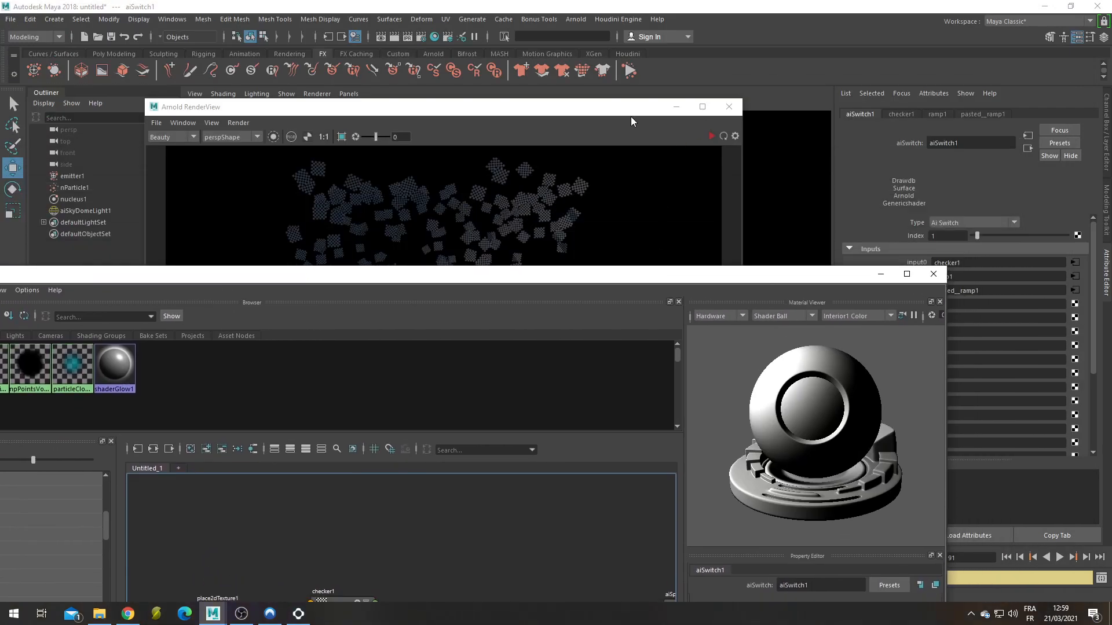
click(724, 136)
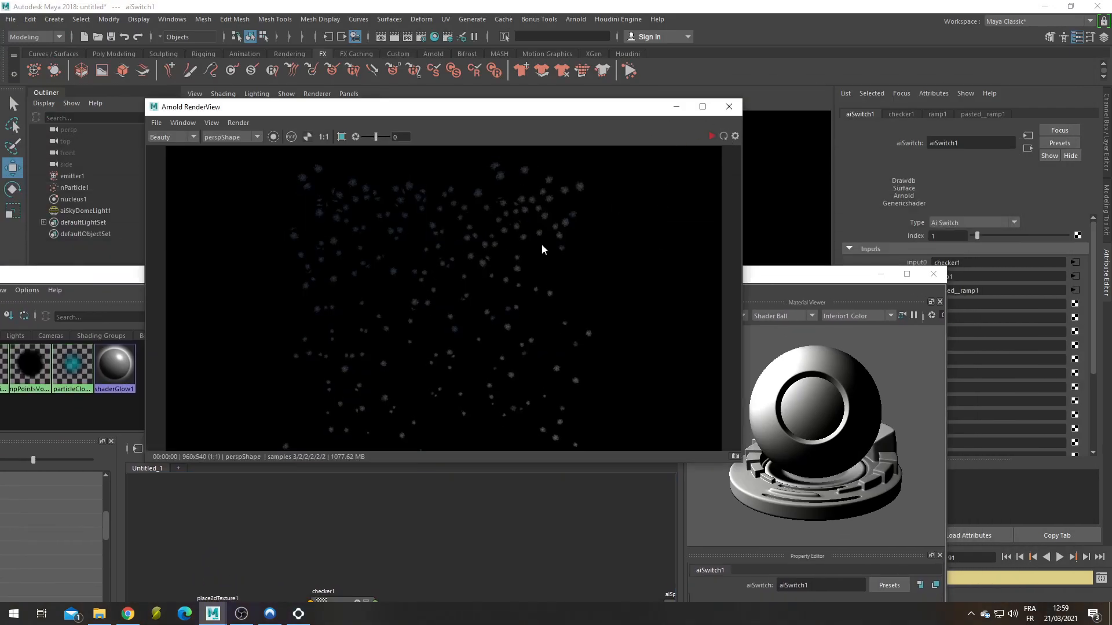
Minimize the Hypershade, select nParticle1 in the scene and close the Arnold RenderView.
drag(808, 276, 876, 107)
double_click(874, 104)
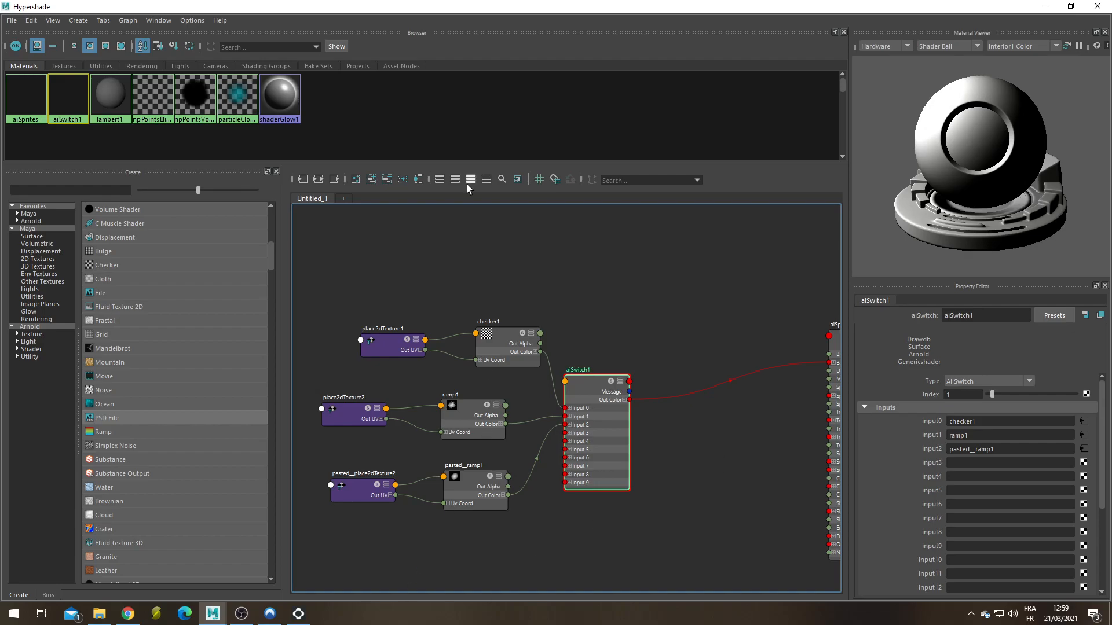
click(1036, 9)
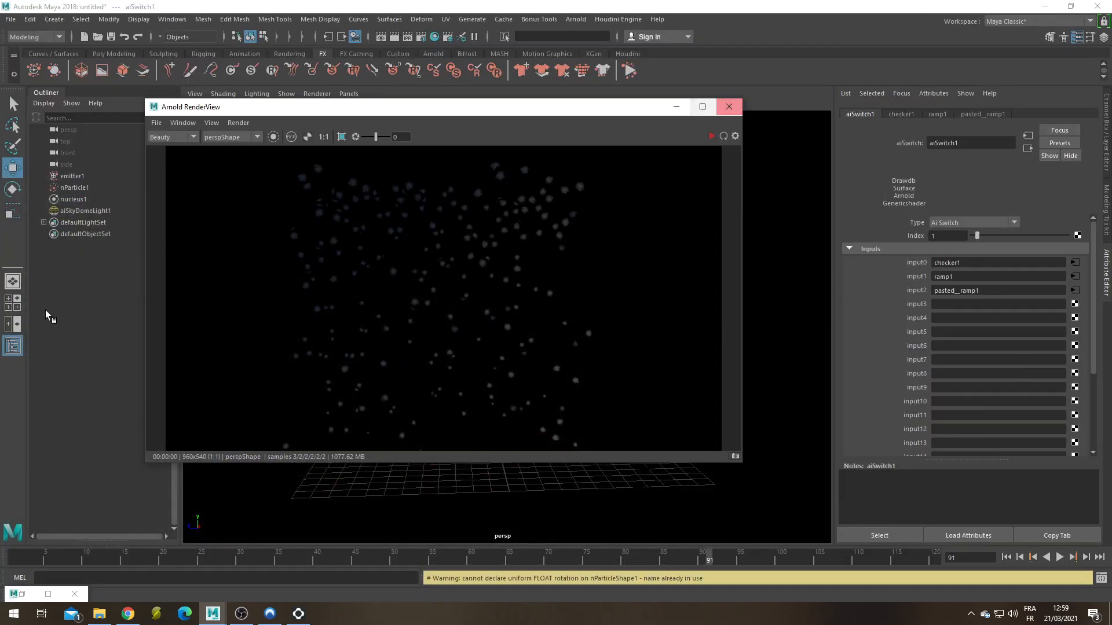
click(71, 188)
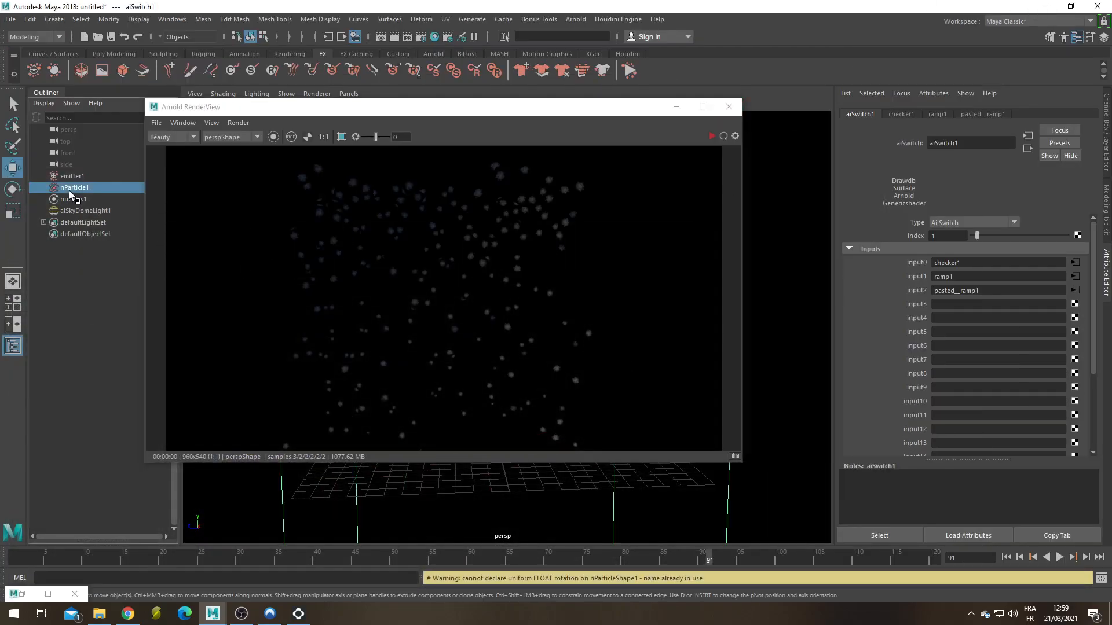
click(728, 108)
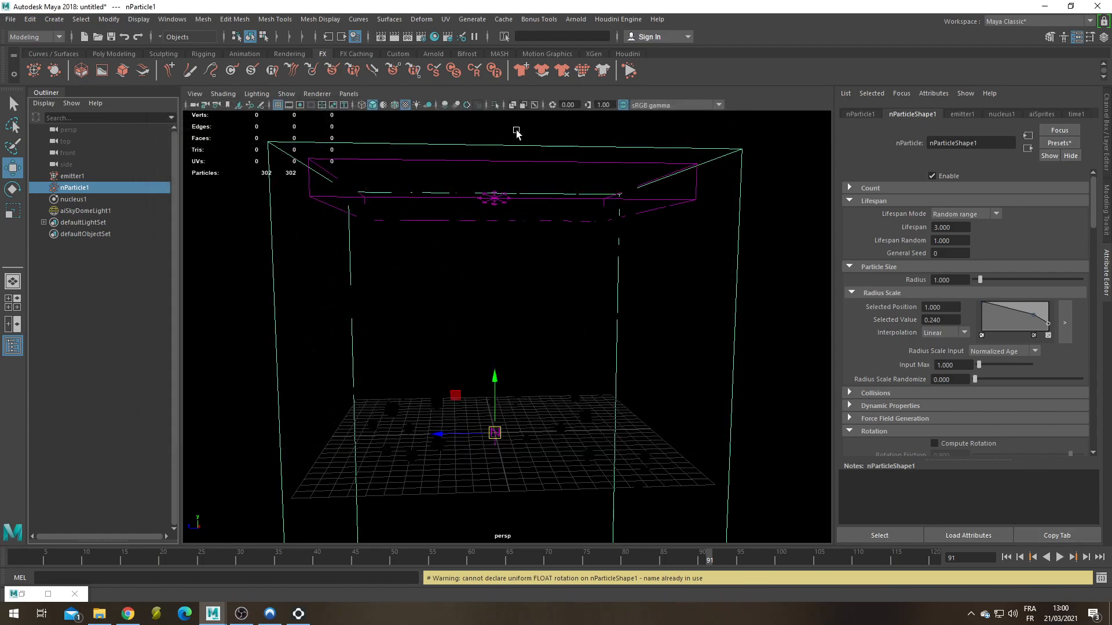
Replay the particle simulation from the first frame to about frame 31 and turn on wireframe-on-shaded display in the viewport.
click(1006, 557)
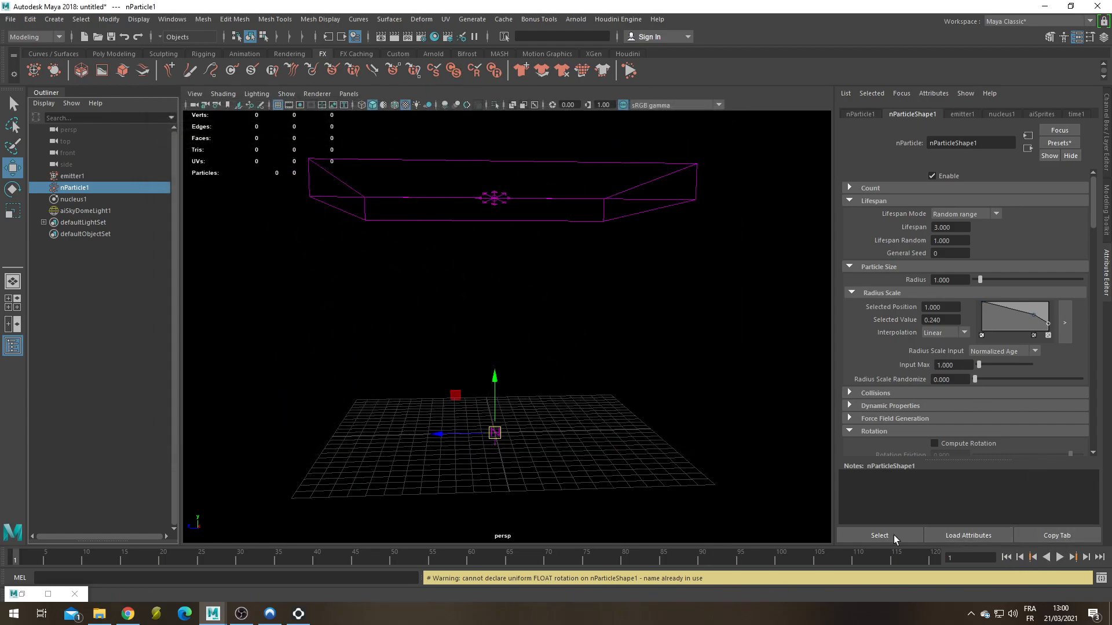
click(1060, 557)
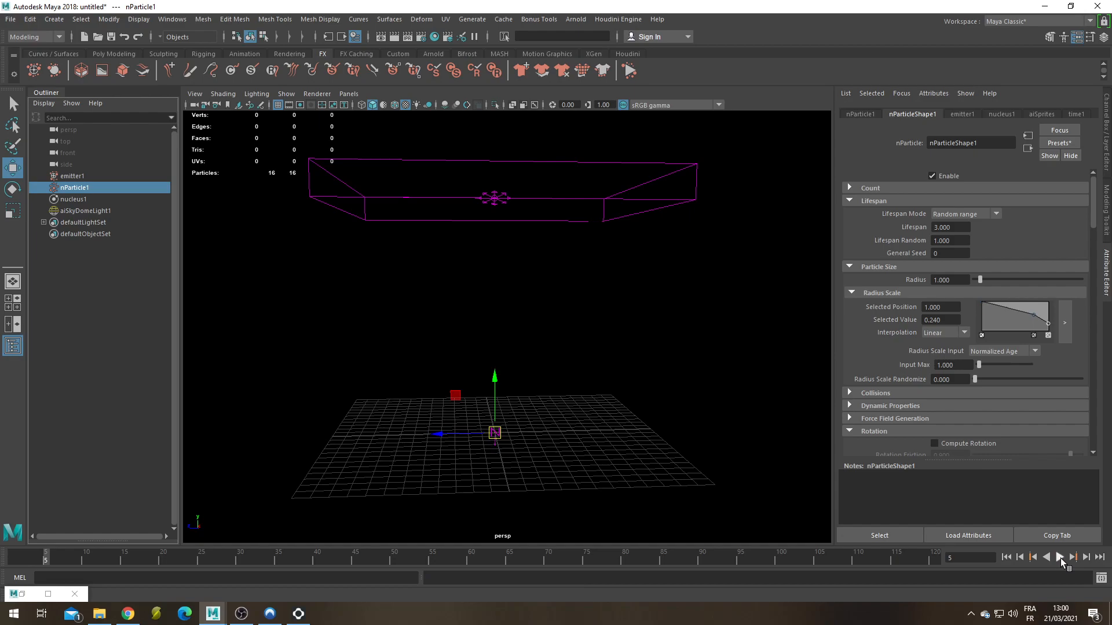
click(1060, 557)
click(395, 106)
click(395, 106)
click(395, 106)
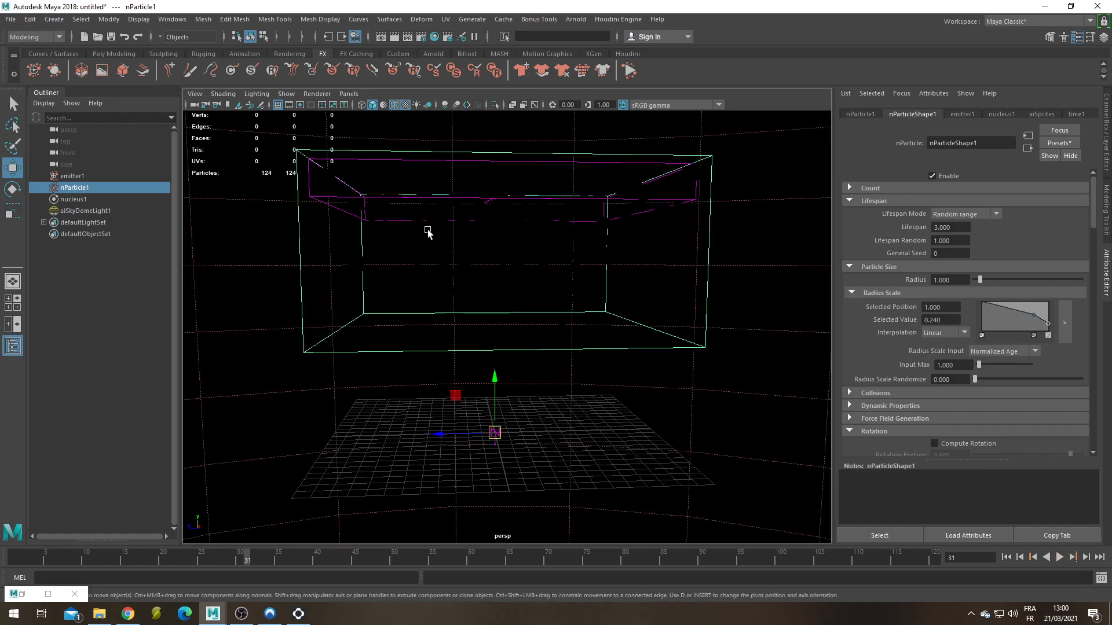
Add the dynamic per-particle attribute spriteNumPP to nParticleShape1.
click(98, 209)
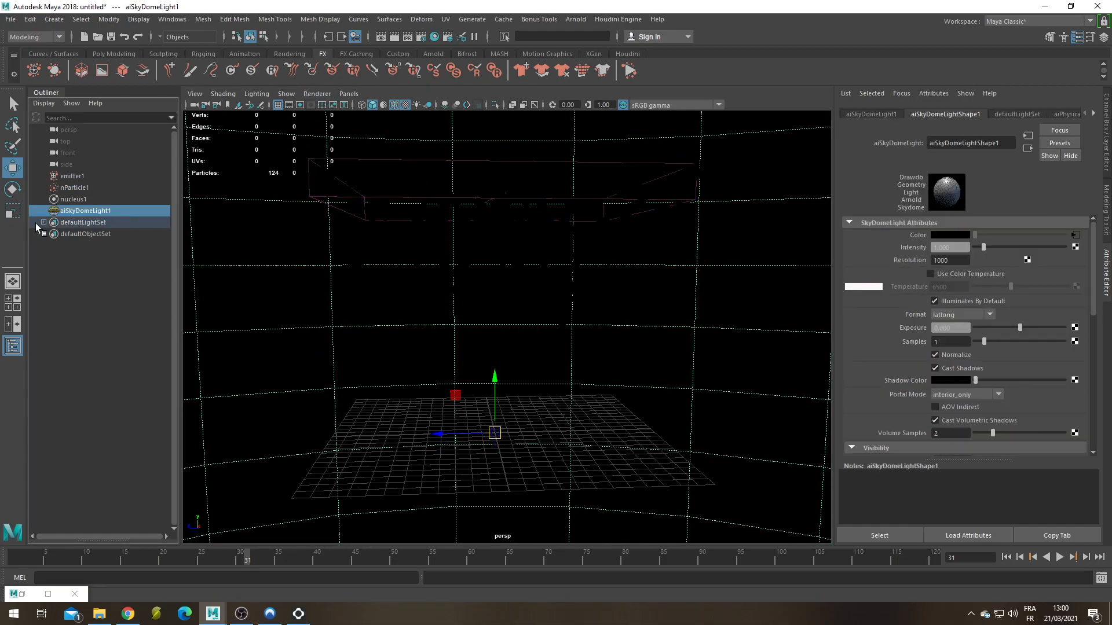
click(95, 191)
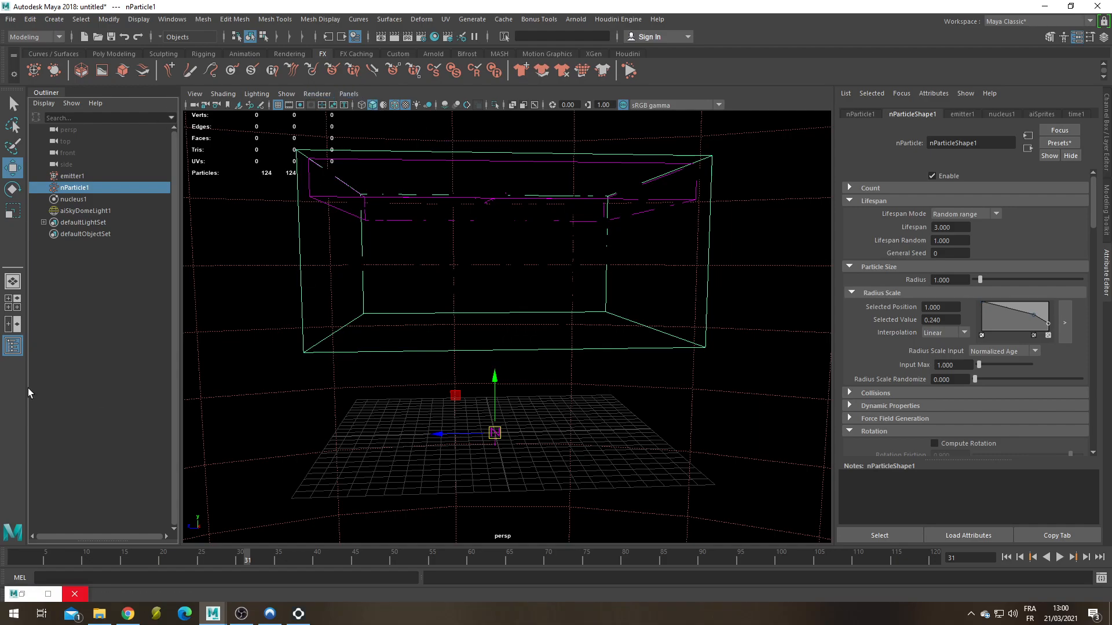
scroll(878, 270, down, 10)
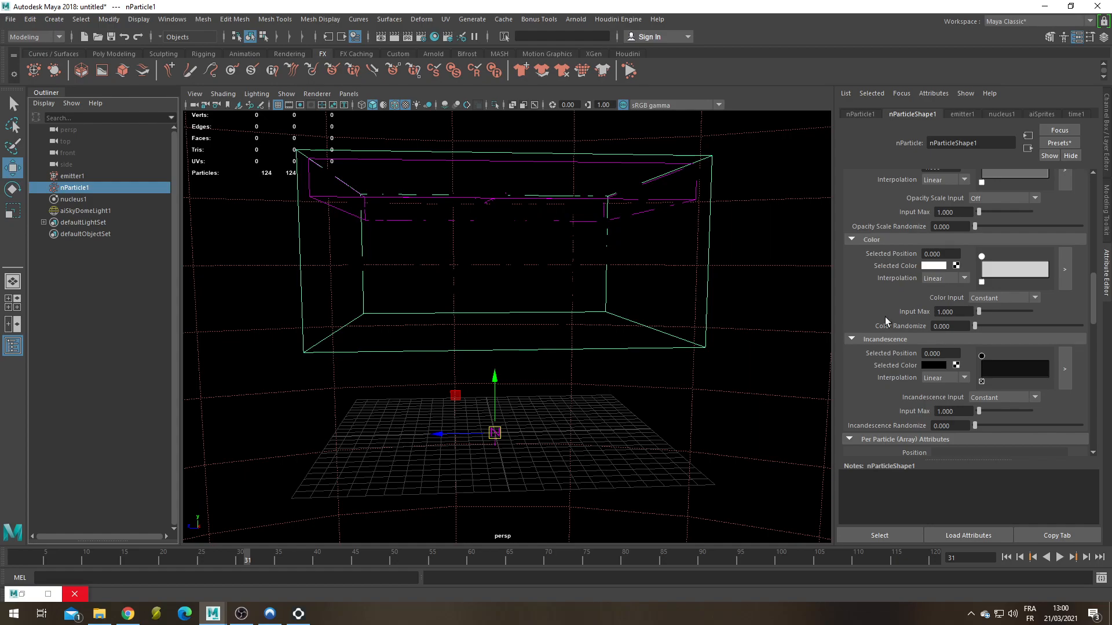
scroll(887, 315, down, 7)
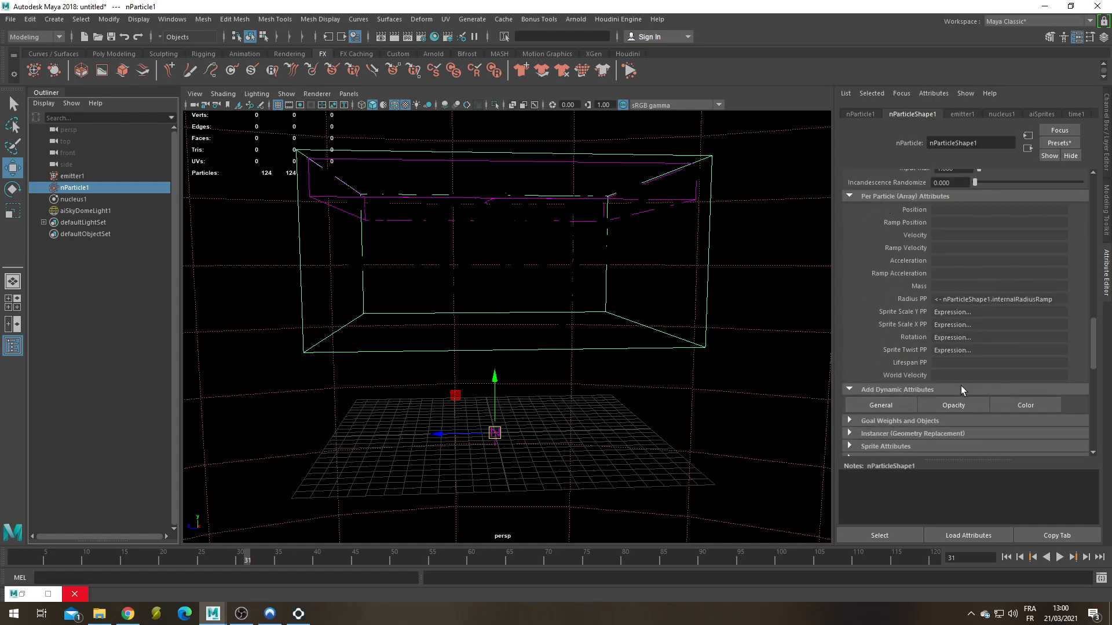
click(879, 406)
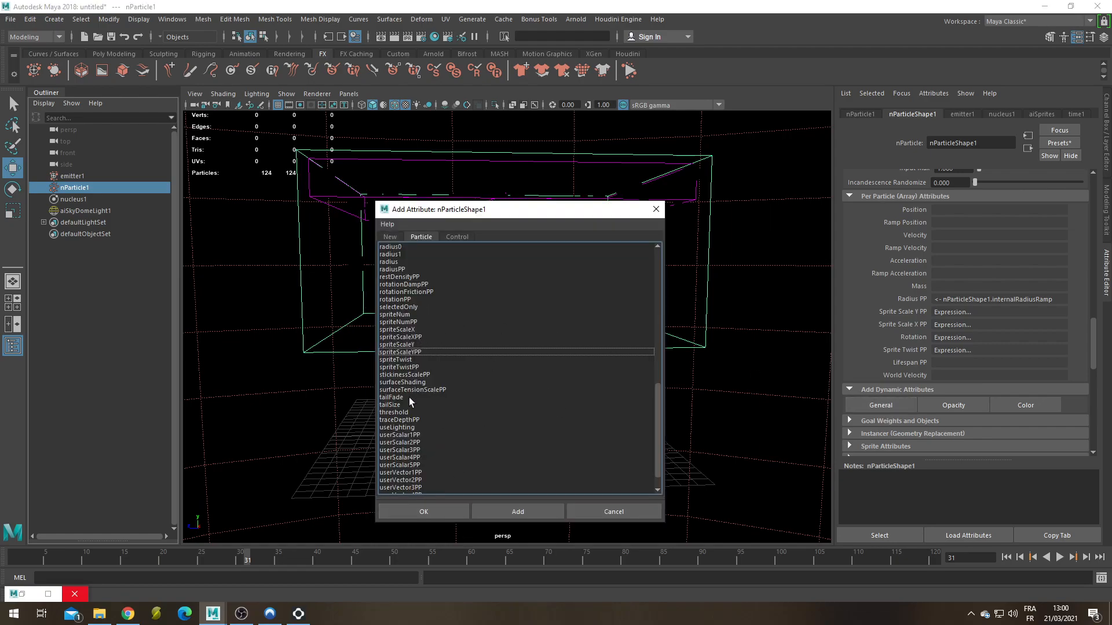
click(394, 322)
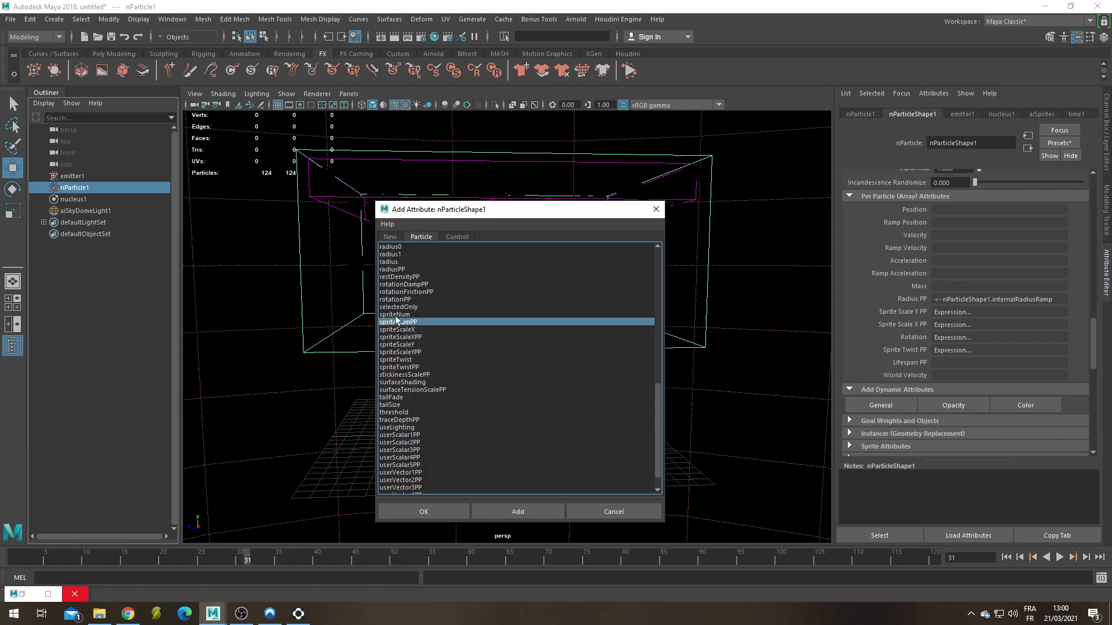
click(436, 513)
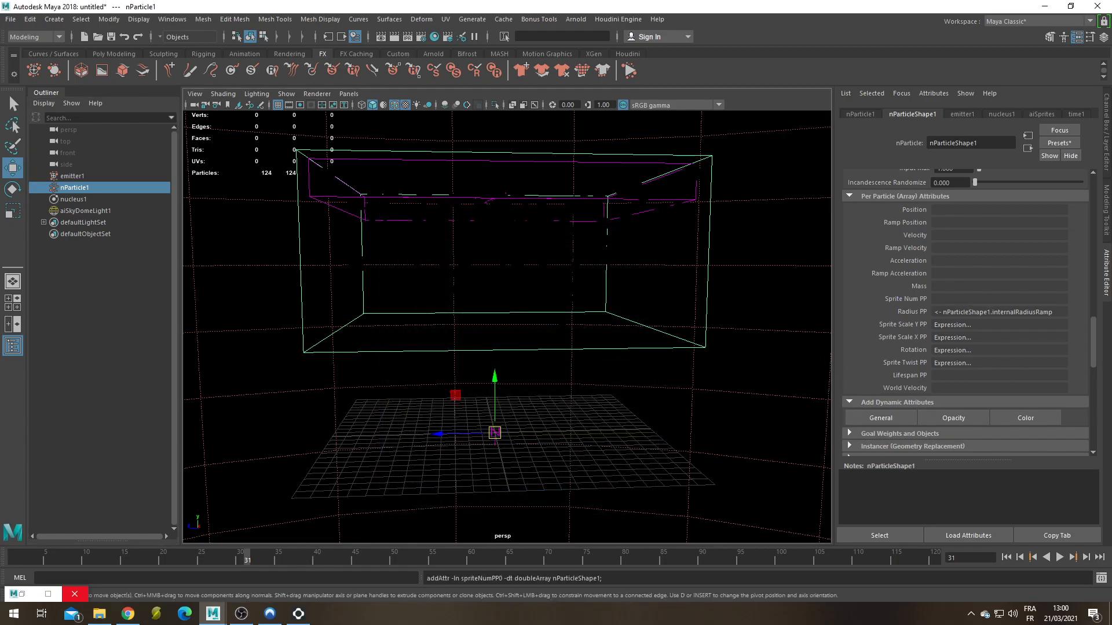
Open the creation expression of Sprite Num PP and insert nParticleShape1.spriteNumPP on a new line below the existing expressions.
right_click(951, 299)
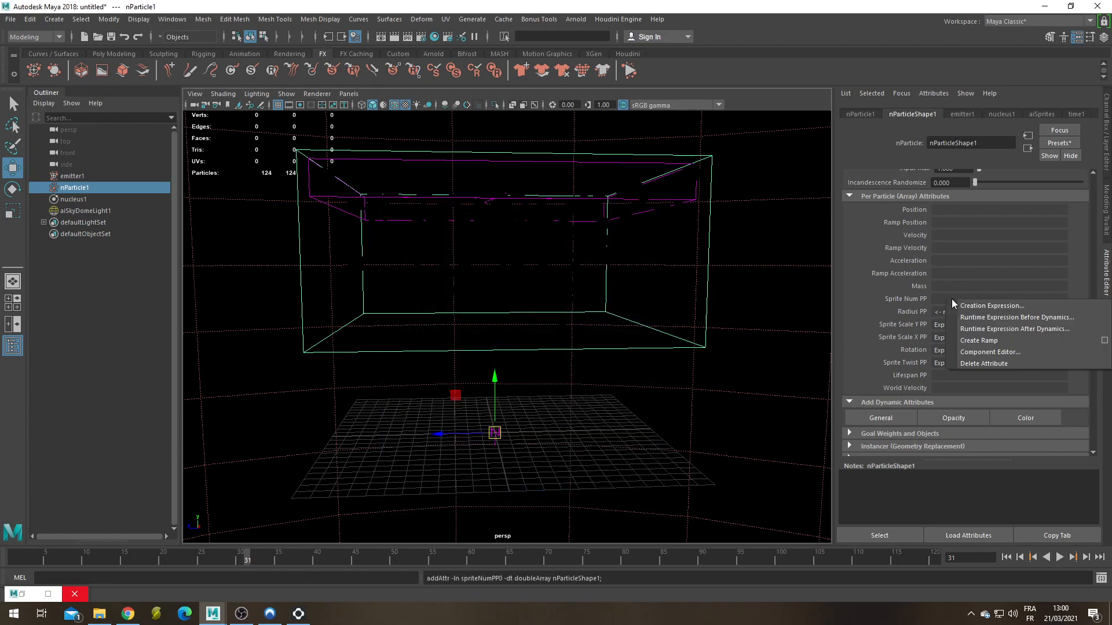
click(982, 304)
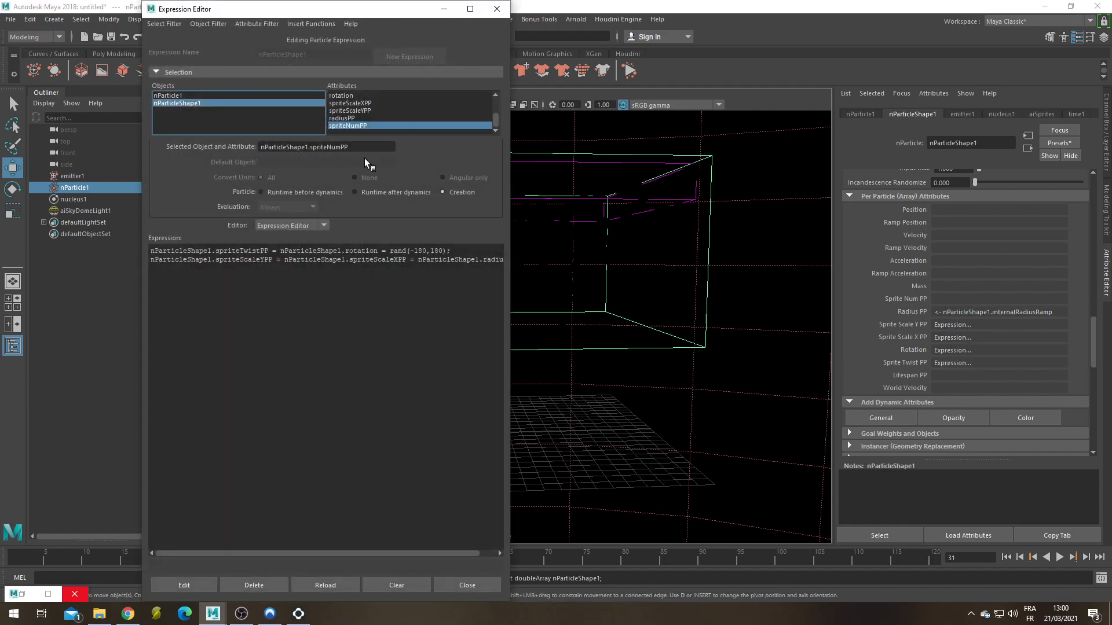
drag(347, 147, 222, 164)
key(ctrl+c)
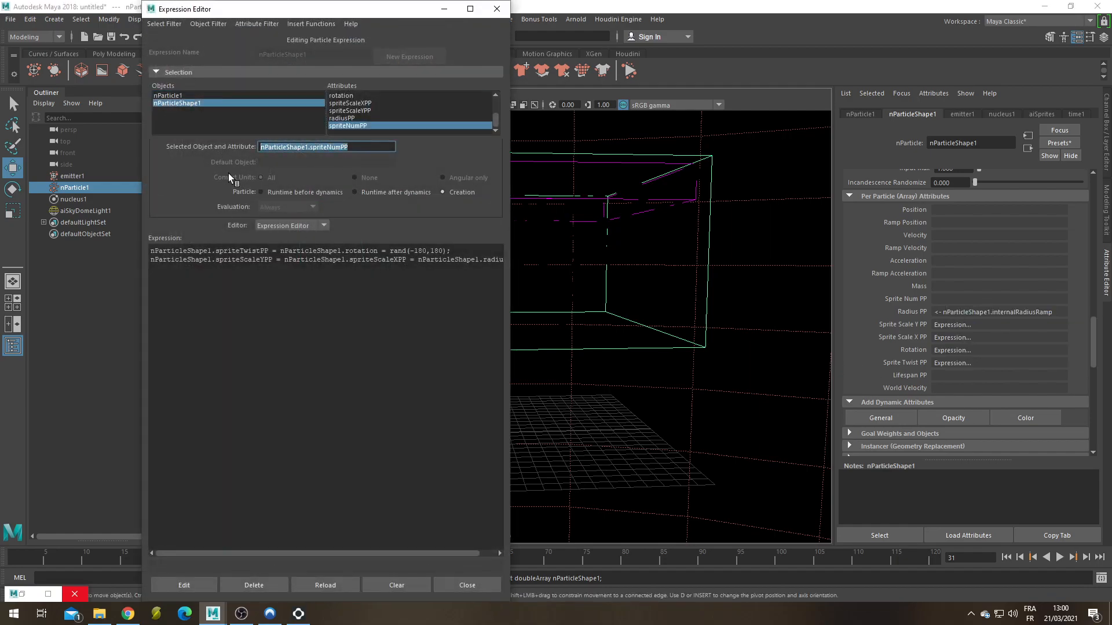
click(328, 526)
key(Return)
key(ctrl+v)
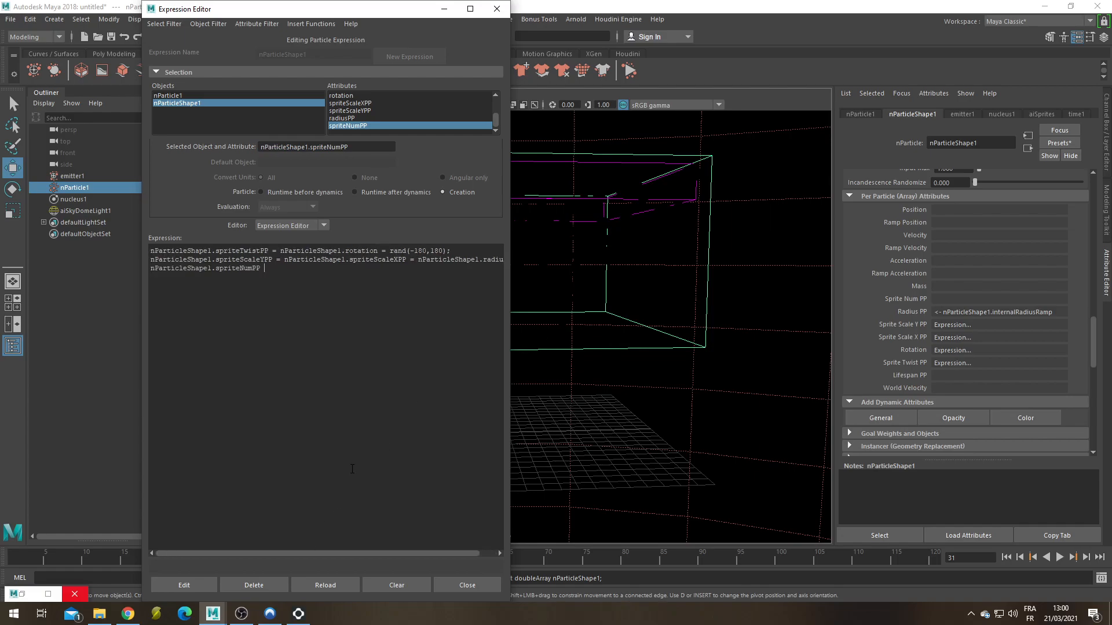
Complete the new expression line with = trunc(rand(3));, apply the edit and close the Expression Editor.
text(= rand)
text(trunc(rand(3))
text(=))
key(BackSpace)
key(BackSpace)
text())
click(186, 580)
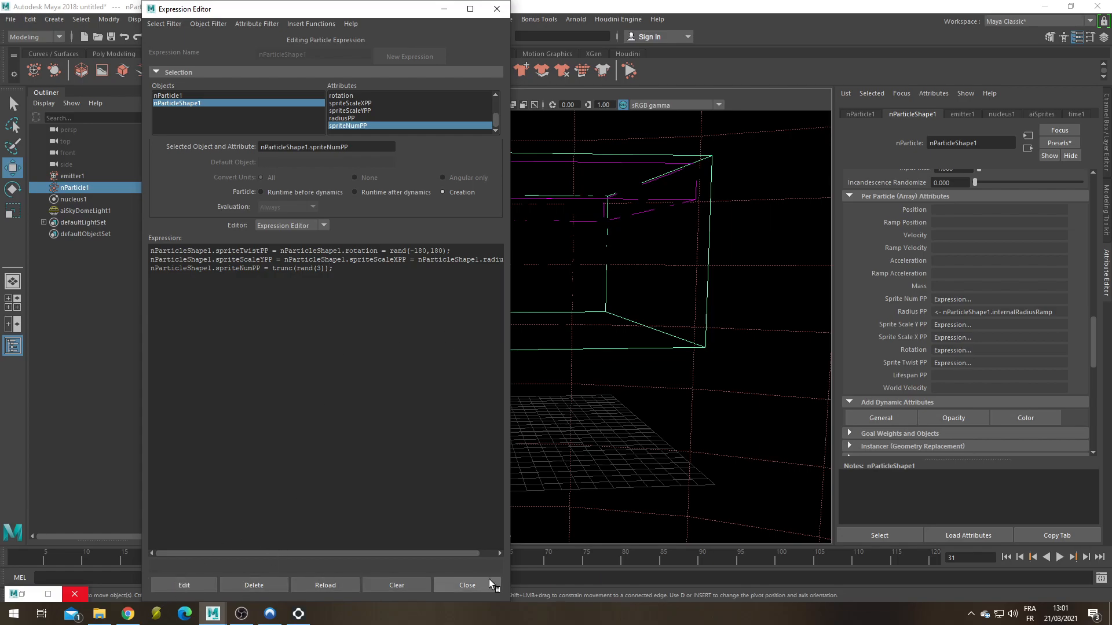
click(476, 586)
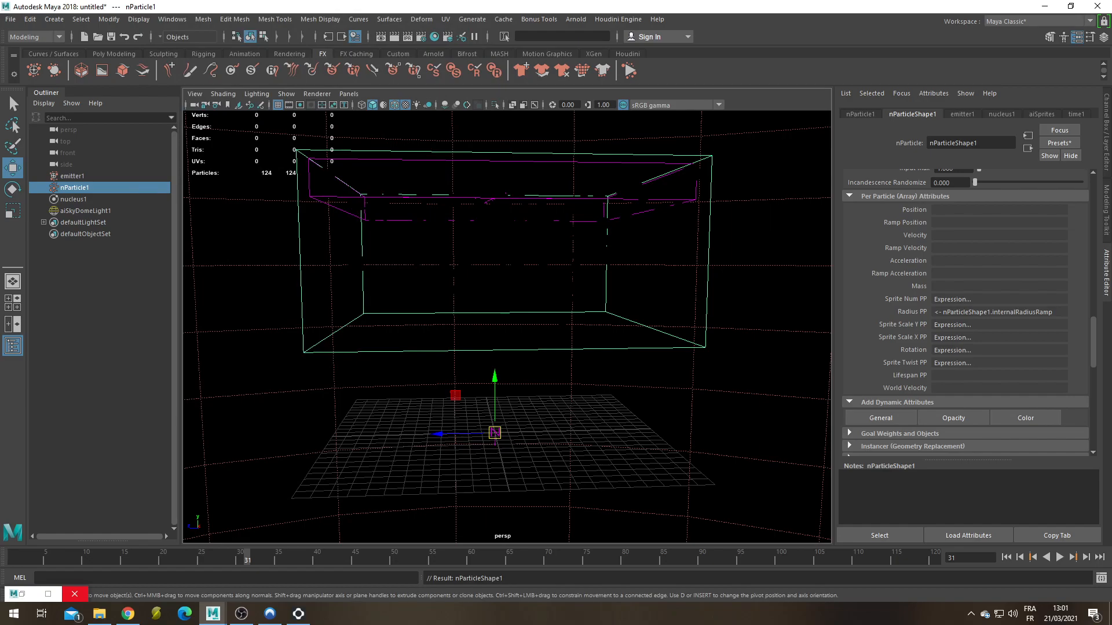
Append spriteNumPP after rotation in nParticleShape1's Arnold Export Attributes, and replay the simulation from the first frame to about frame 47.
click(1006, 558)
scroll(994, 304, down, 3)
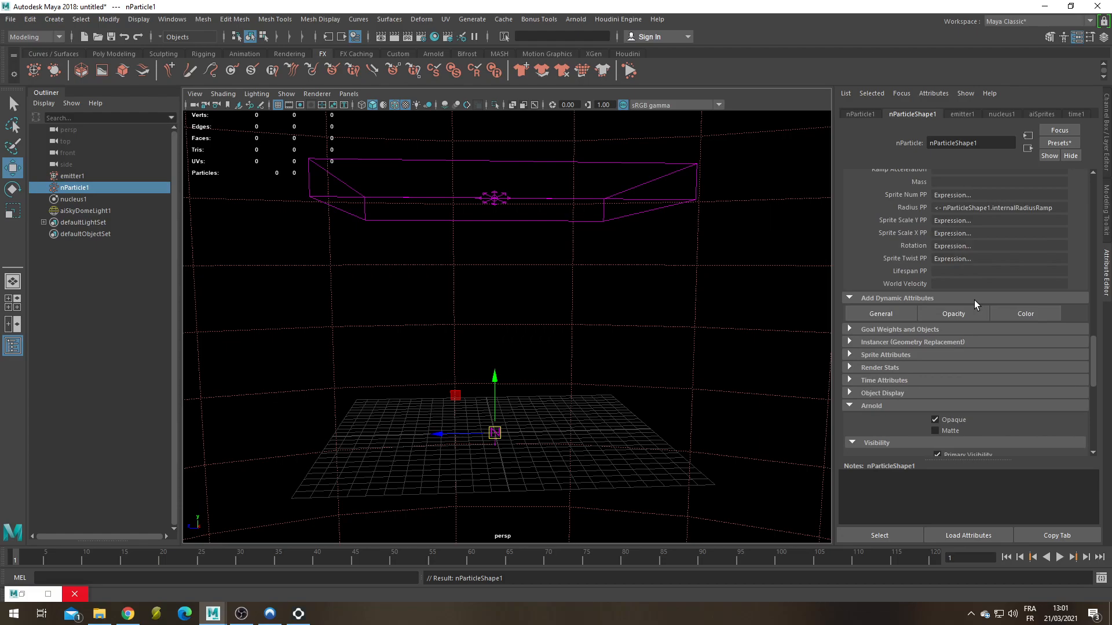
scroll(974, 300, down, 8)
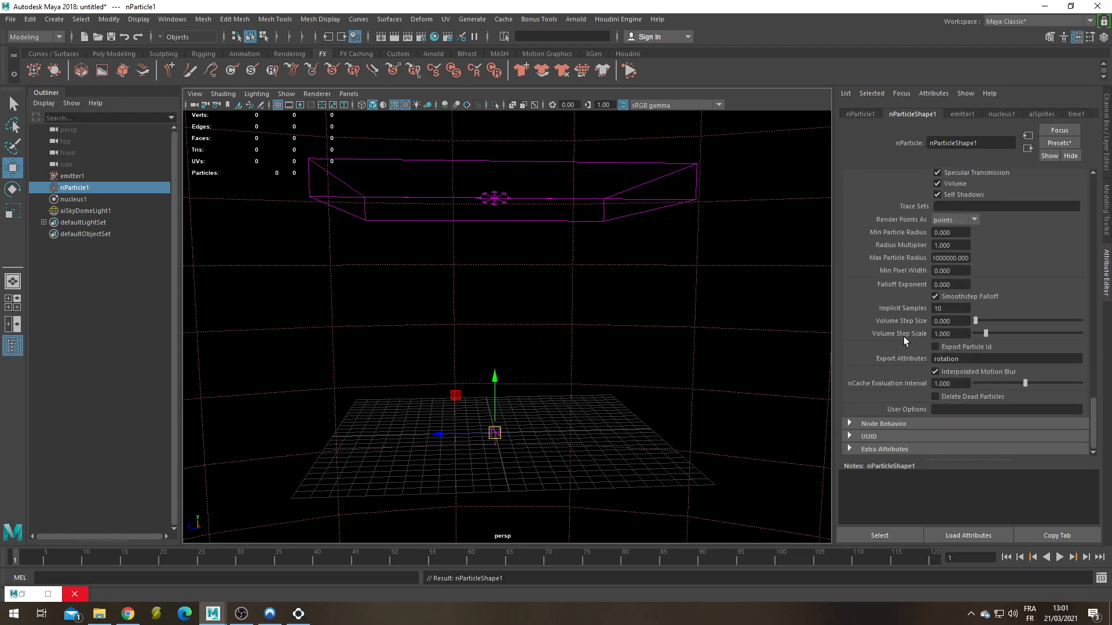
scroll(874, 290, up, 1)
scroll(881, 377, down, 2)
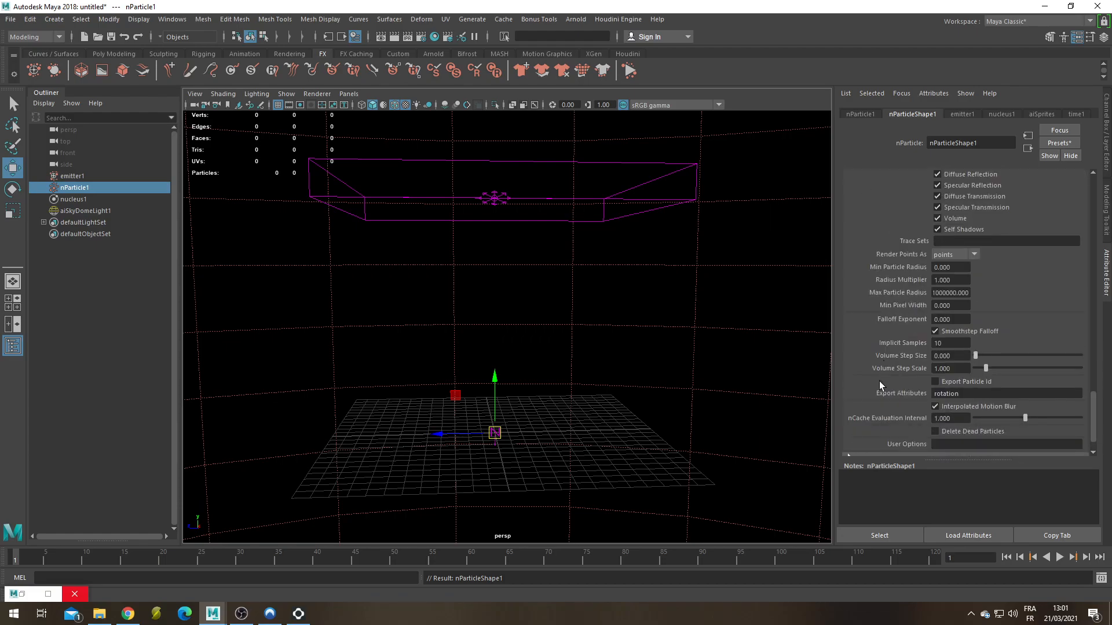
click(971, 395)
text(spriteNumPP)
key(Return)
click(1060, 558)
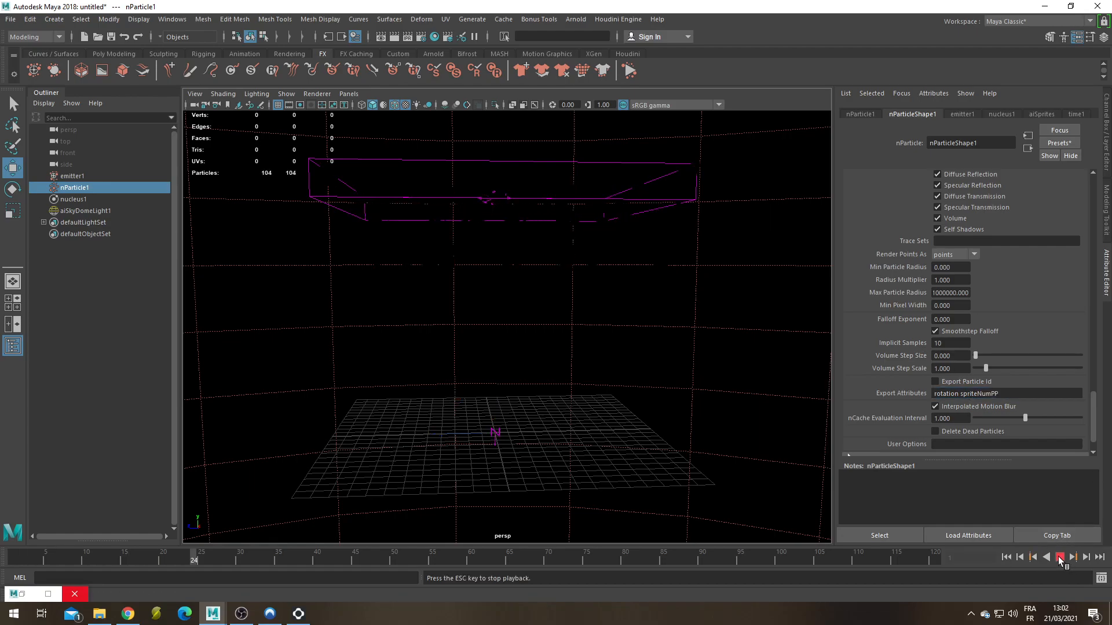
click(1060, 557)
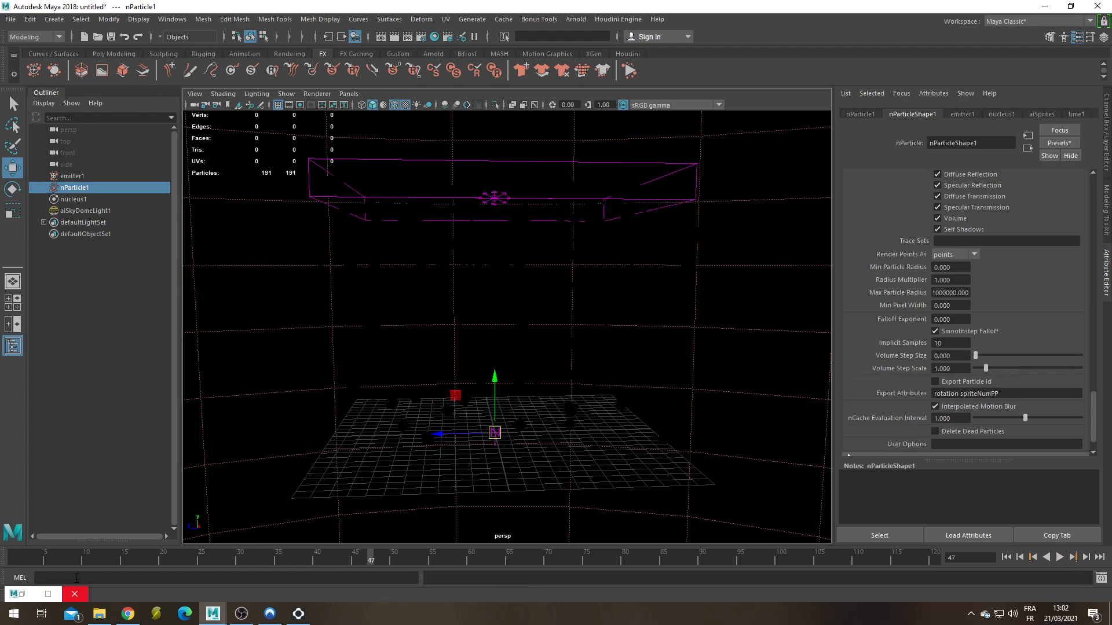
Restore the Hypershade and add an aiUserDataFloat node above aiSwitch1 in the node graph.
click(21, 595)
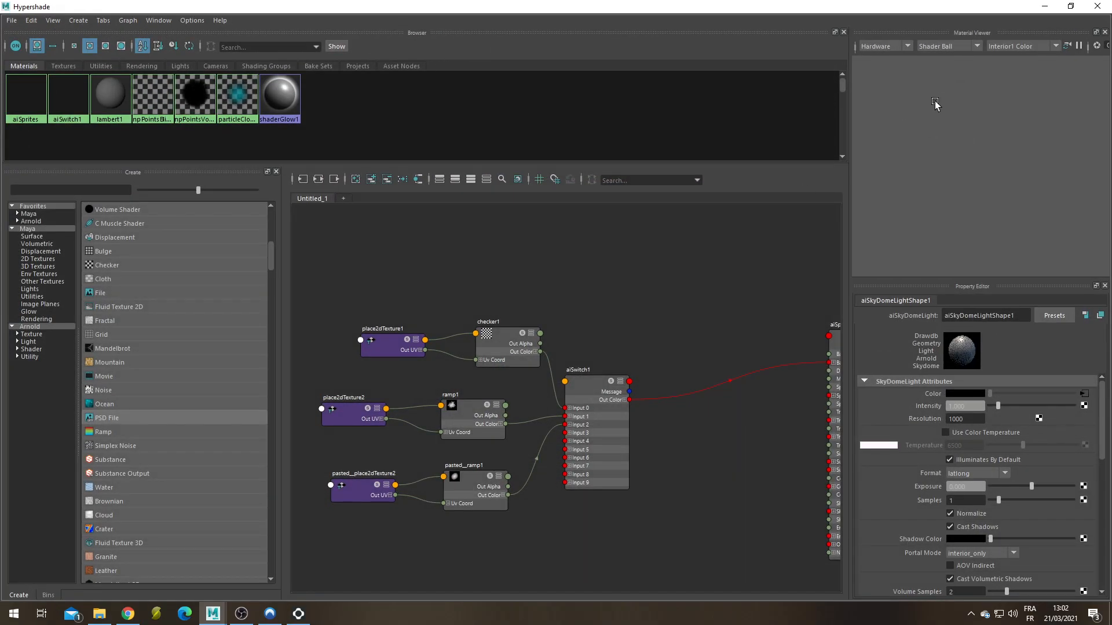
click(604, 270)
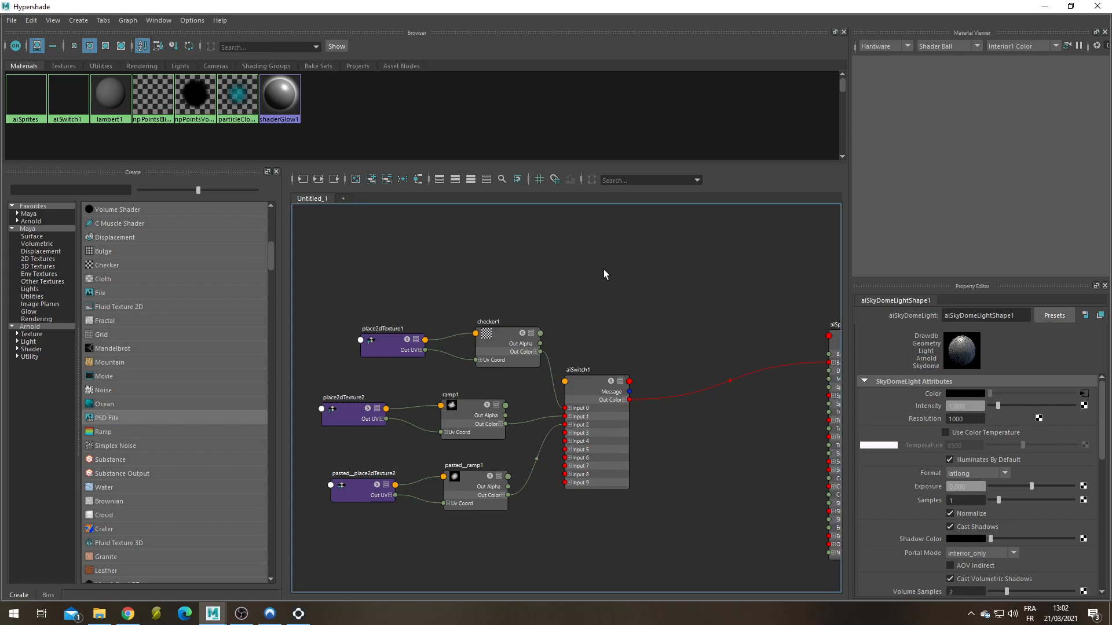
key(Tab)
text(aius)
key(Down)
key(Down)
key(Down)
key(Return)
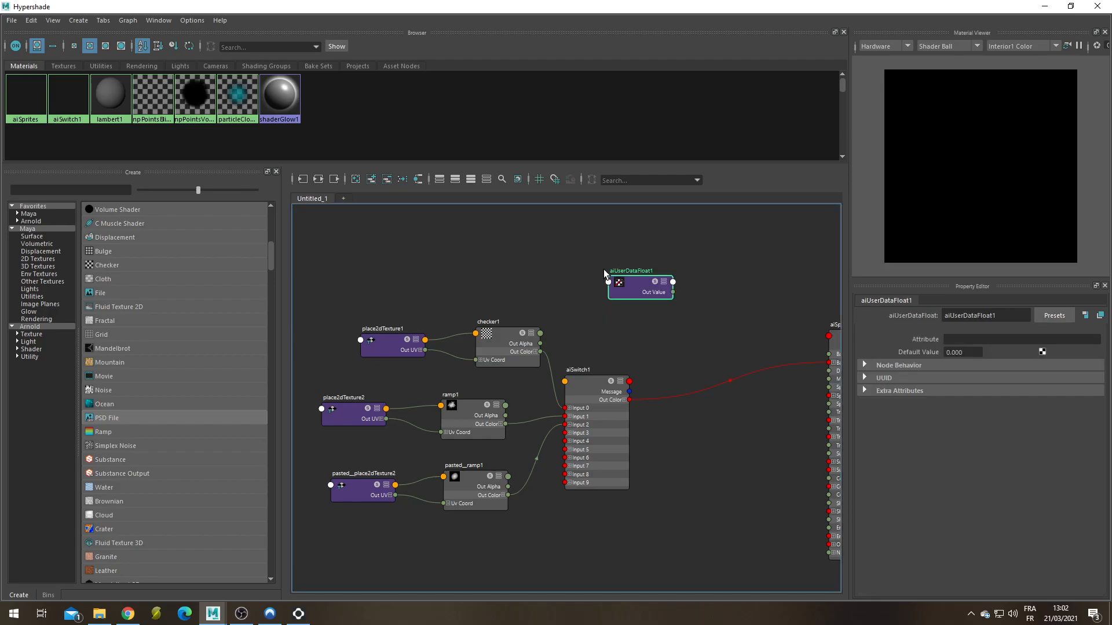
Set the Attribute of aiUserDataFloat1 to spritNumPP and connect its Out Value to the Index of aiSwitch1.
click(972, 340)
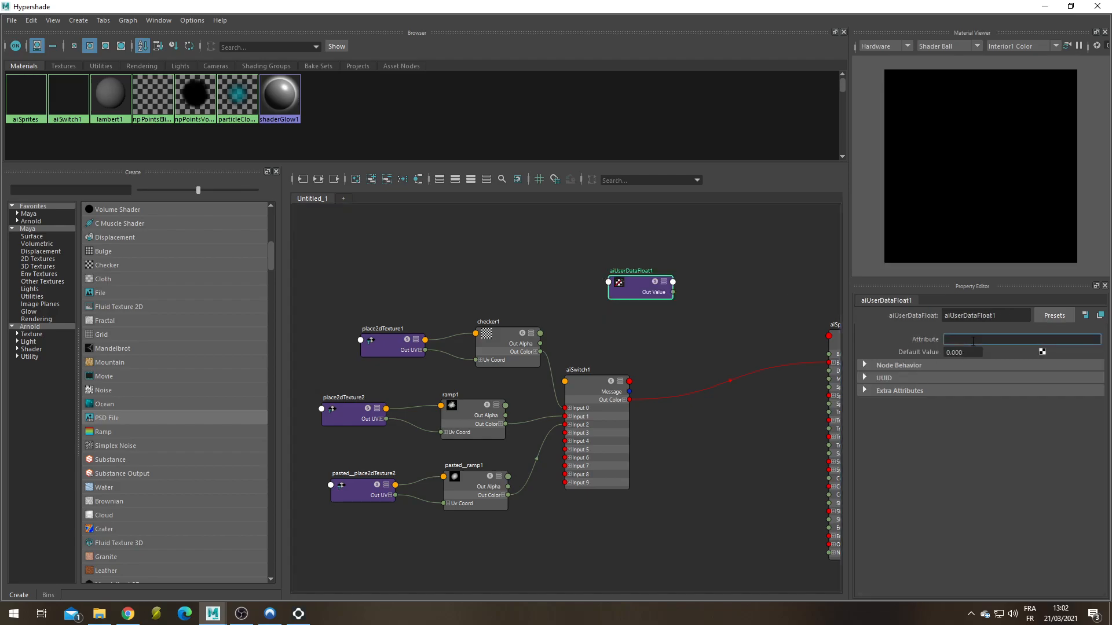
text(spritNumPP)
key(Return)
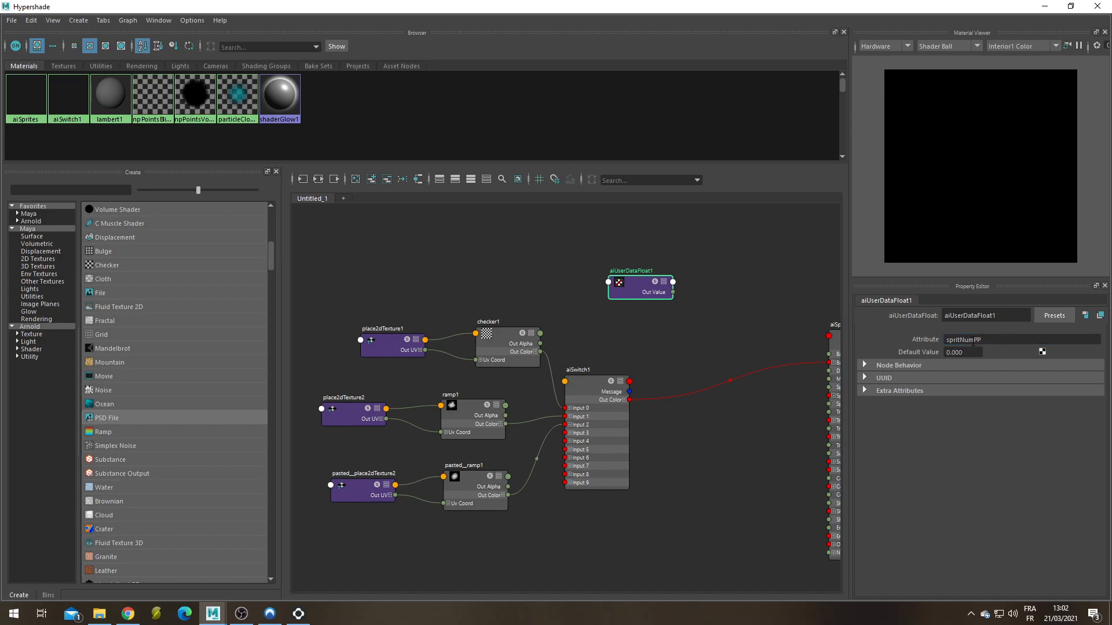
click(585, 381)
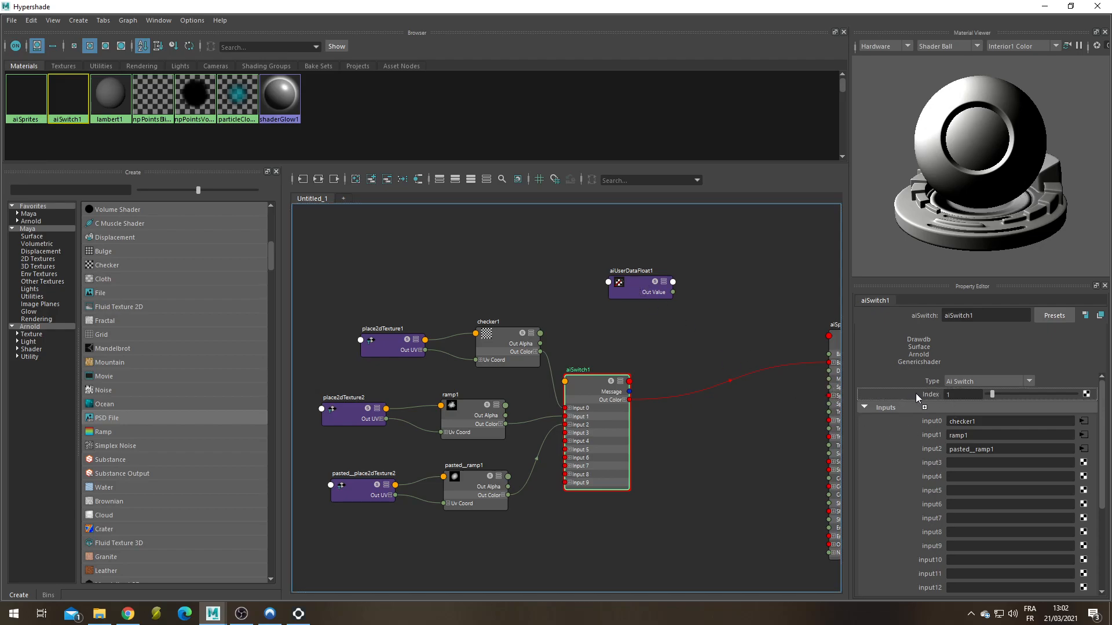
middle_drag(926, 395, 927, 394)
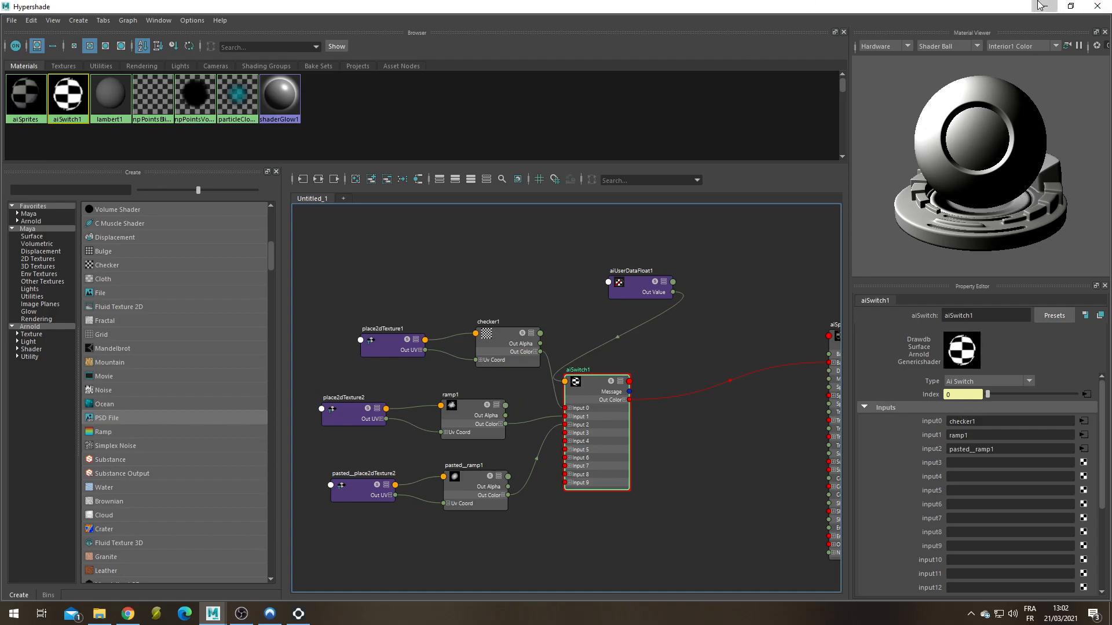
Minimize the Hypershade and replay the particle simulation from the start to about frame 49.
click(1097, 7)
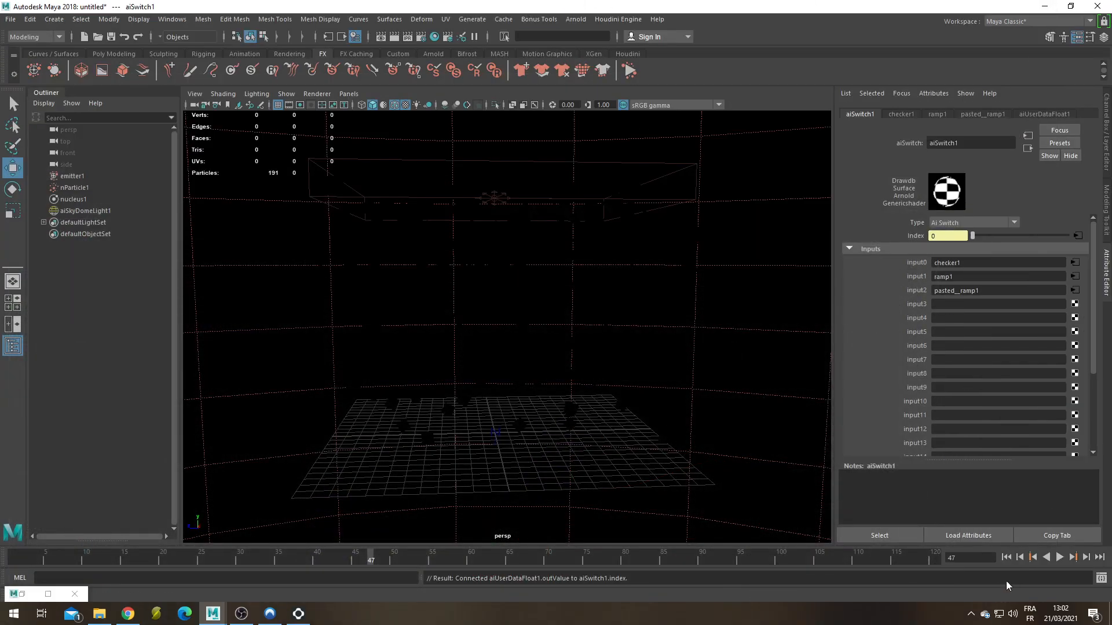
click(1059, 557)
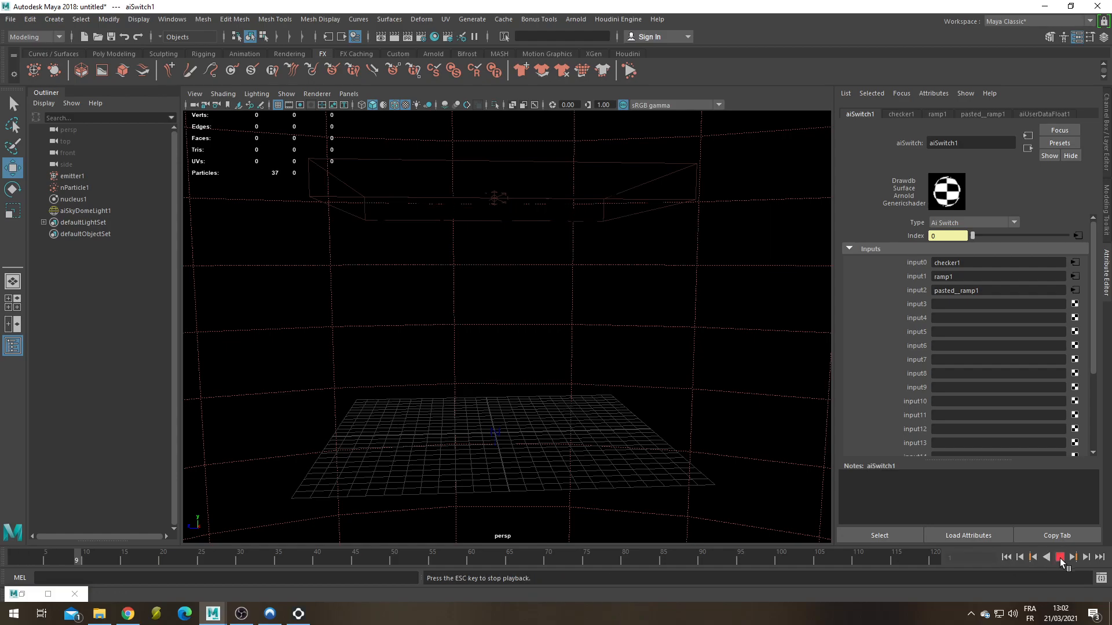
click(1059, 557)
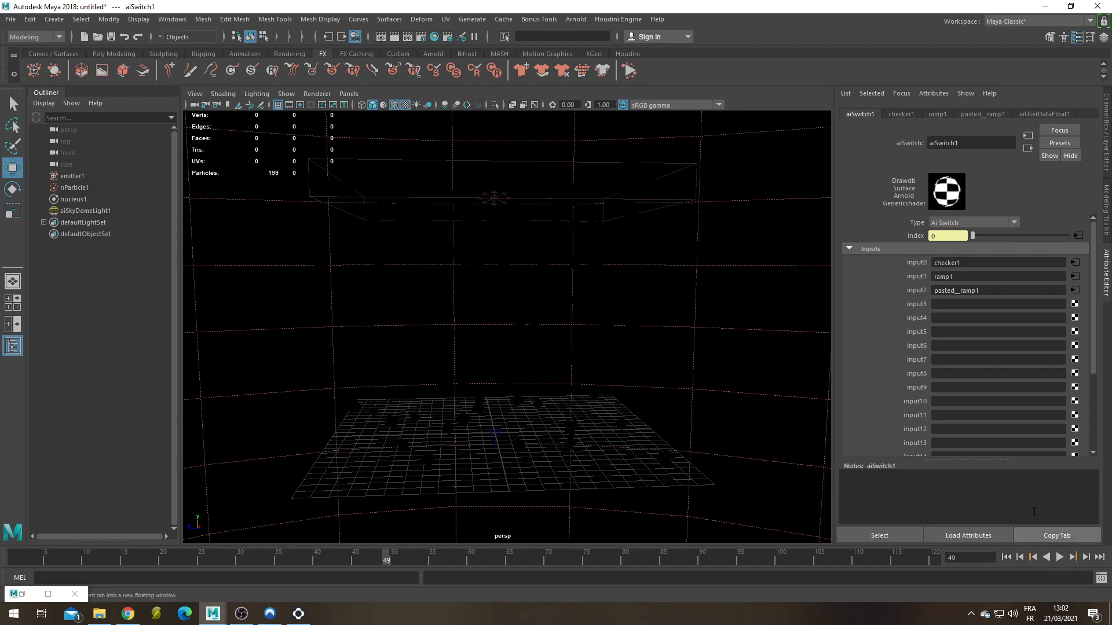
Open the Arnold RenderView and render the sprites at frame 49.
click(576, 20)
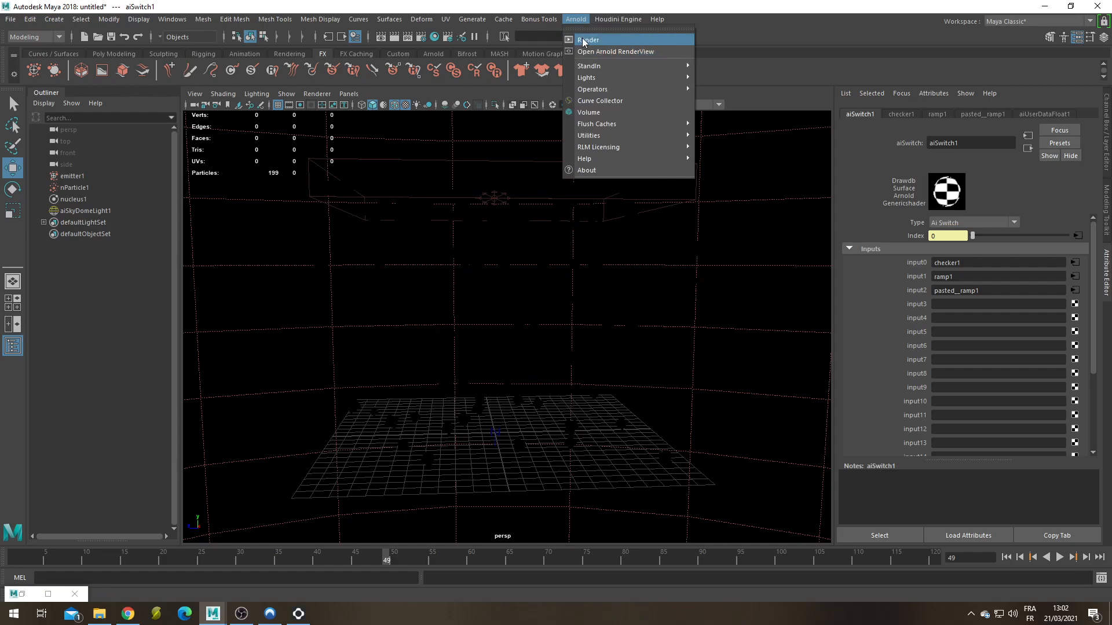
click(583, 50)
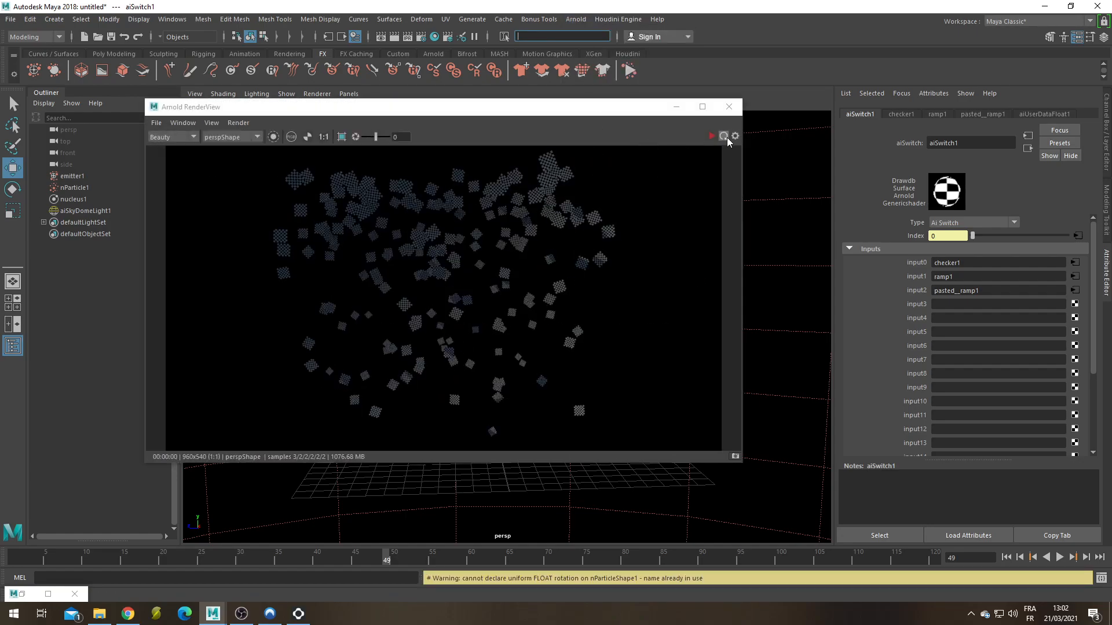
Restore the Hypershade, correct the Attribute of aiUserDataFloat1 to spriteNumPP, and minimize the Hypershade again.
click(22, 595)
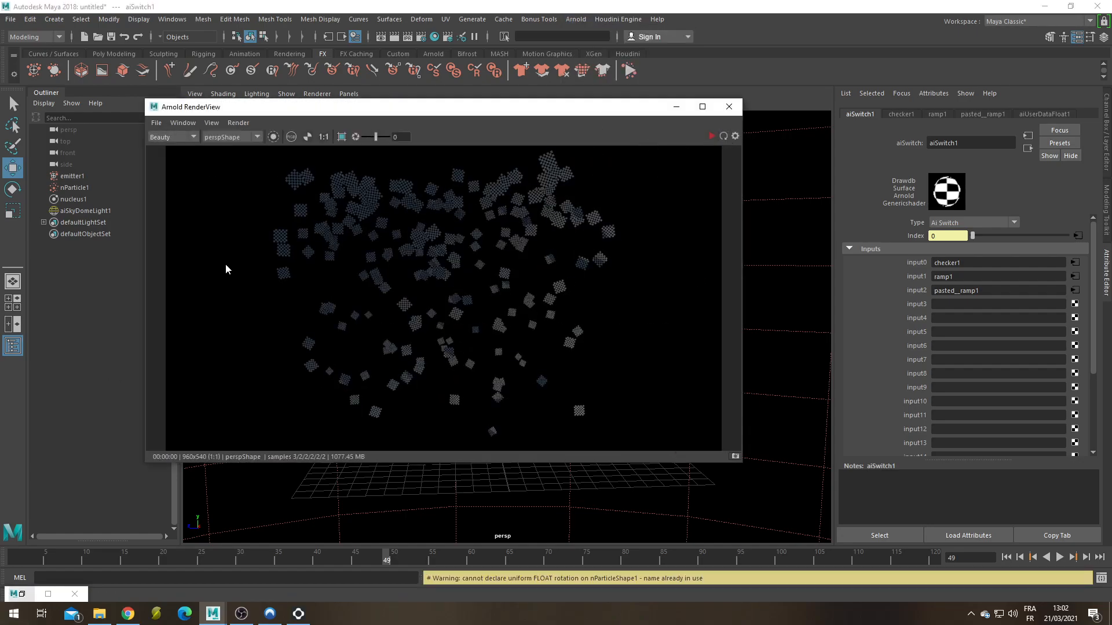
click(21, 596)
click(636, 282)
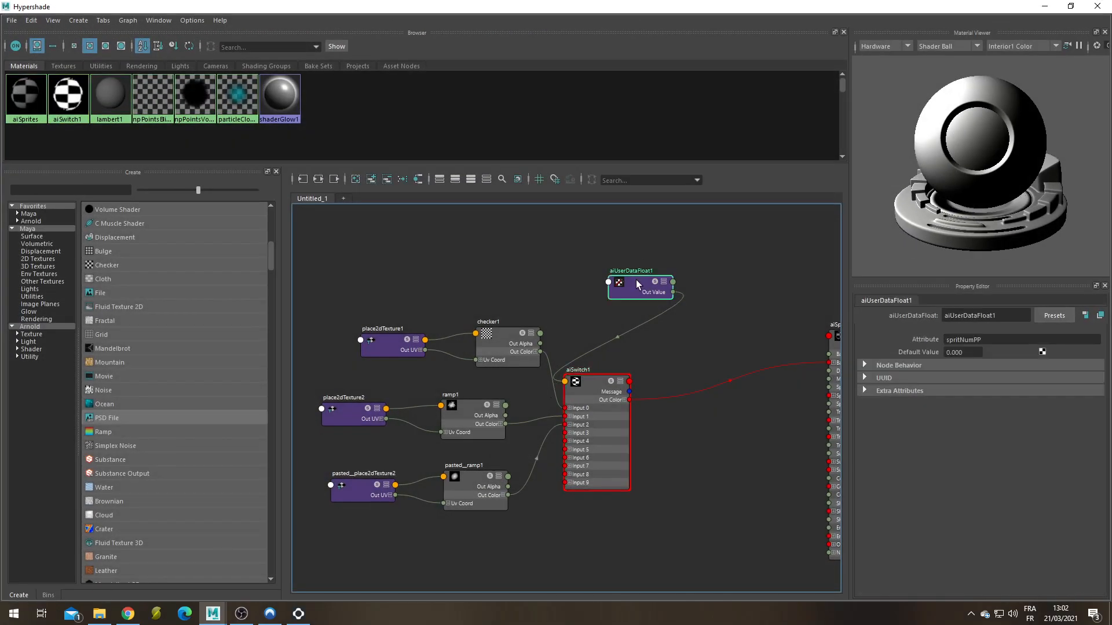
click(959, 340)
key(Return)
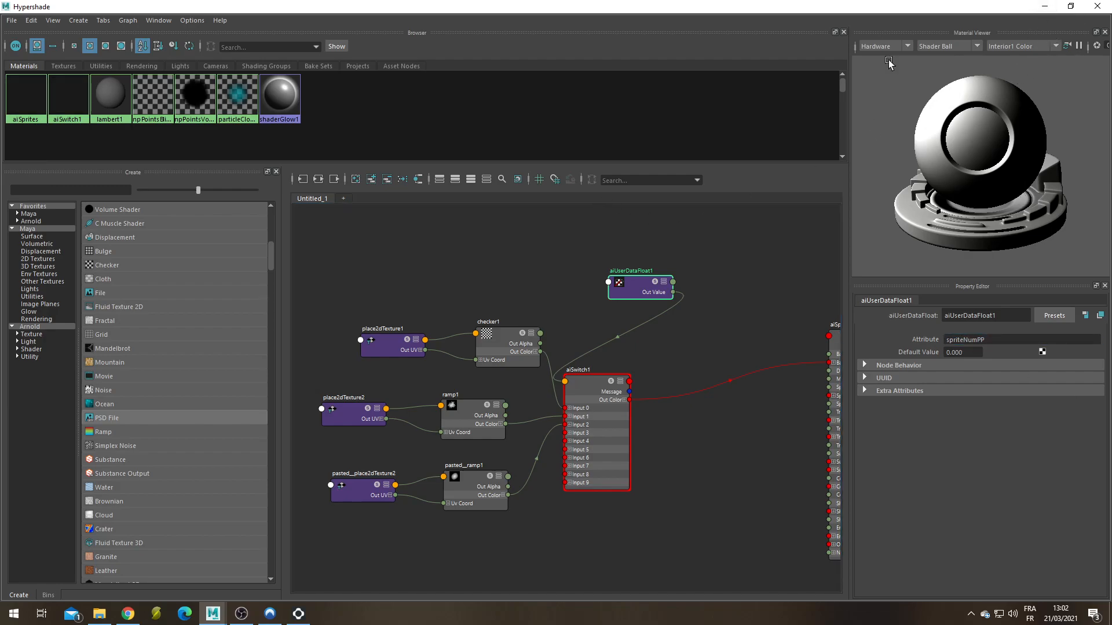
click(1045, 7)
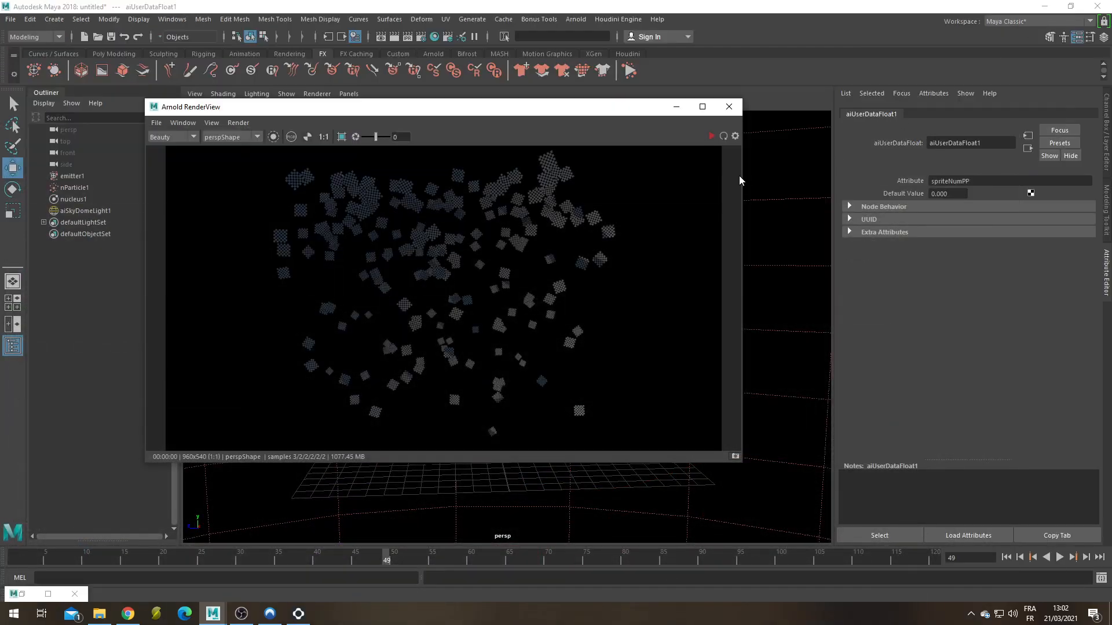
Refresh the Arnold render, examine the sprite textures up close, and switch the display to the alpha channel.
click(720, 138)
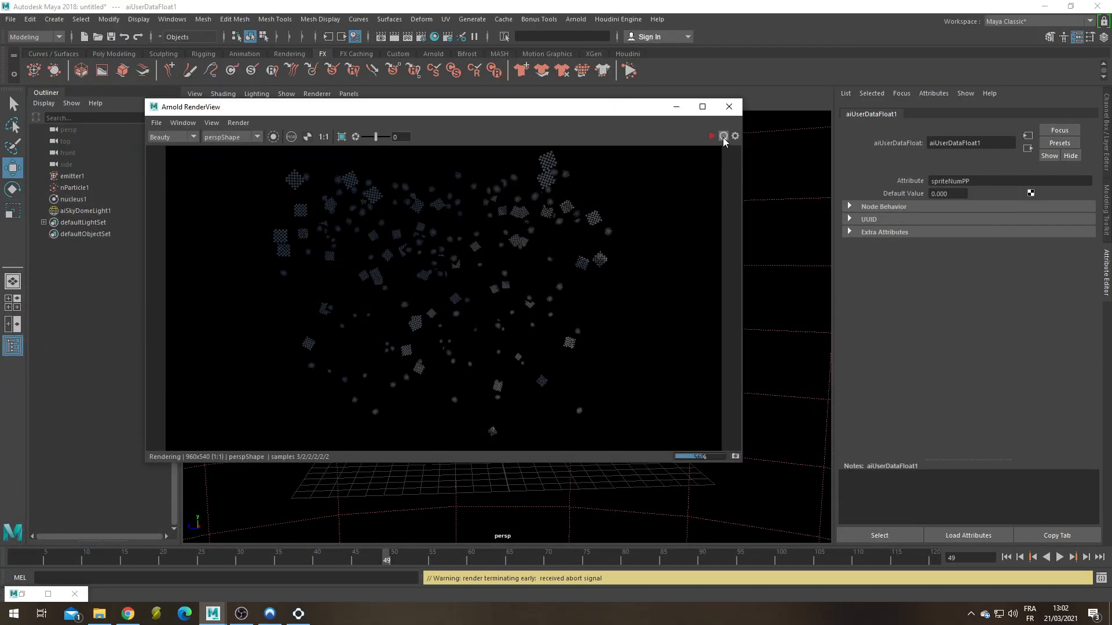
scroll(476, 247, up, 4)
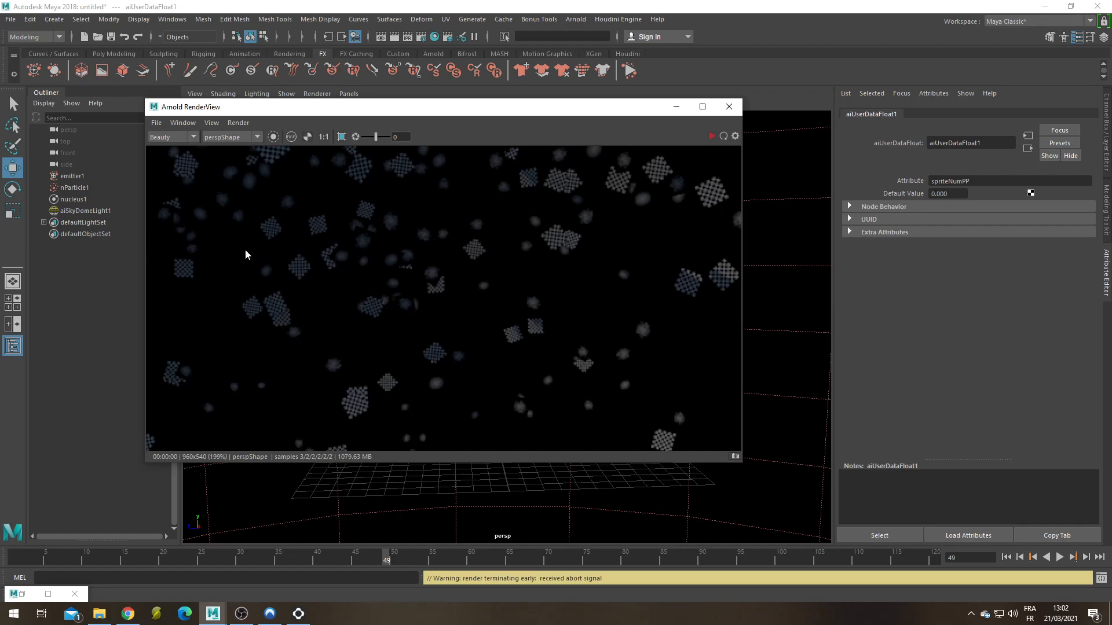
scroll(399, 321, down, 2)
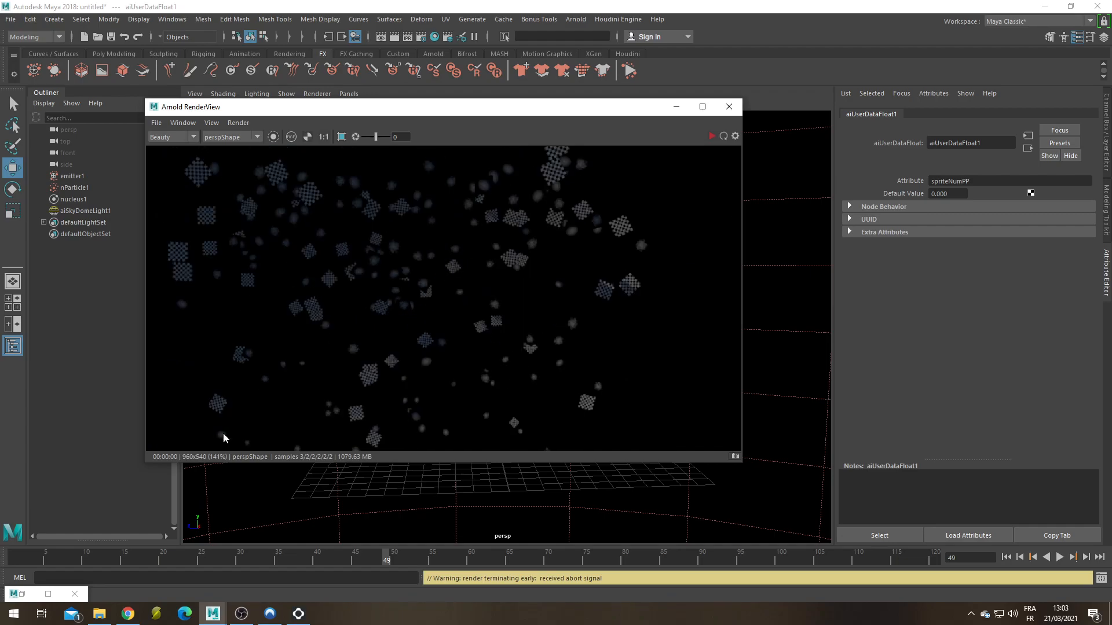
scroll(372, 335, down, 2)
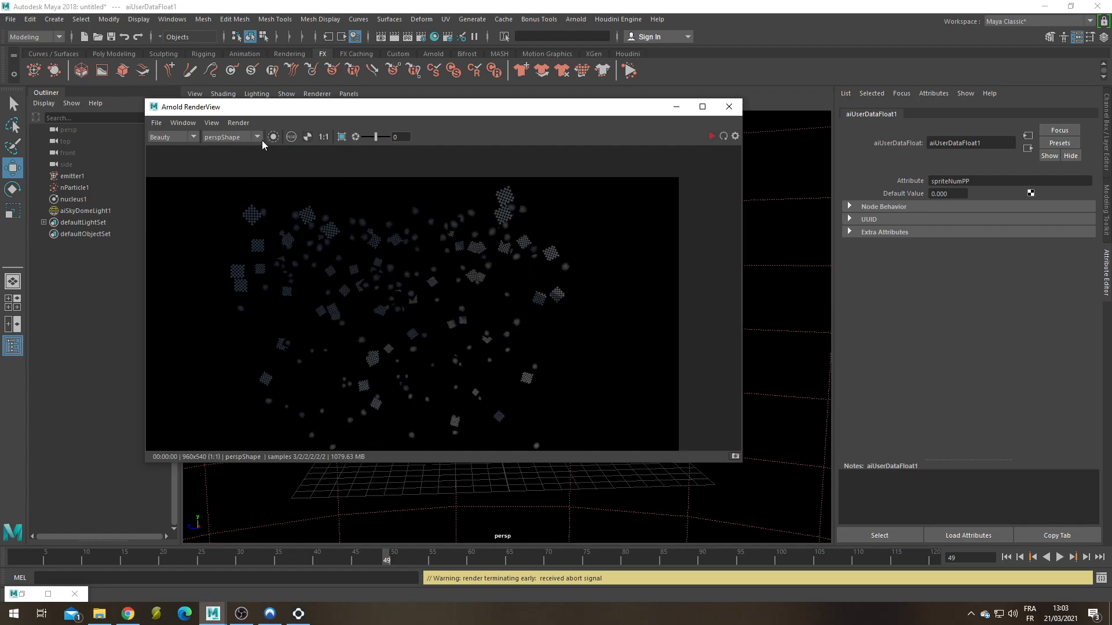
click(306, 137)
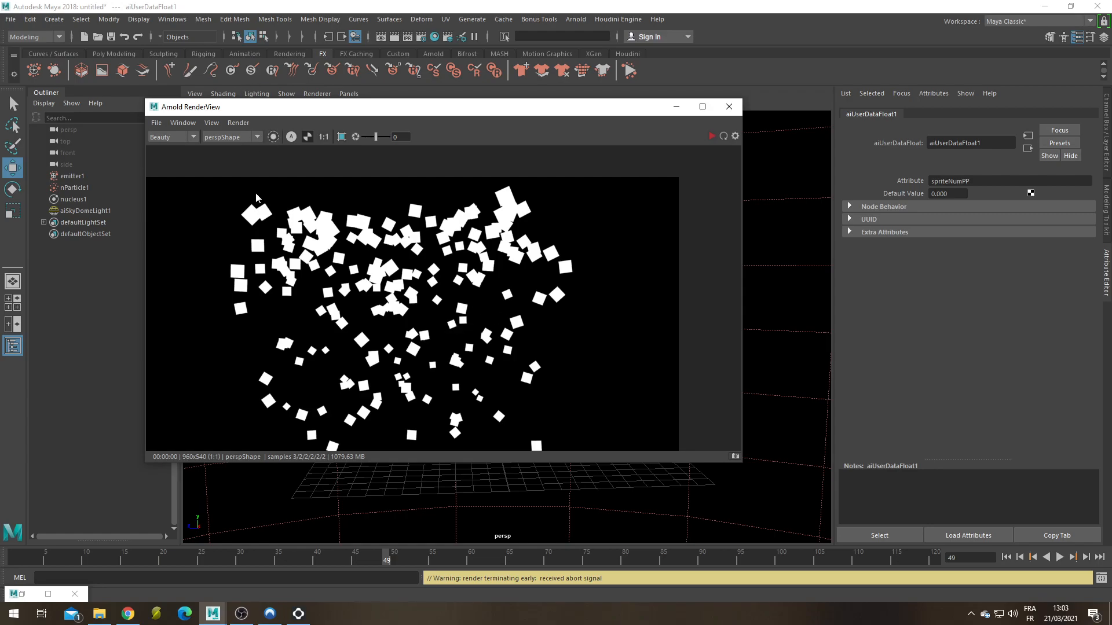
In the Hypershade, connect aiSwitch1's Out Color R to Opacity R, Opacity G and Opacity B of aiSprites.
click(17, 597)
click(22, 595)
click(22, 595)
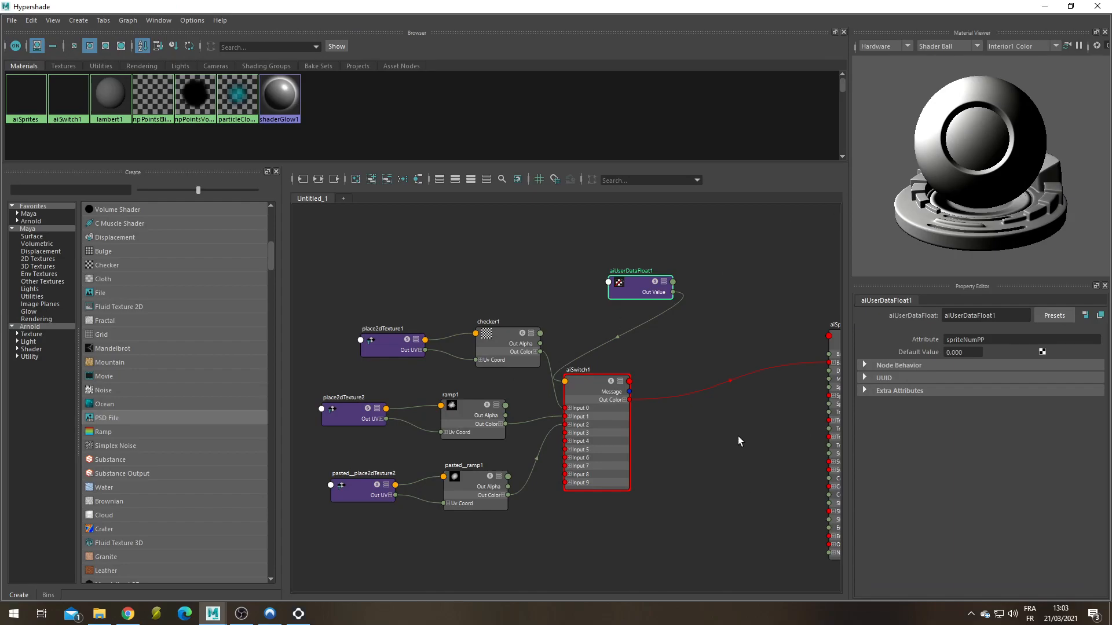
alt+middle_drag(737, 436, 580, 398)
click(467, 361)
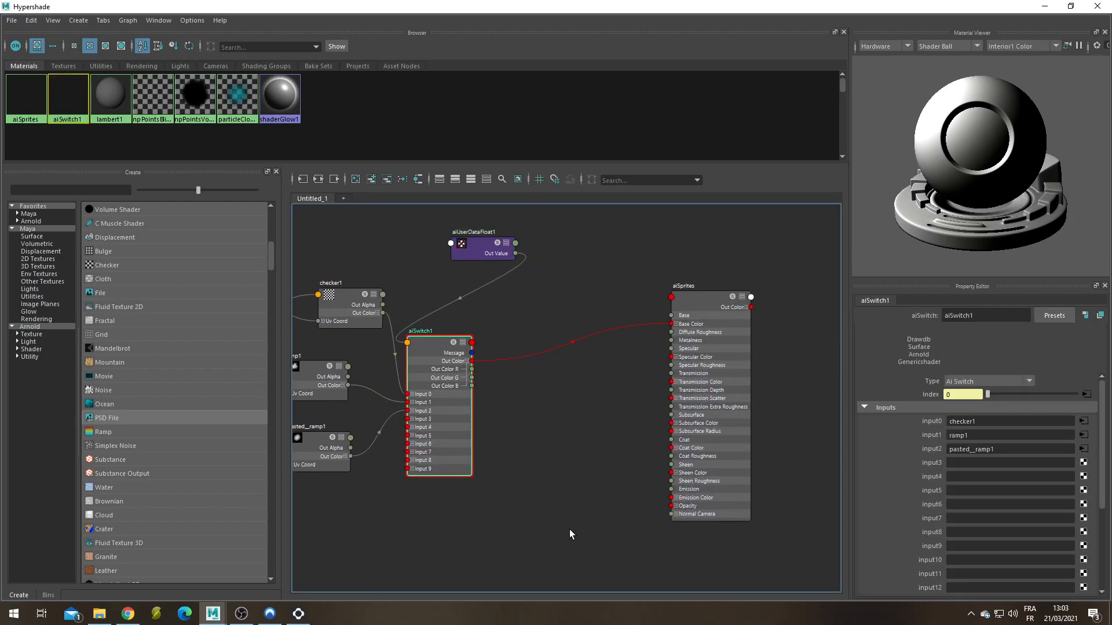
drag(472, 368, 630, 490)
click(675, 506)
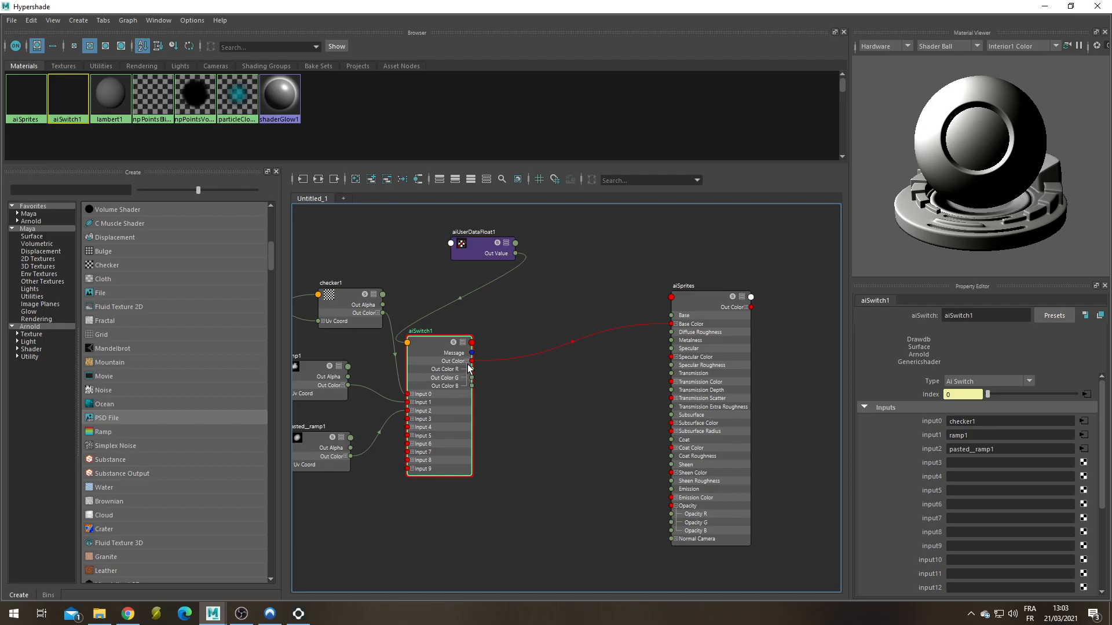
drag(472, 369, 671, 519)
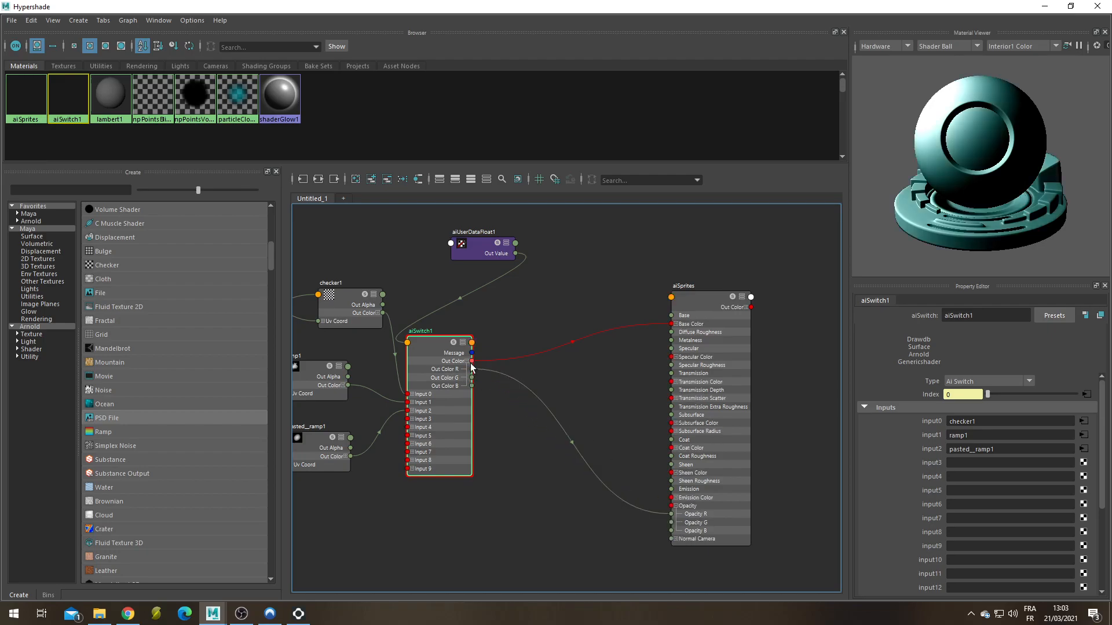
drag(472, 369, 671, 523)
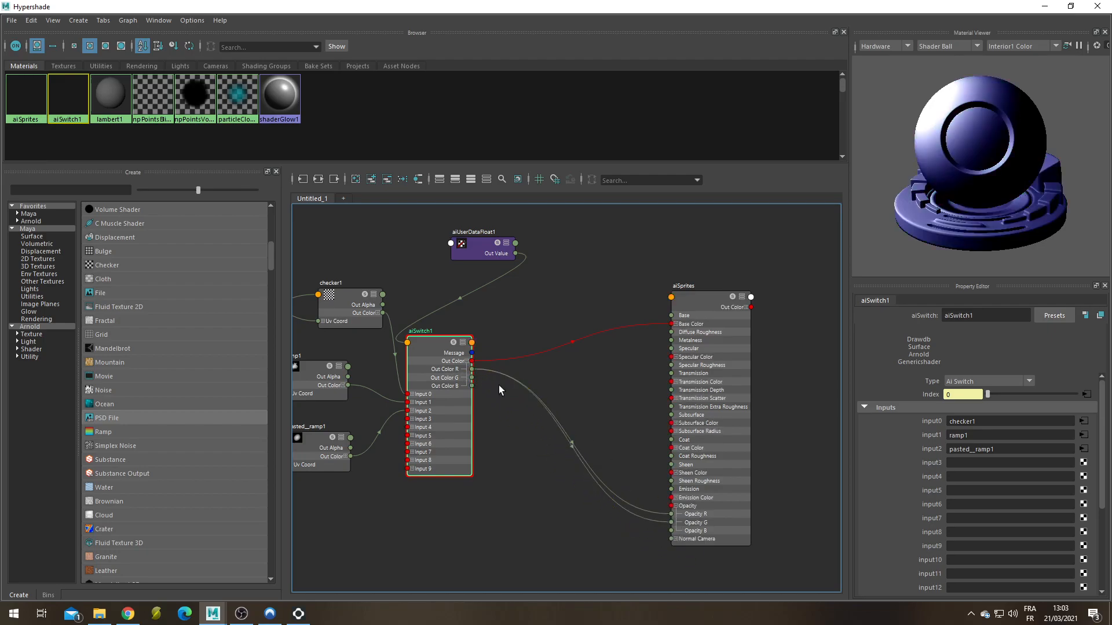
drag(472, 369, 671, 530)
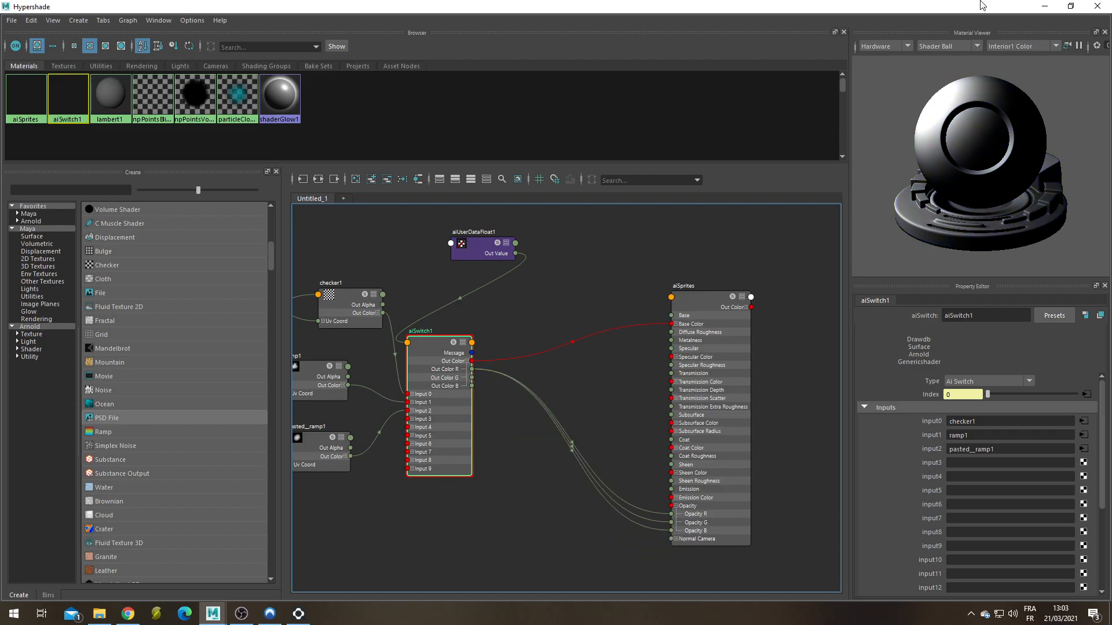
click(1044, 6)
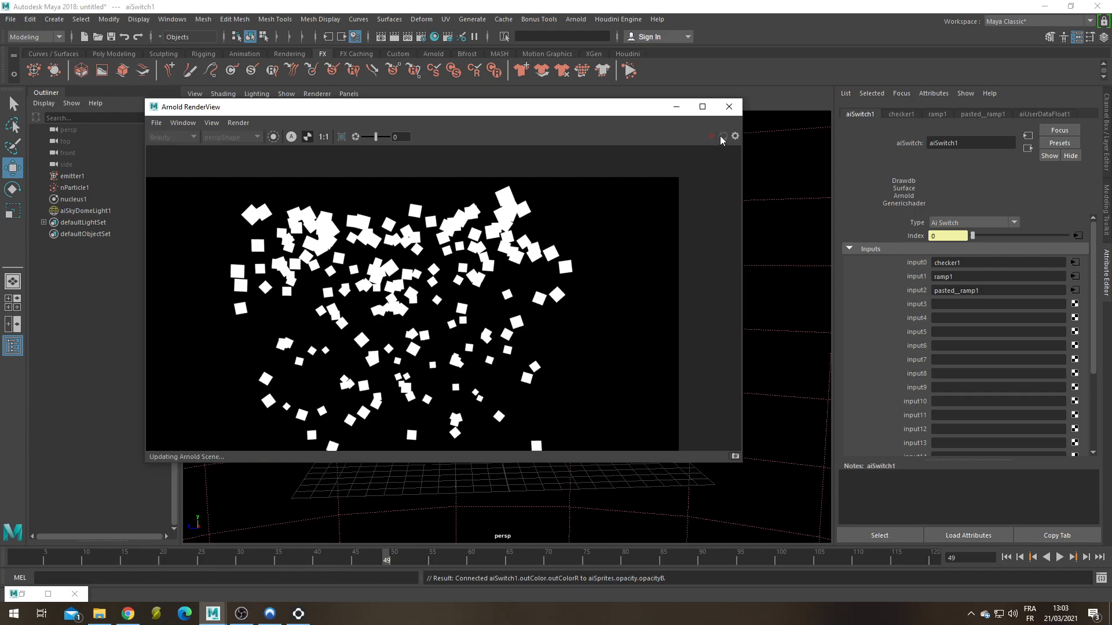
Turn off Opaque in nParticleShape1's Arnold attributes and refresh the render to examine the sprites' transparency.
click(79, 191)
scroll(903, 336, up, 3)
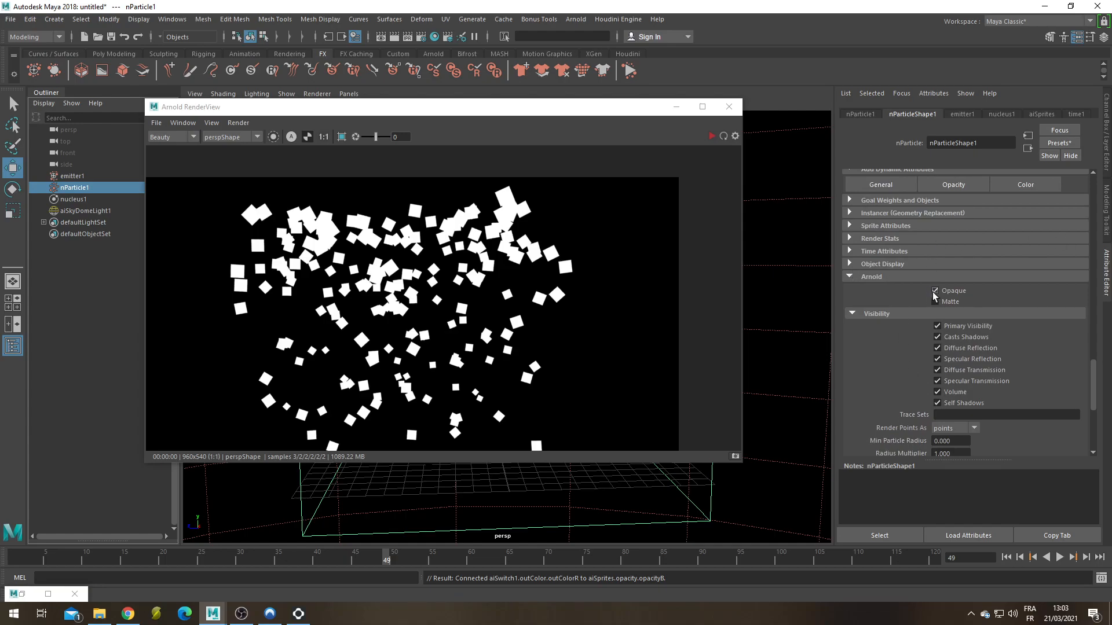
click(722, 137)
scroll(337, 321, up, 3)
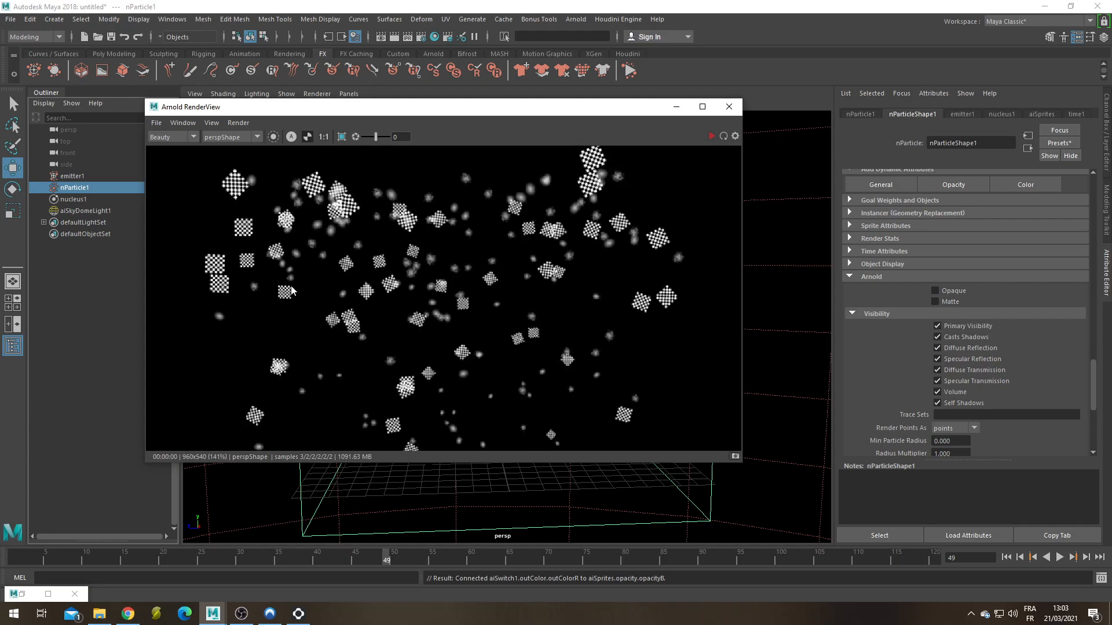
scroll(614, 304, up, 3)
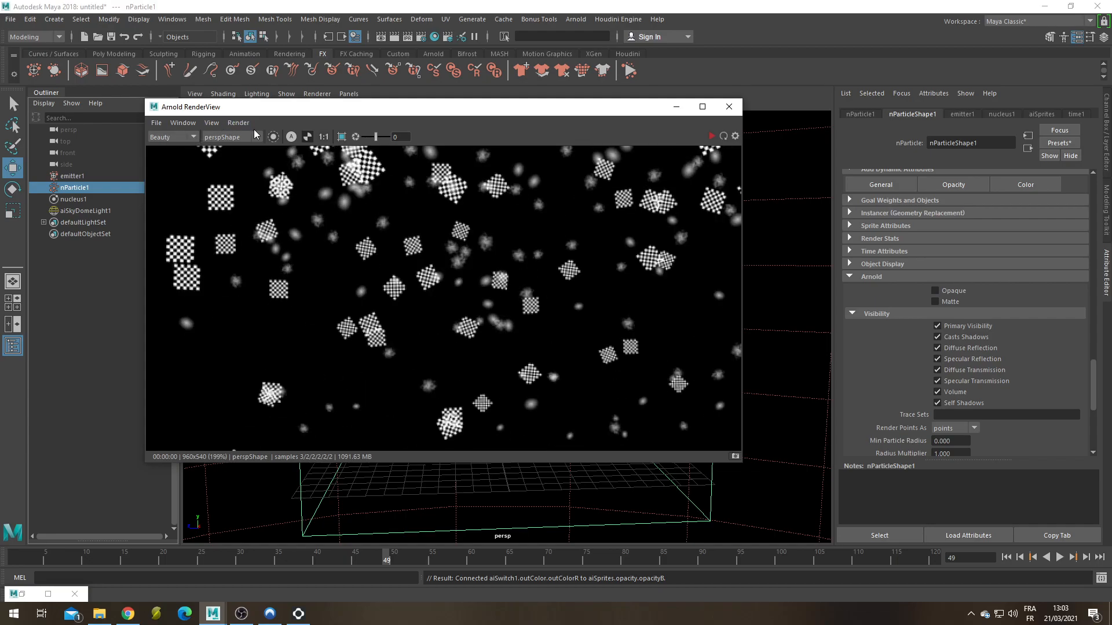
click(273, 136)
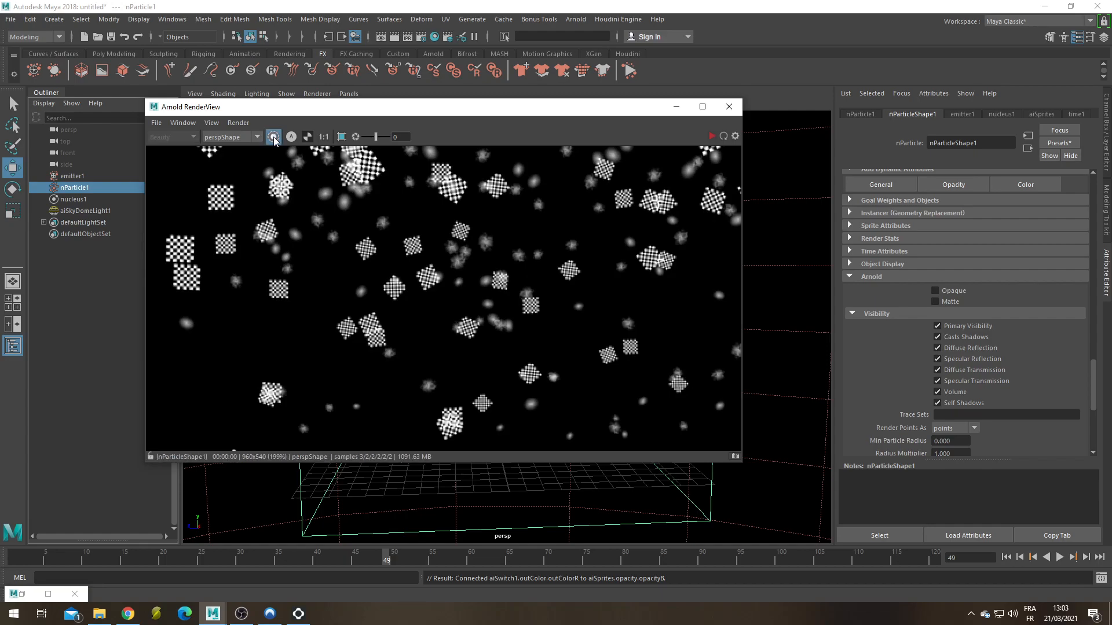
click(273, 137)
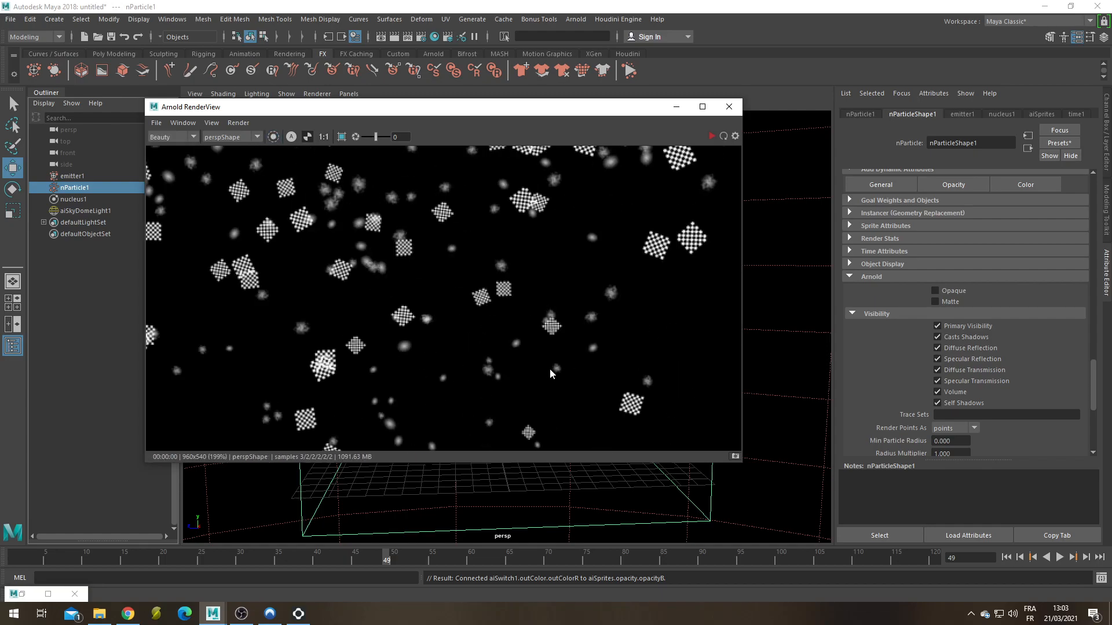
Minimize the Arnold RenderView and replay the particle simulation from the first frame to about frame 54.
click(677, 107)
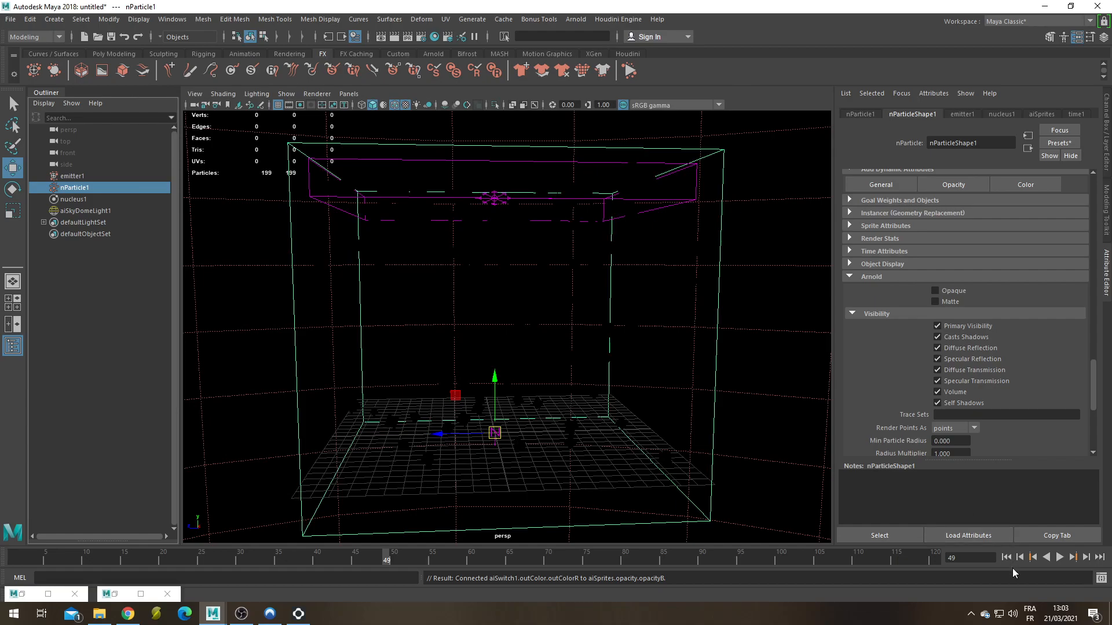
click(1007, 557)
click(1056, 557)
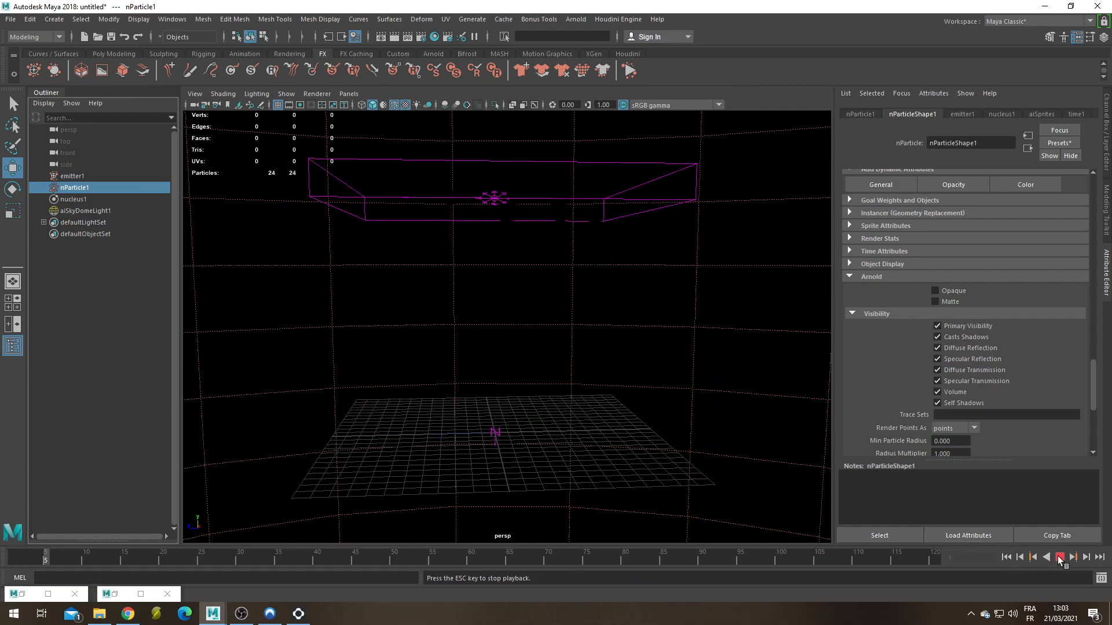
click(1059, 558)
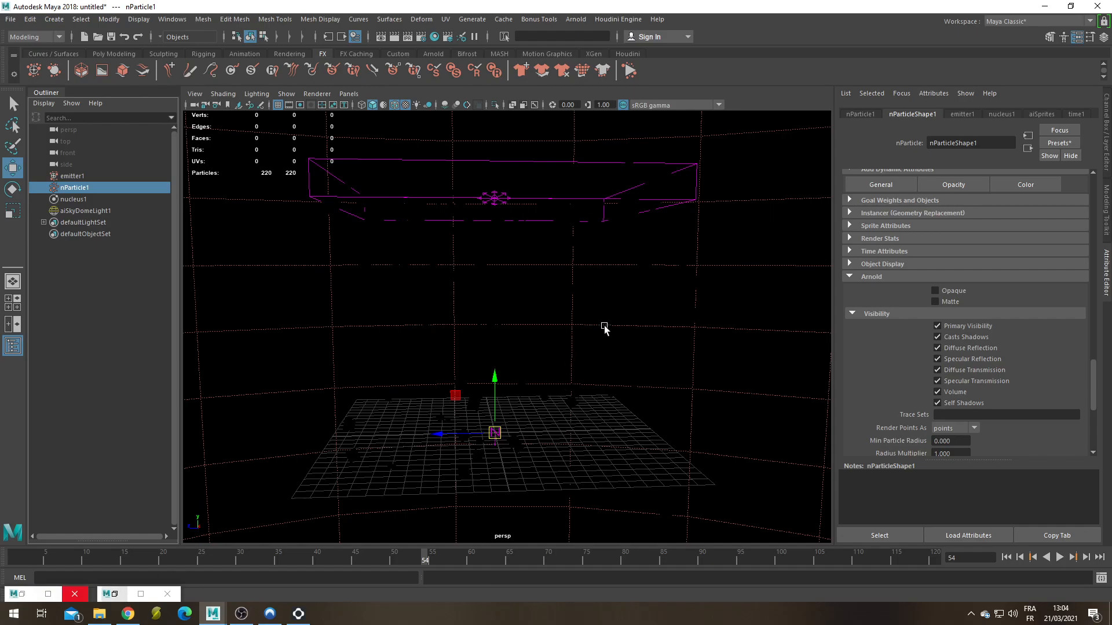
alt+drag(604, 324, 602, 306)
scroll(495, 354, up, 2)
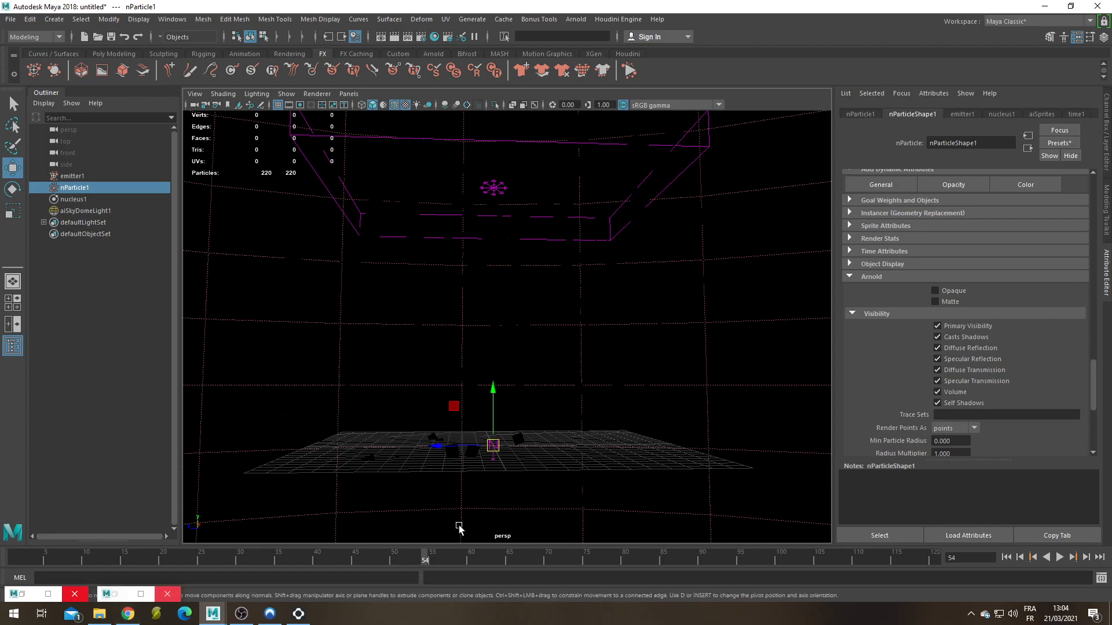